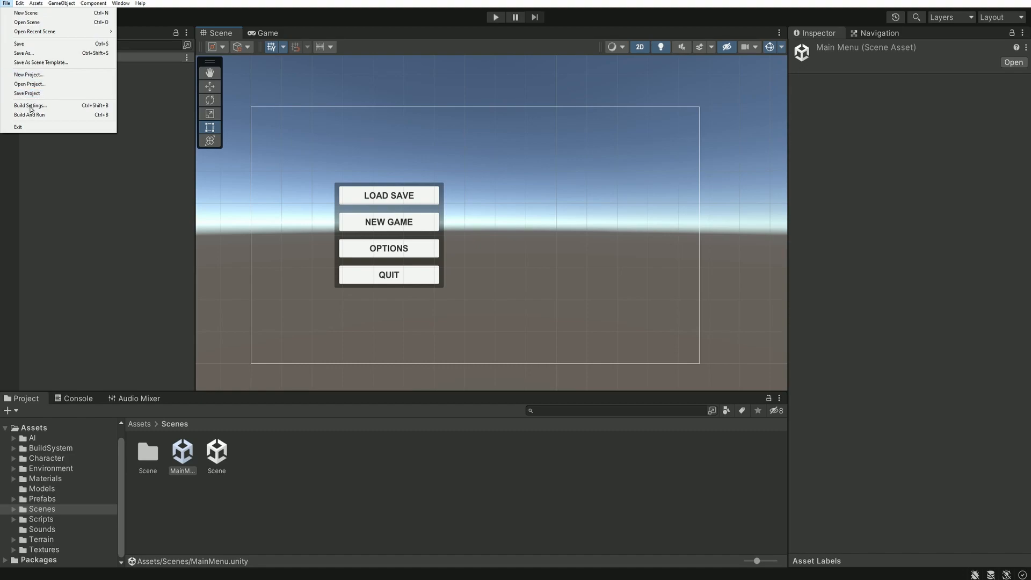
Open the build settings and check the scenes included in the build and the available platforms.
click(30, 107)
drag(417, 110, 387, 108)
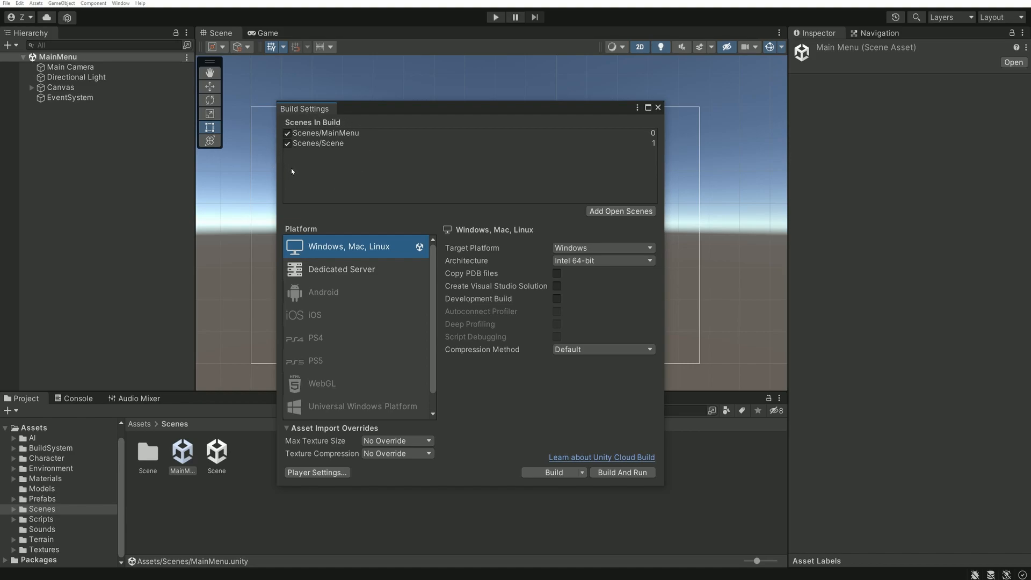
click(339, 146)
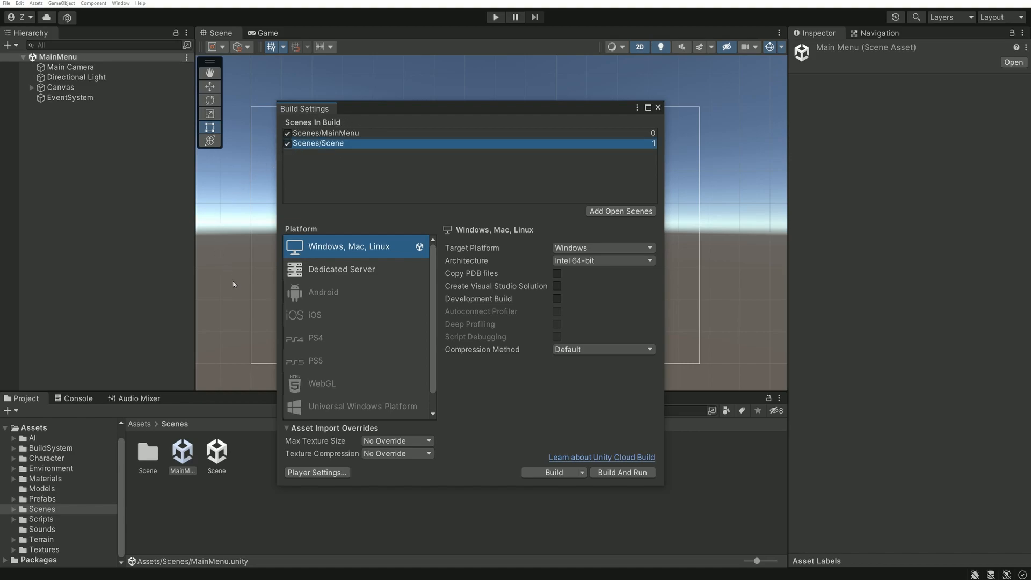
scroll(422, 290, down, 1)
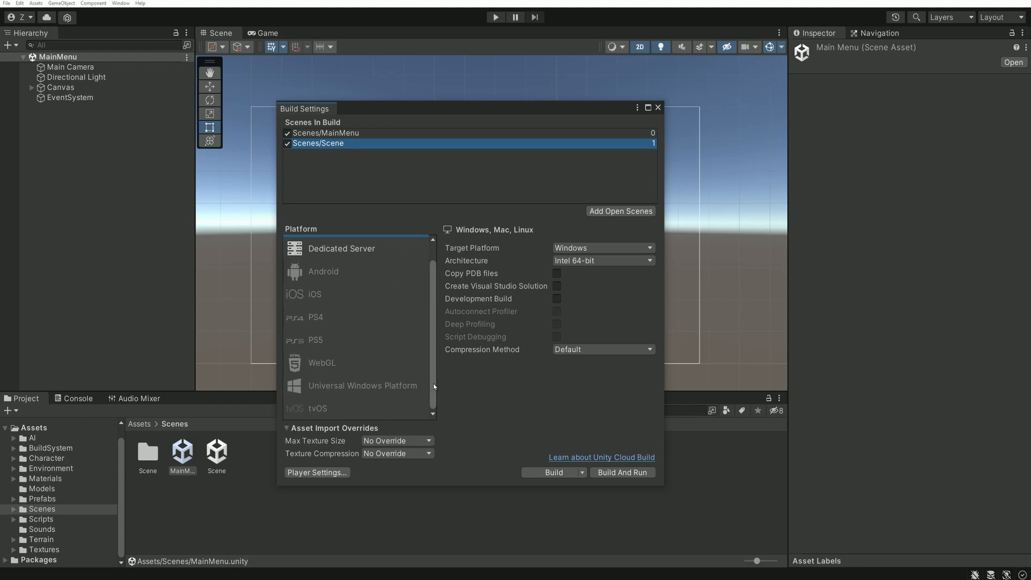
scroll(433, 383, up, 1)
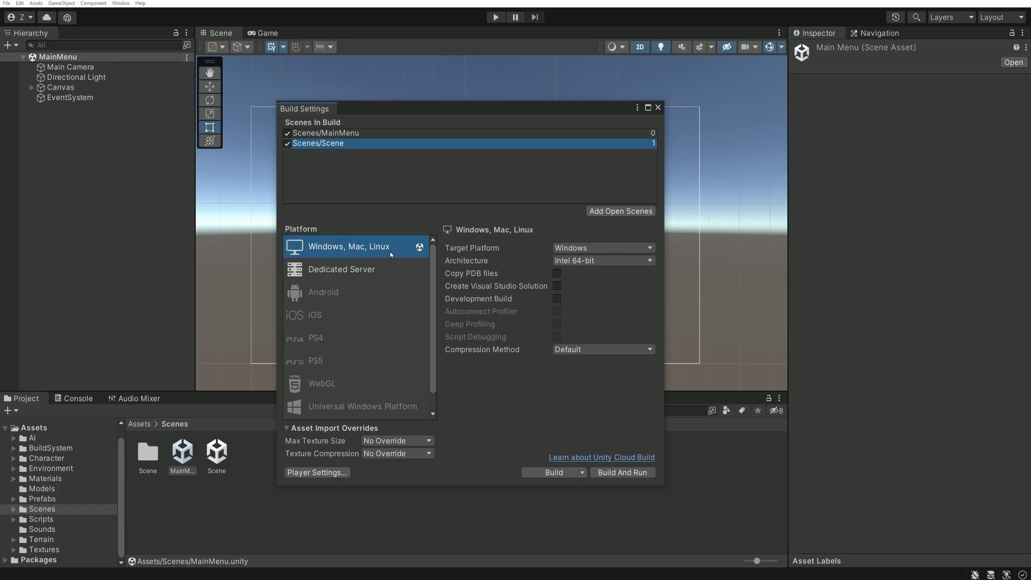
Inspect the build options of the Android, iOS, PS4 and PS5 platforms, and return to Windows, Mac, Linux.
click(325, 293)
click(337, 317)
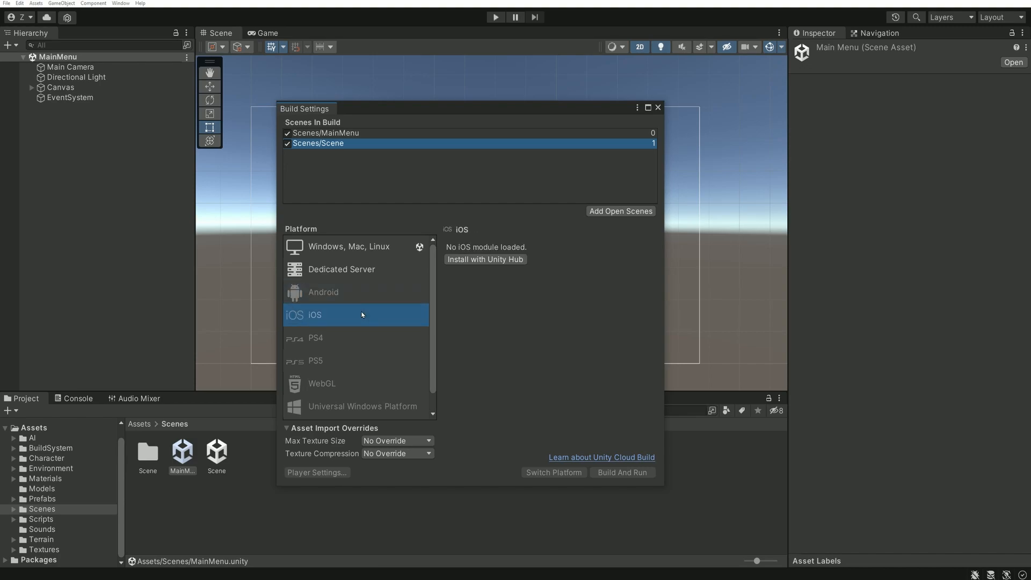
scroll(320, 311, down, 1)
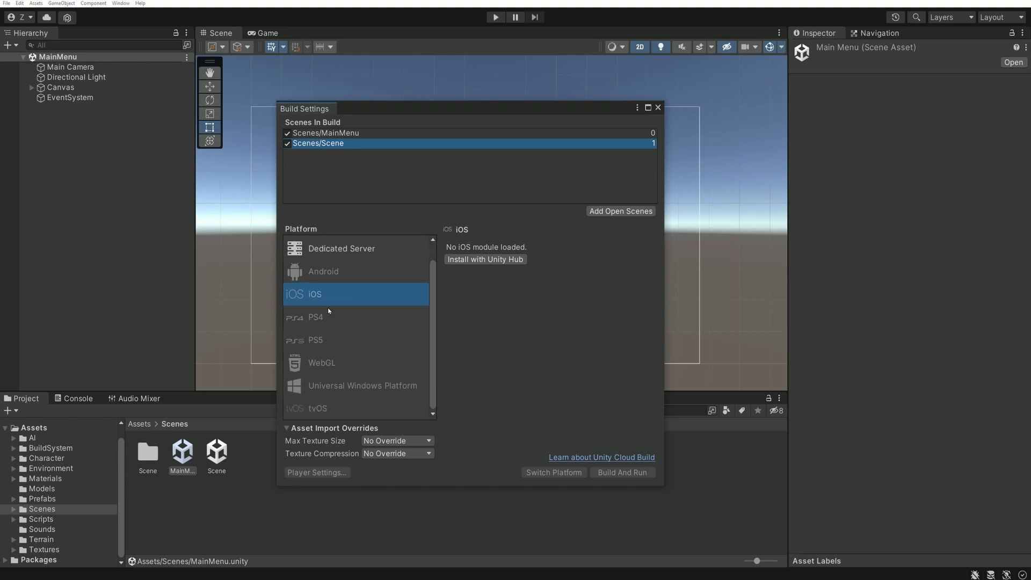
click(338, 323)
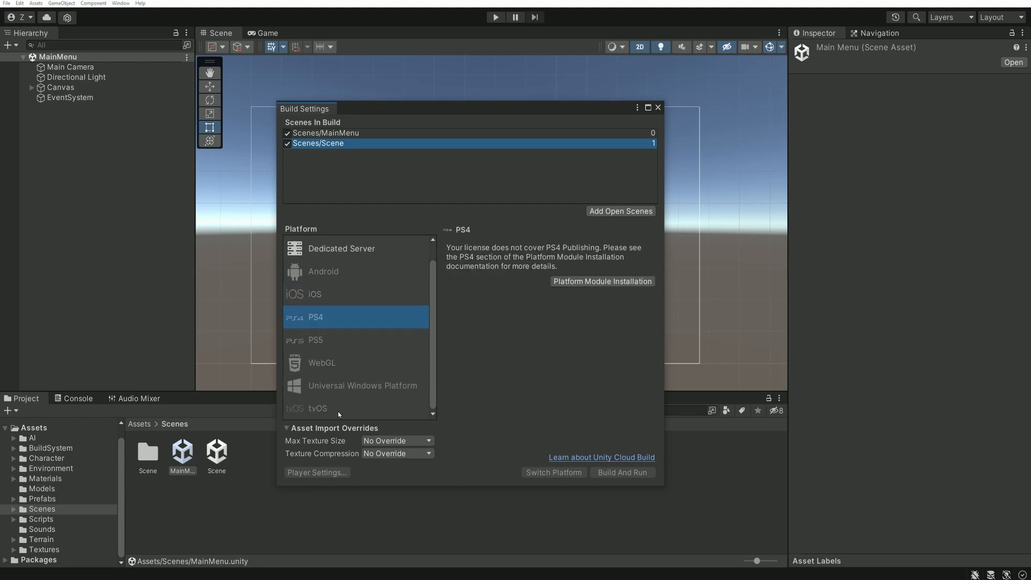
key(Down)
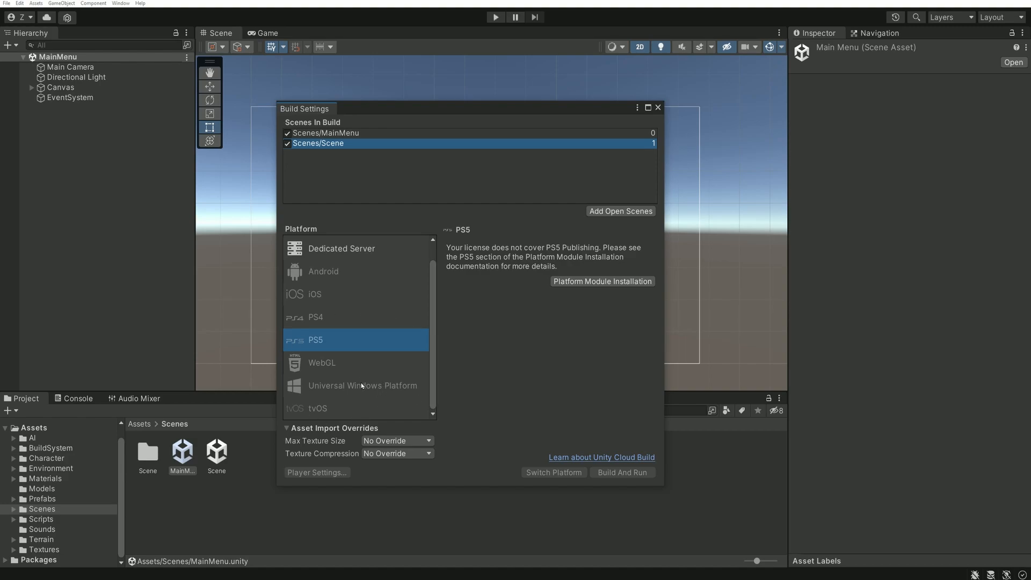
scroll(360, 381, up, 1)
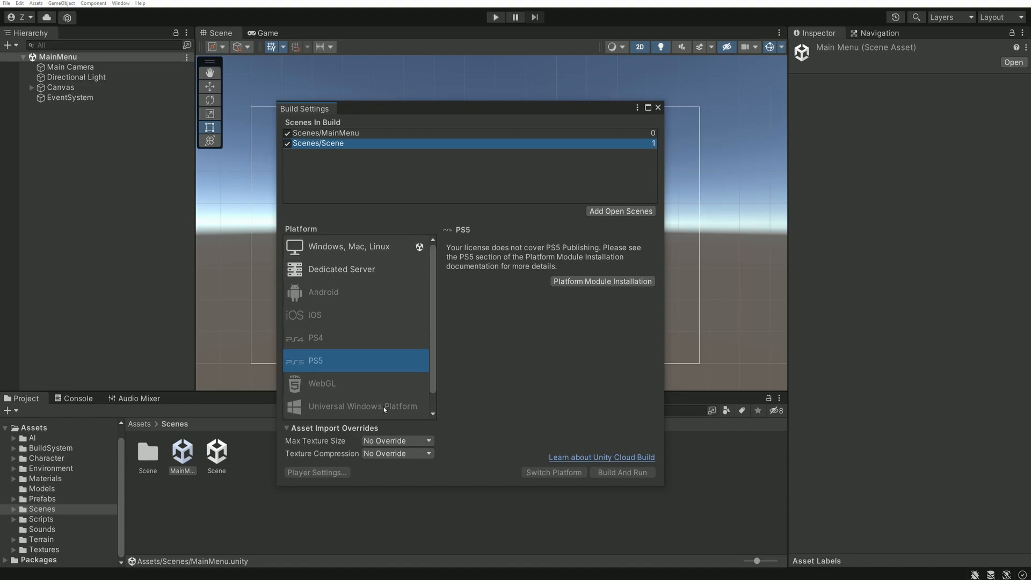
click(324, 249)
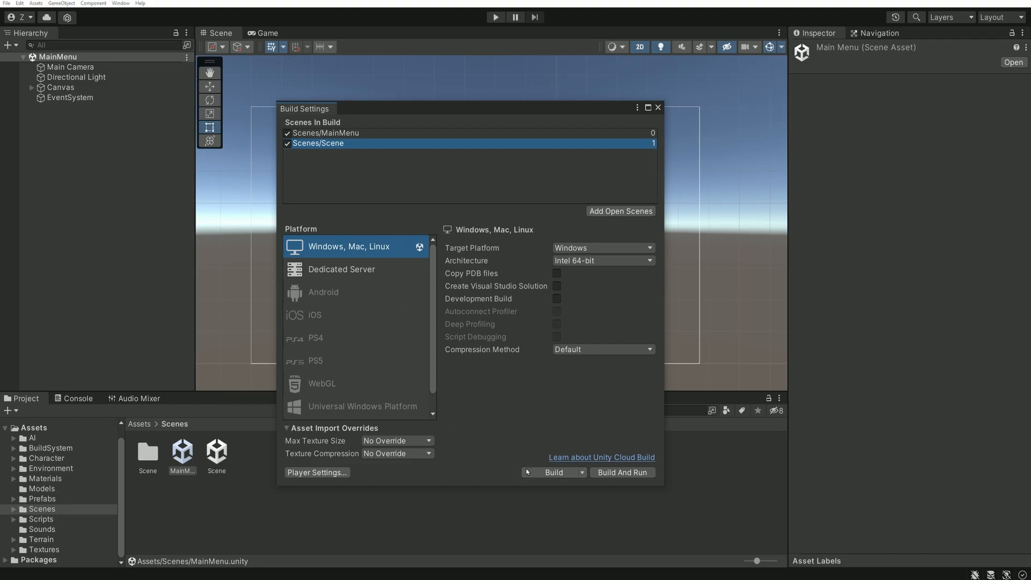
click(340, 292)
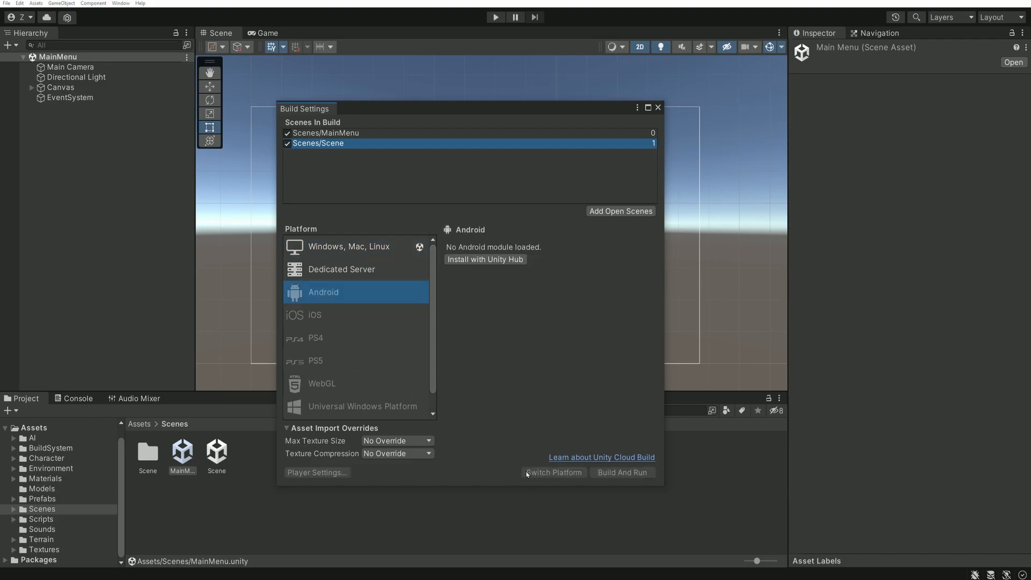
click(346, 248)
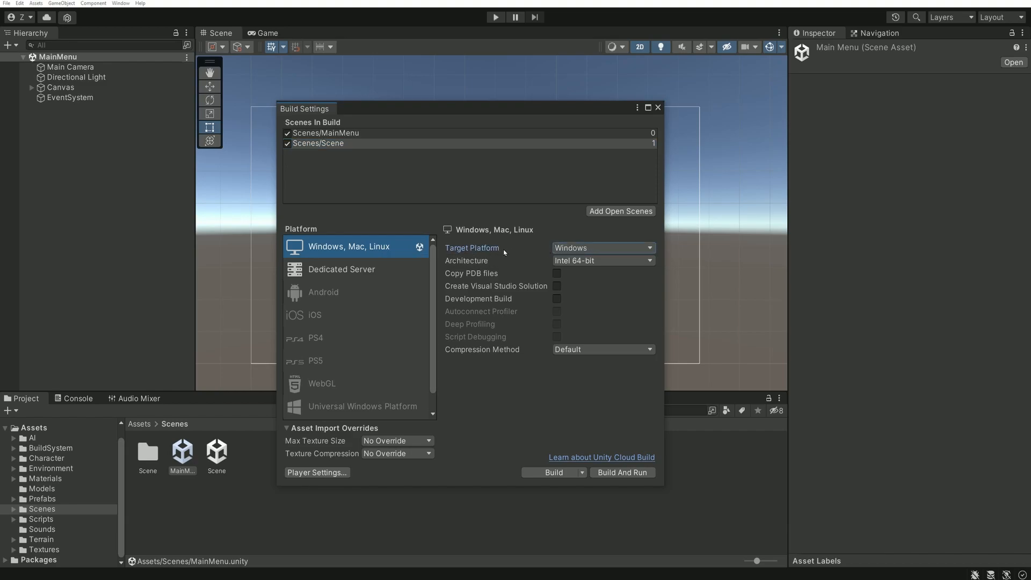
Check which target platforms Windows, Mac, Linux offers and review the Android platform's module status.
click(601, 247)
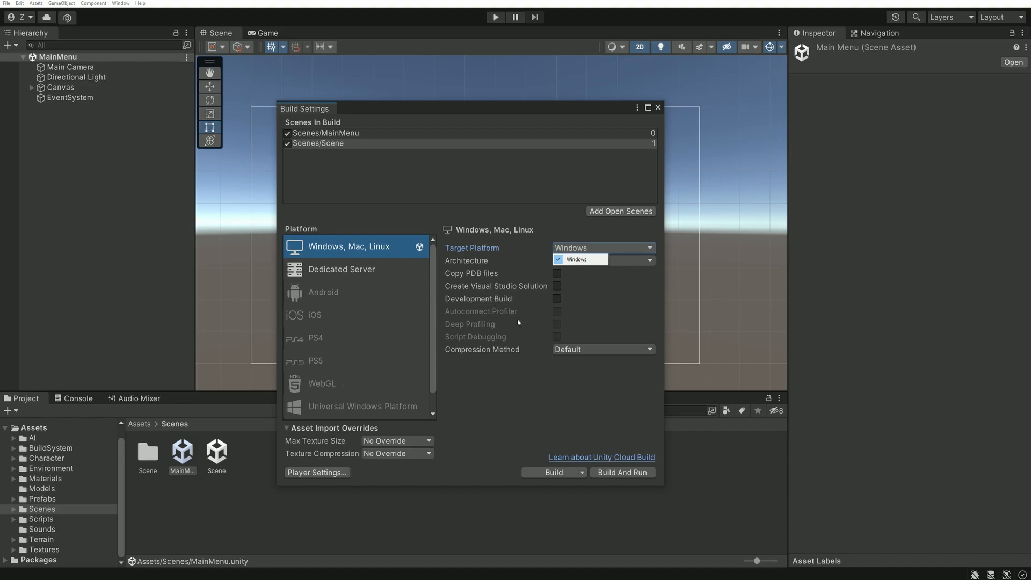
click(324, 293)
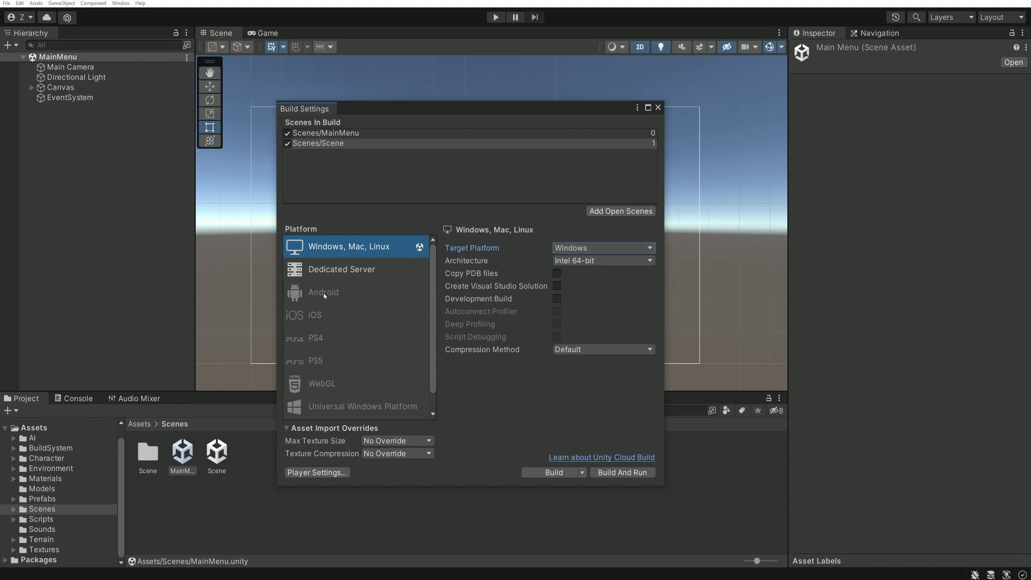
click(316, 293)
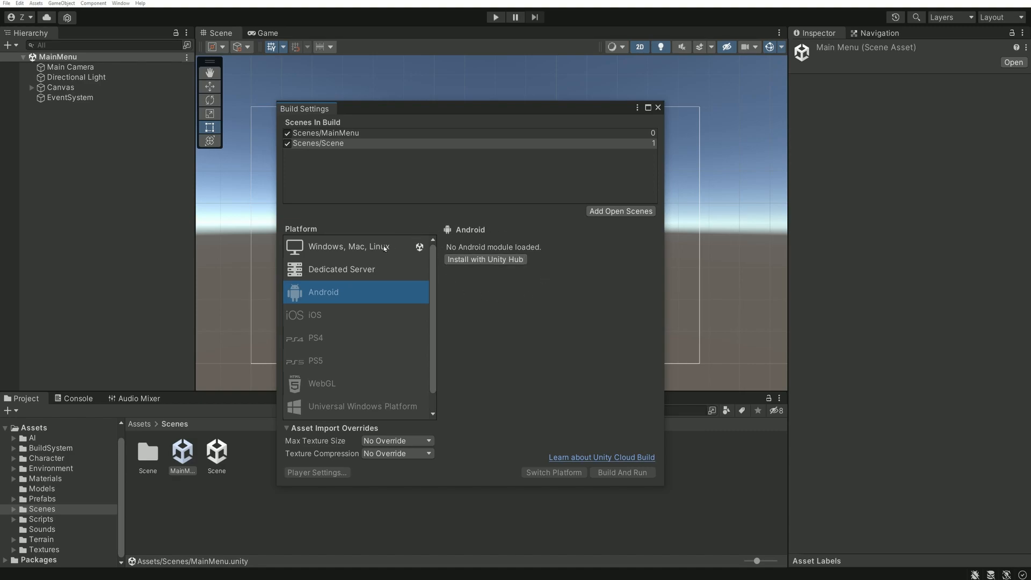
click(359, 250)
click(577, 247)
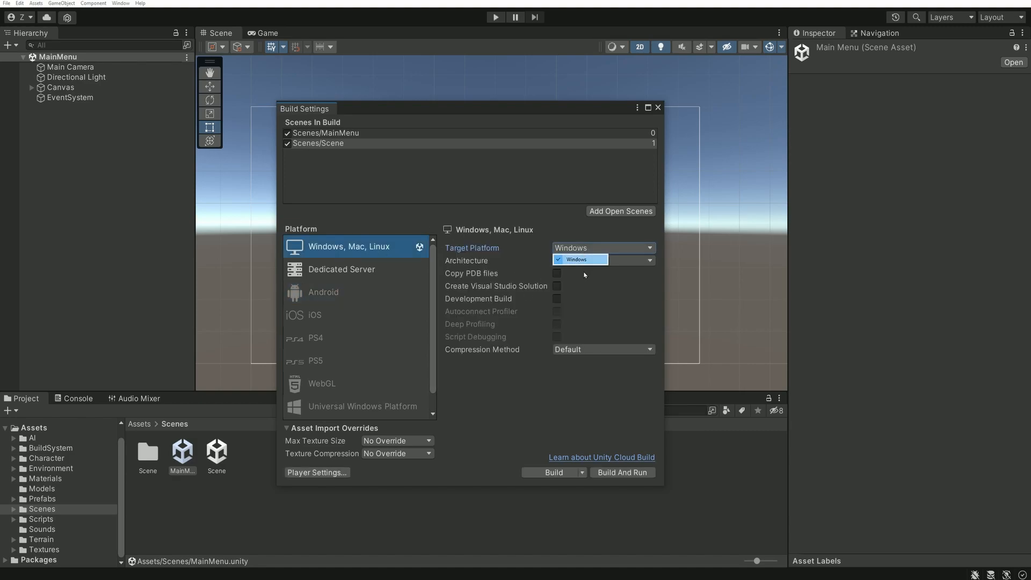
click(489, 250)
click(539, 406)
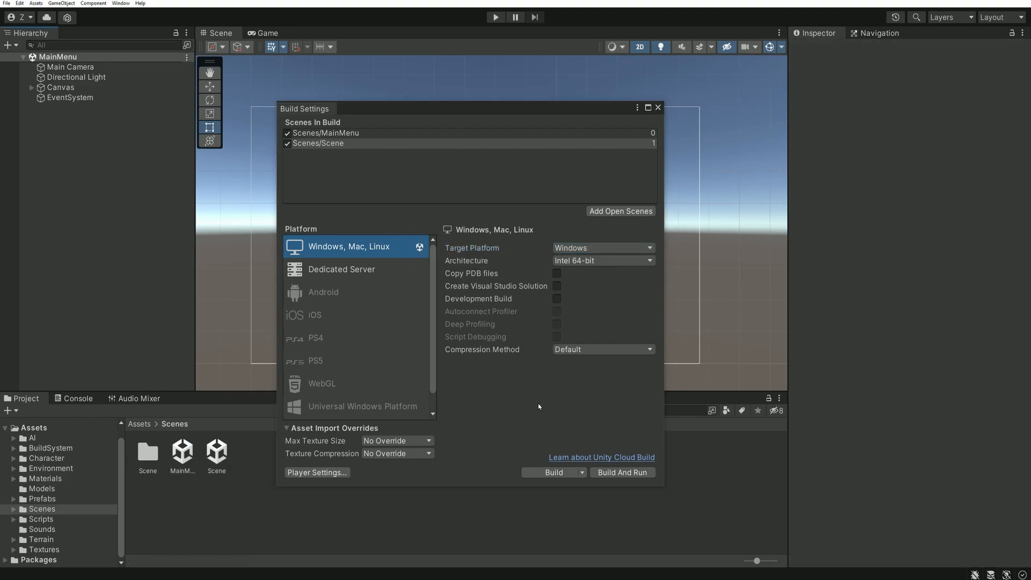
Switch to Unity Hub and open the list of modules that can be added to editor 2021.3.16f1.
click(273, 578)
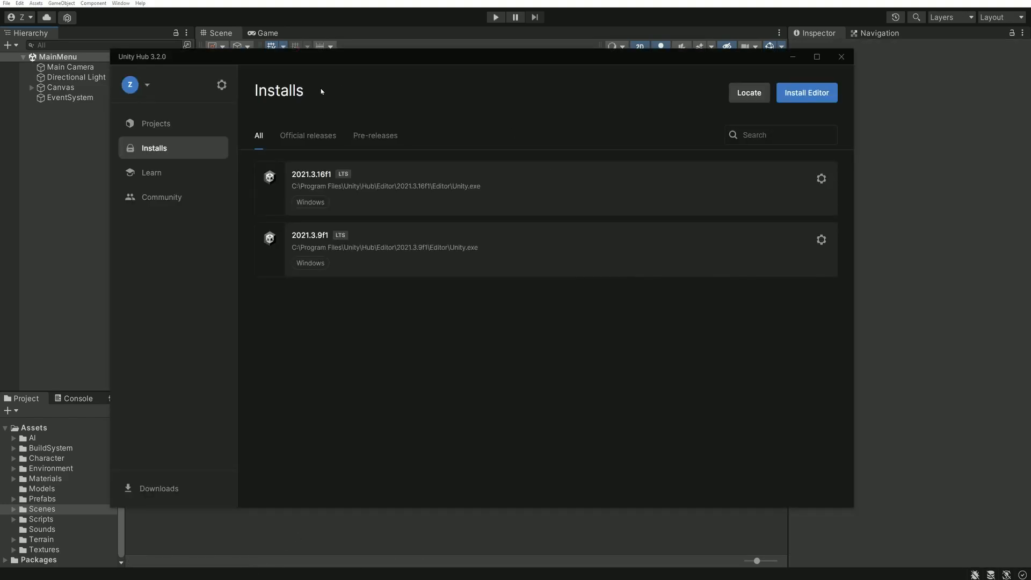
drag(445, 72, 486, 92)
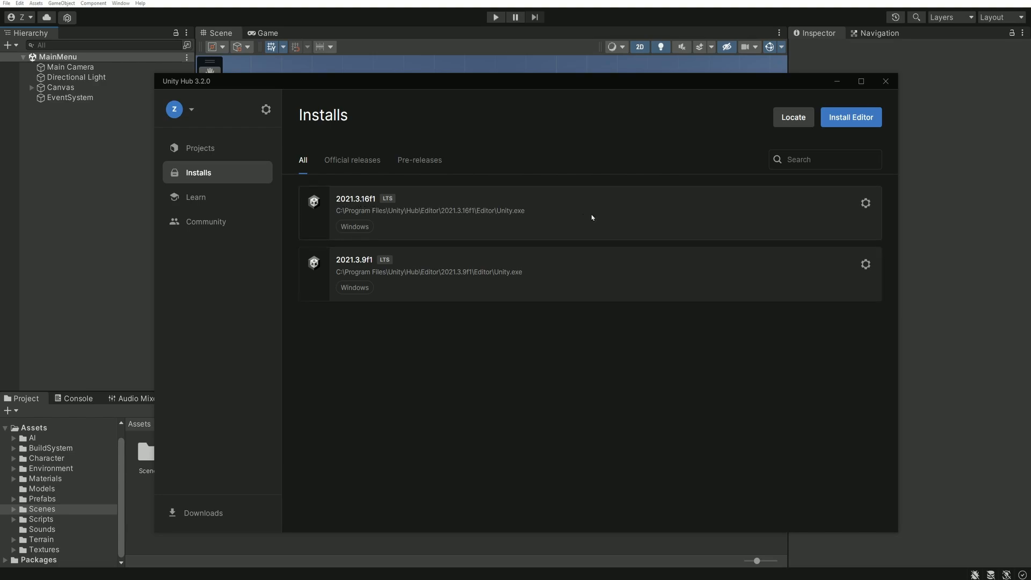
click(865, 204)
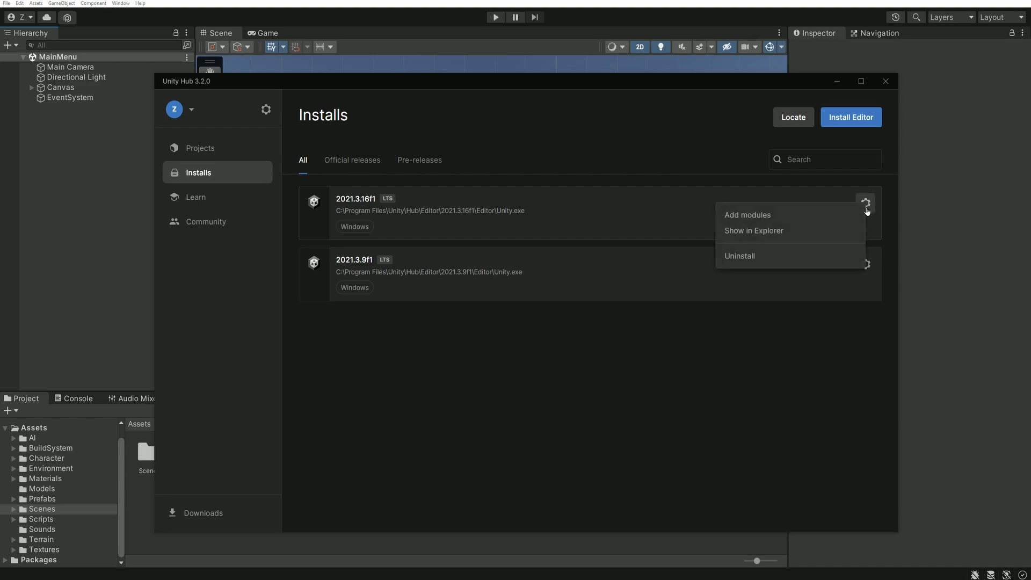
click(739, 216)
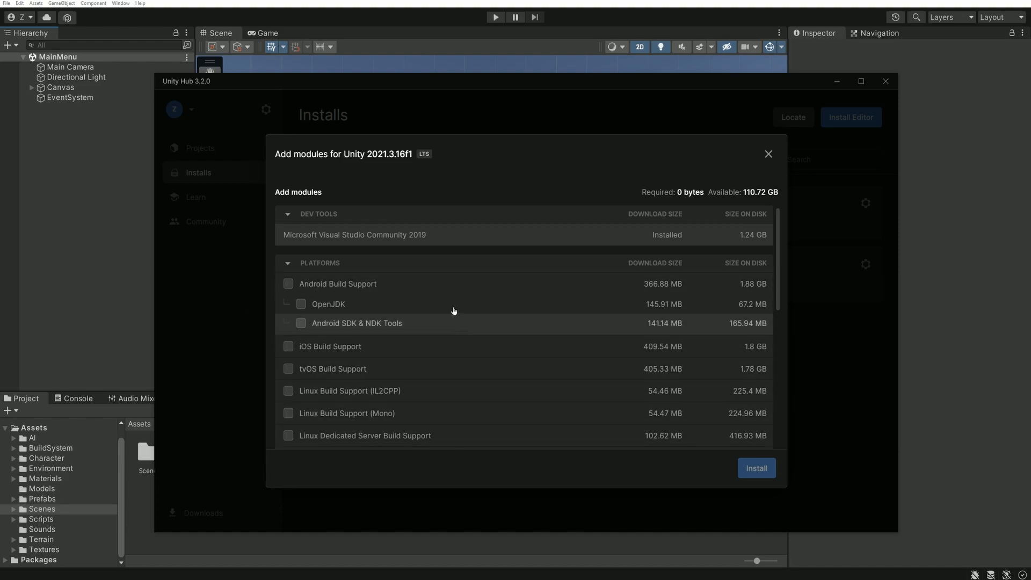
Select the Linux Build Support (Mono) and Mac Build Support (Mono) modules, and close the module list without installing.
scroll(454, 311, down, 1)
scroll(462, 299, down, 1)
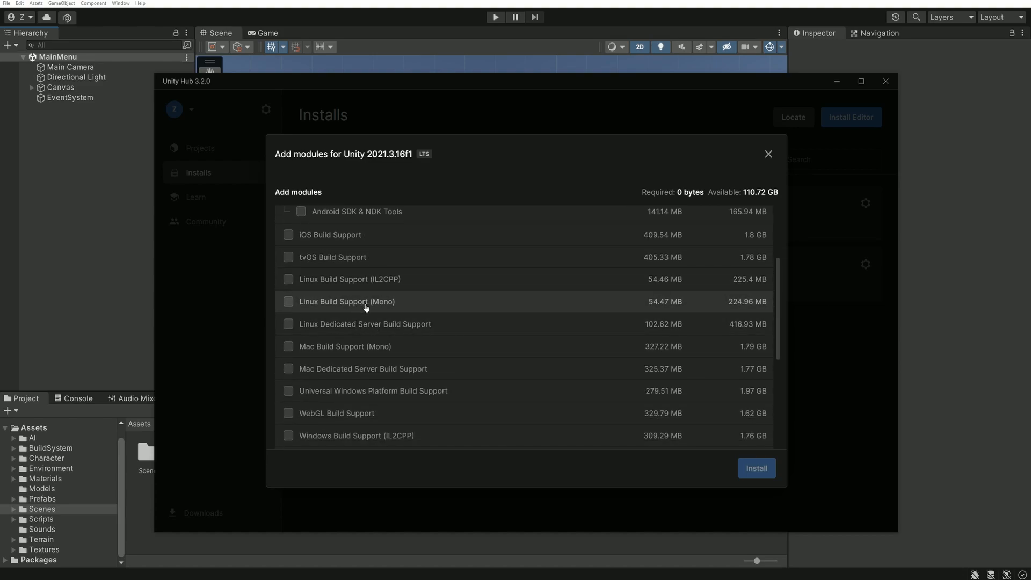
click(288, 279)
click(288, 301)
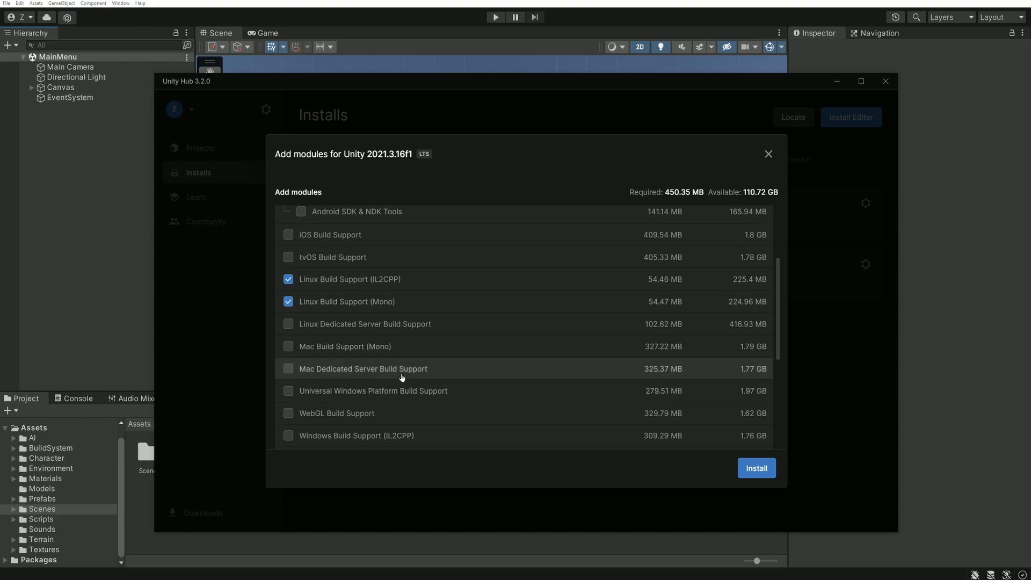
click(288, 348)
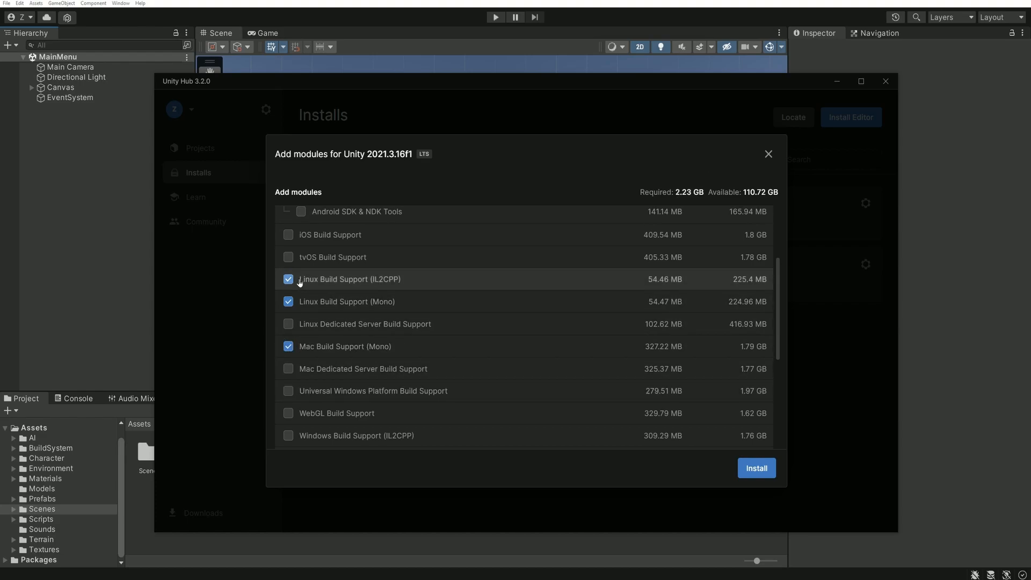
click(301, 282)
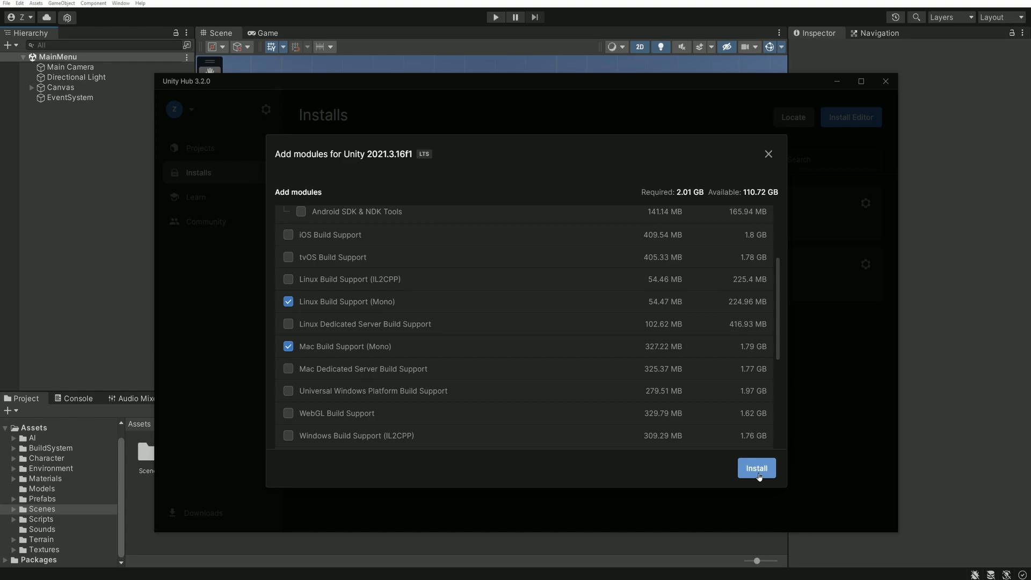
click(767, 155)
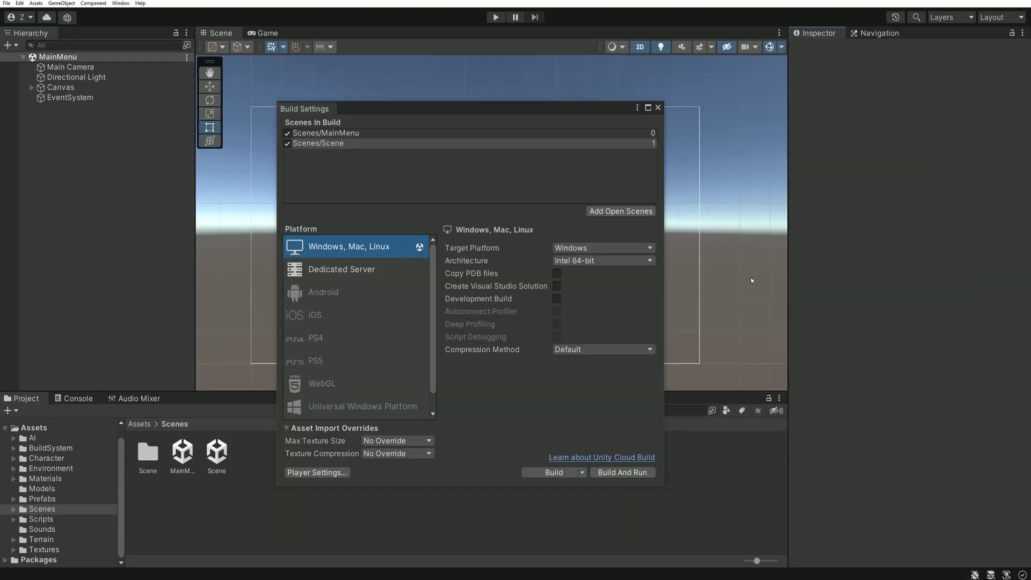
Set the build's target platform to Windows and its architecture to Intel 64-bit.
click(573, 249)
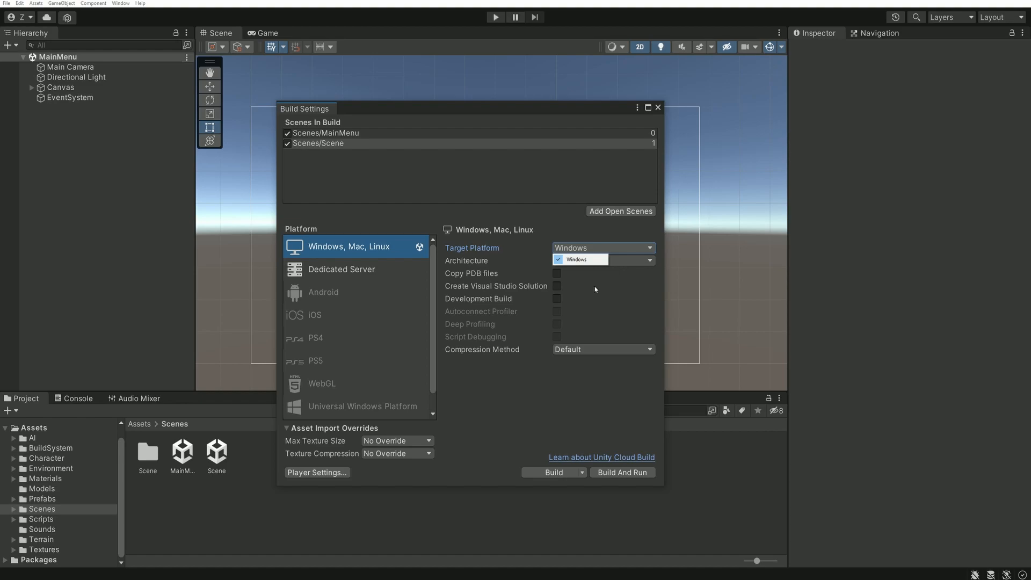
click(578, 262)
click(579, 262)
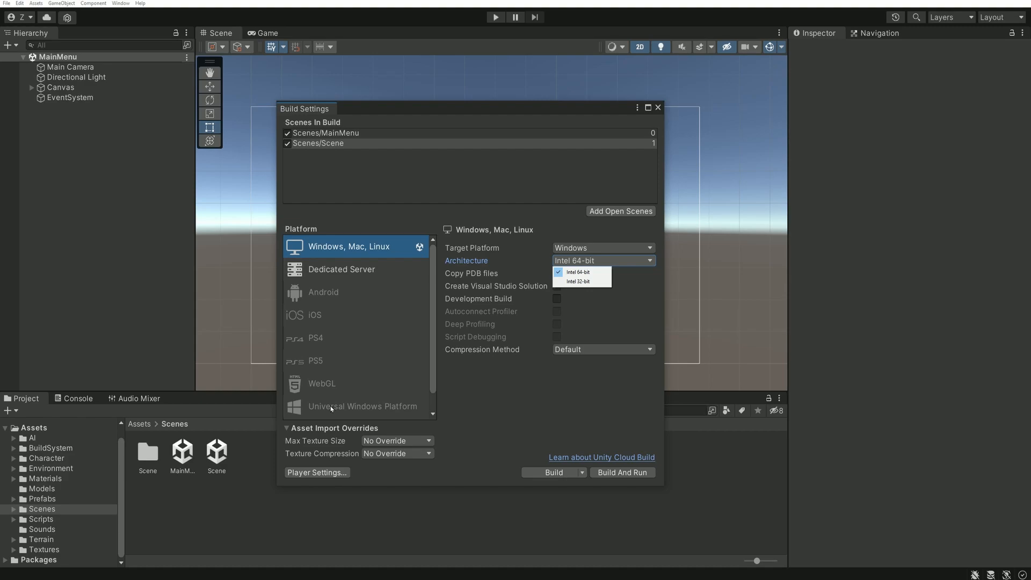
click(578, 271)
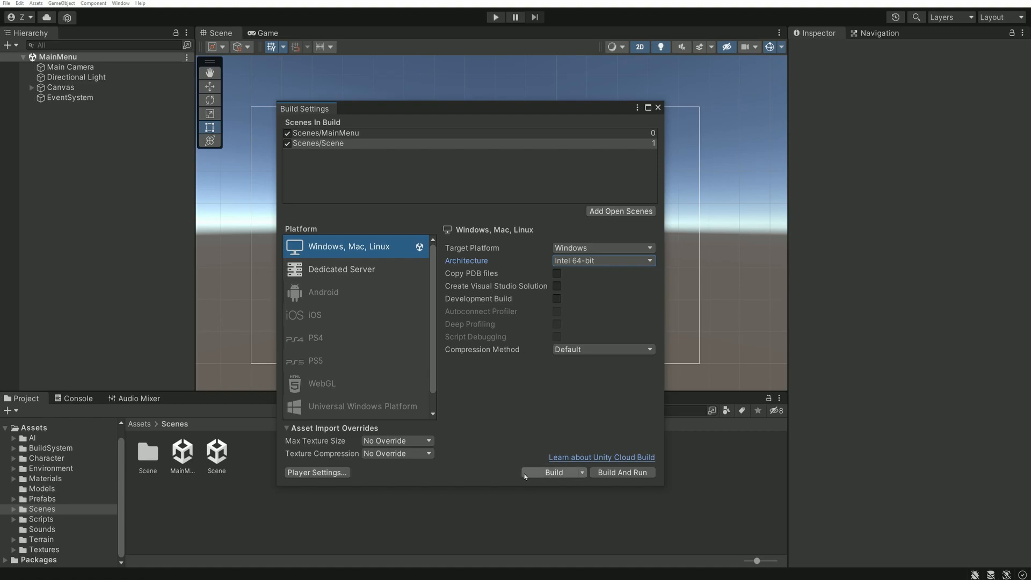
Open the project's Player settings and set the company name to TUFR.
click(321, 472)
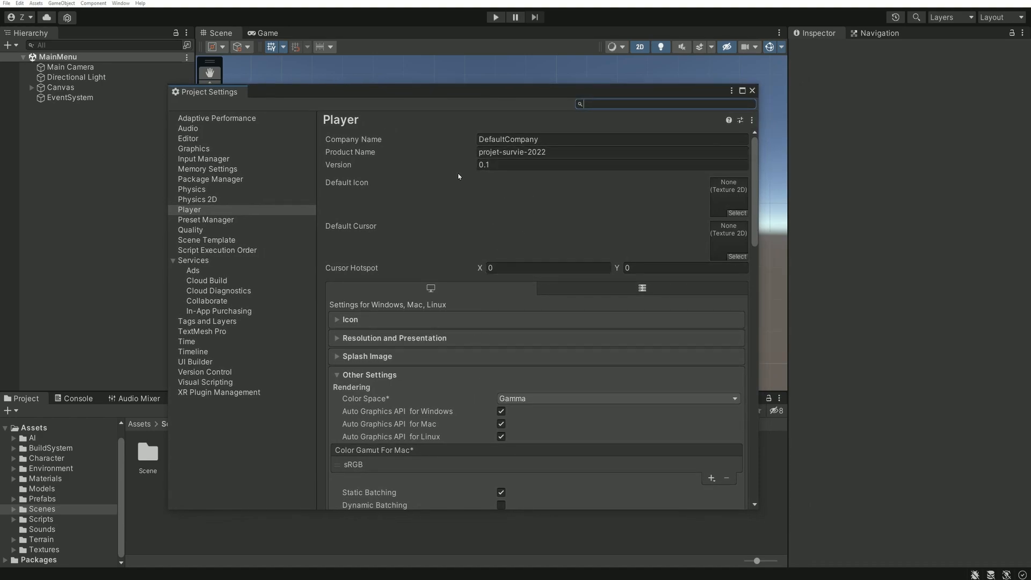
scroll(429, 376, down, 5)
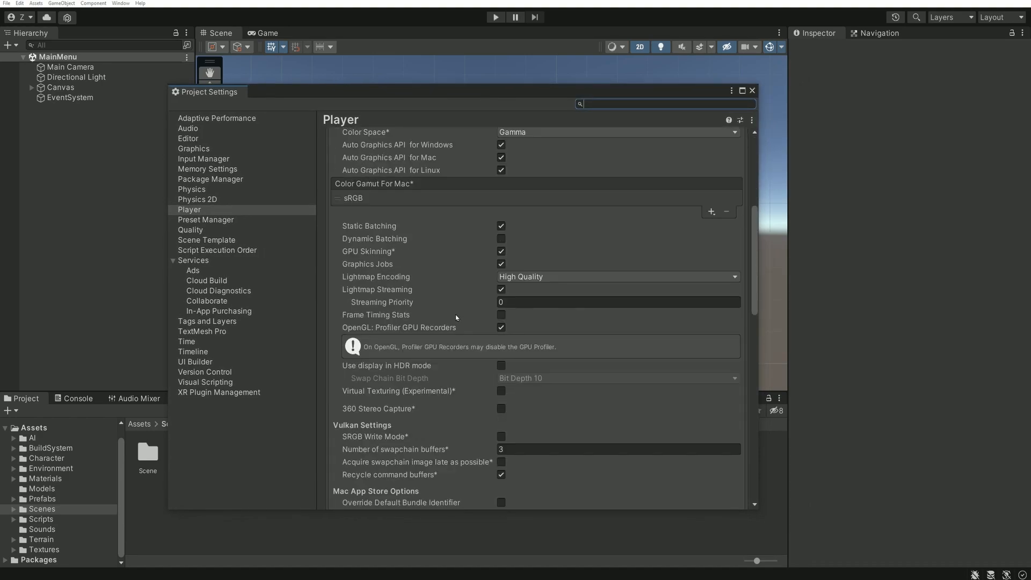
scroll(455, 314, up, 5)
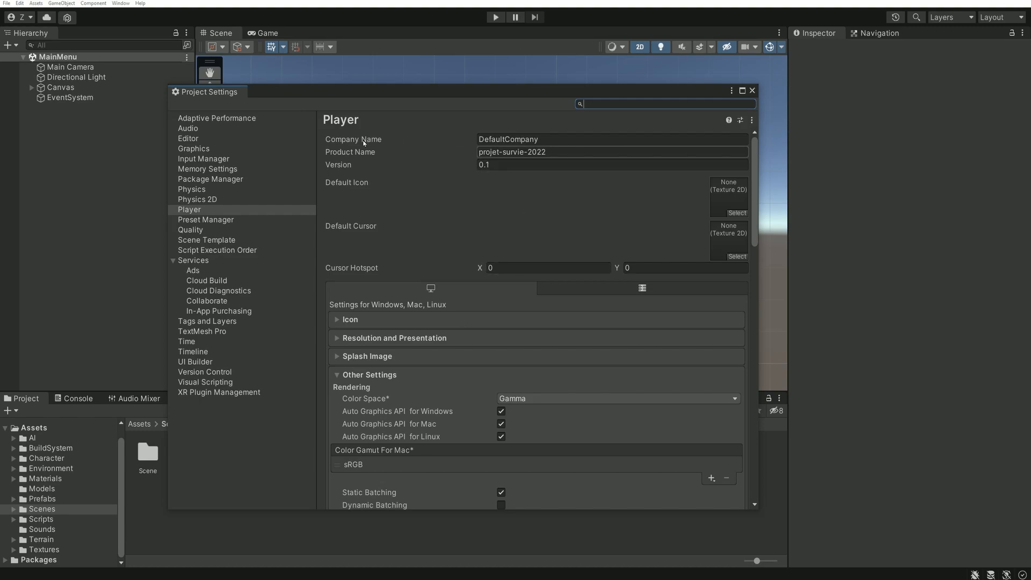
click(345, 141)
double_click(559, 140)
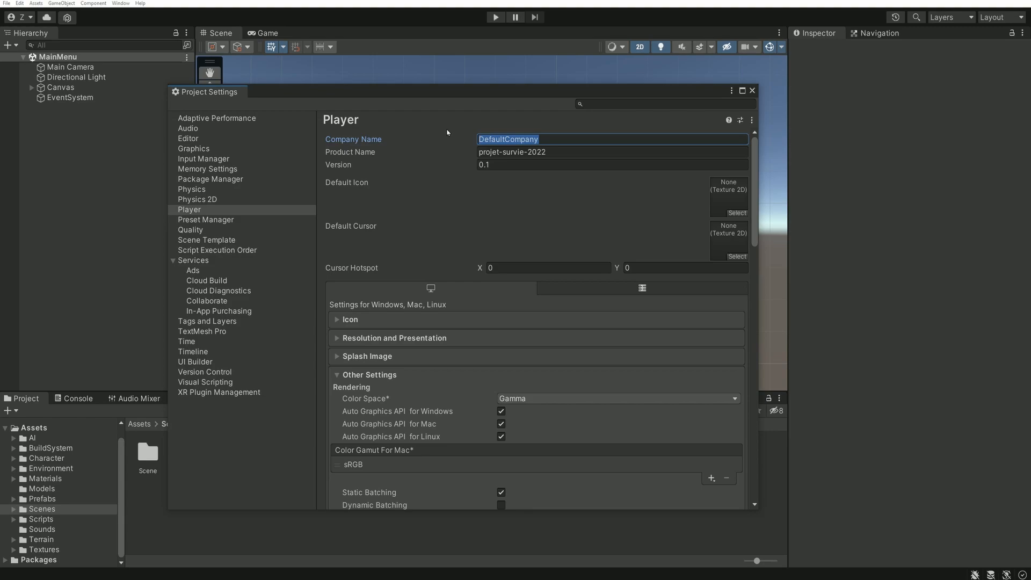
drag(540, 139, 469, 142)
text(TUFR)
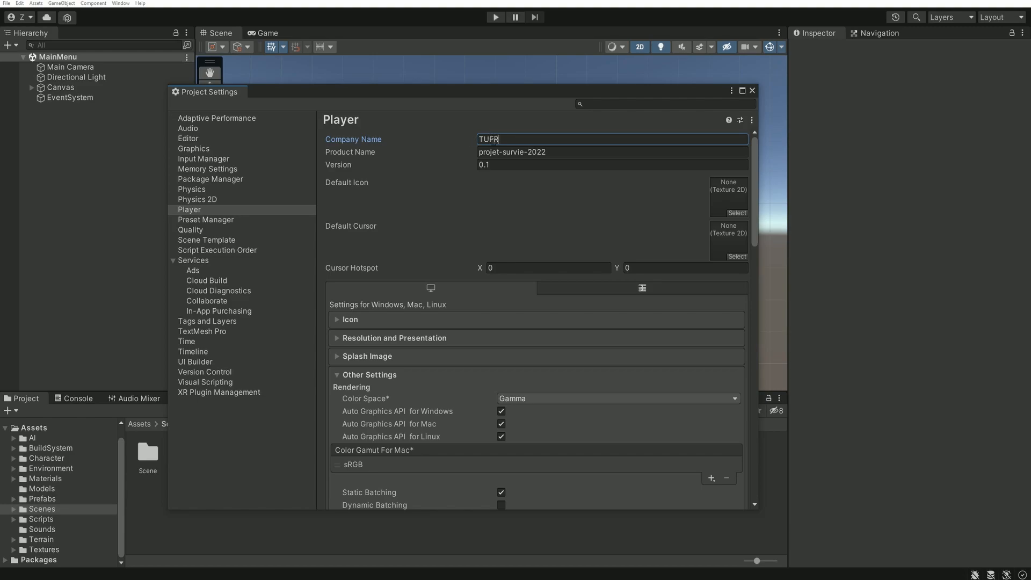
Set the product name to Survival2023 and the version to 1.0.
click(475, 154)
drag(561, 155, 465, 157)
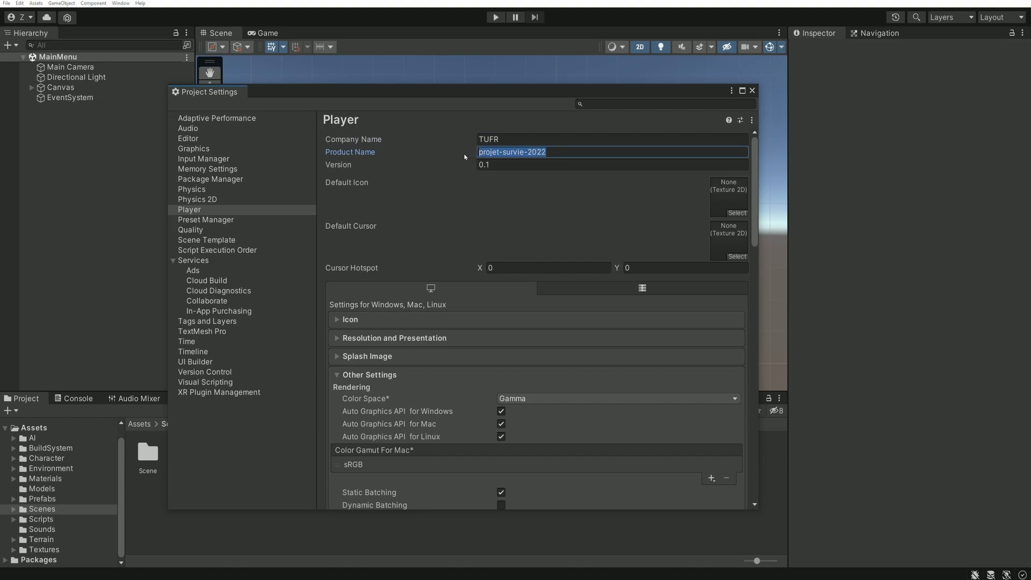
text(Survival)
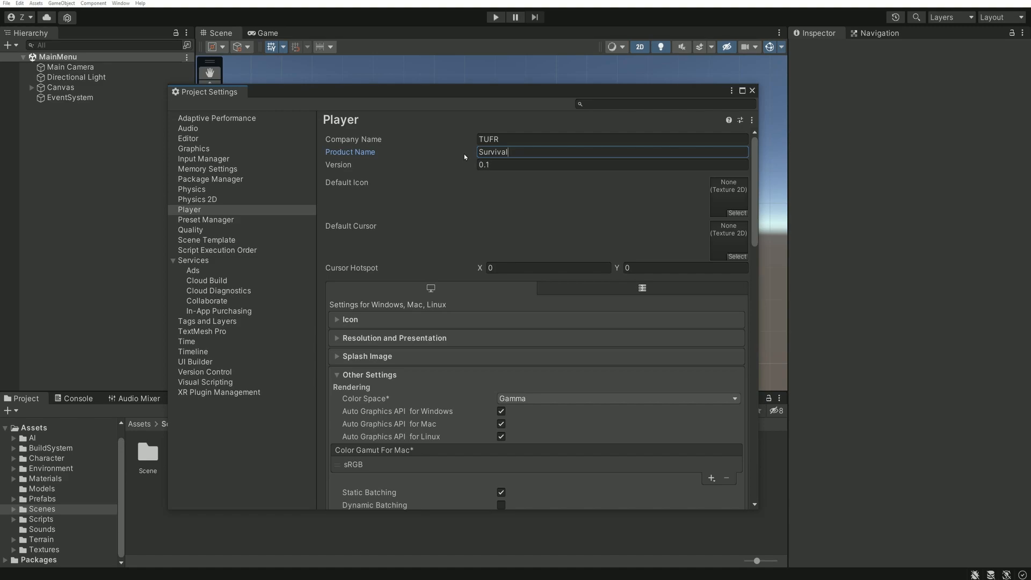
text(2023)
click(495, 160)
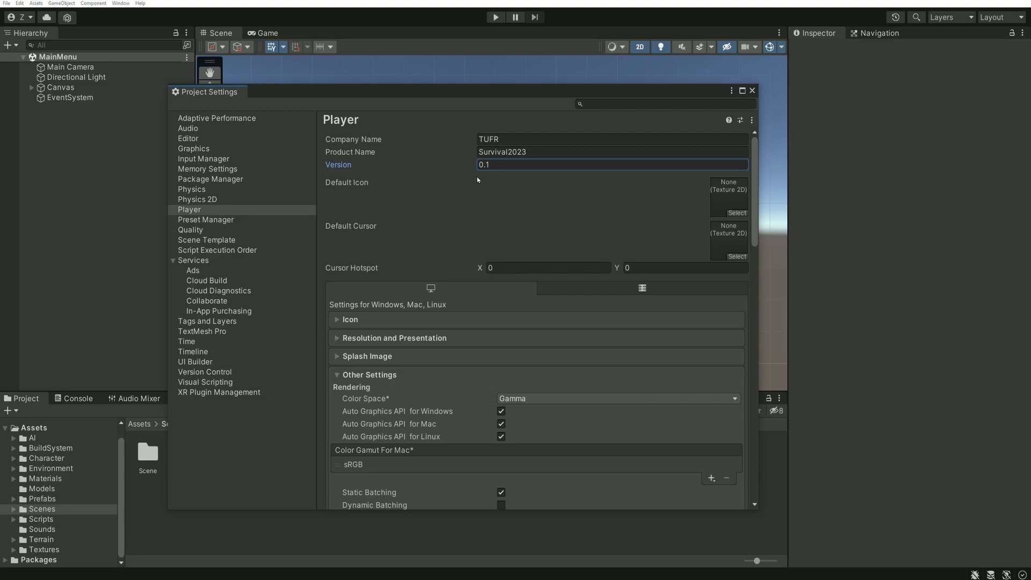
double_click(495, 164)
text(1.0)
click(364, 185)
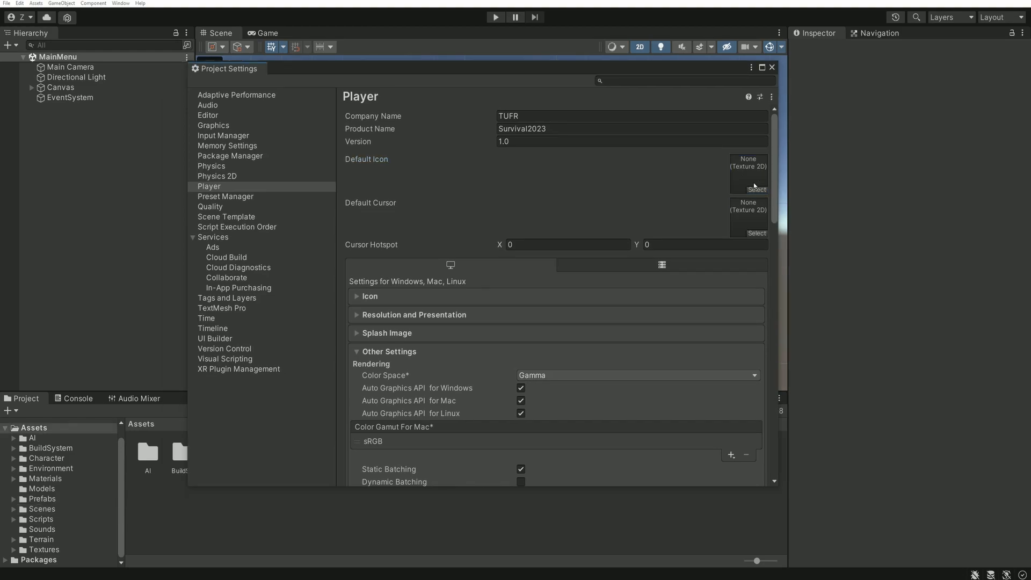
Assign the logo texture as the game's default icon.
click(757, 190)
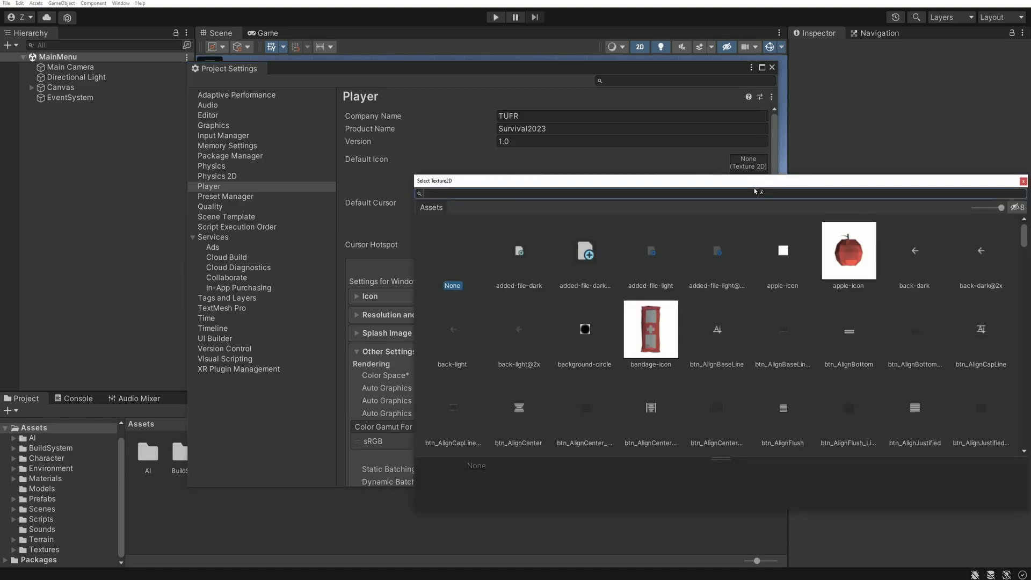
text(logo)
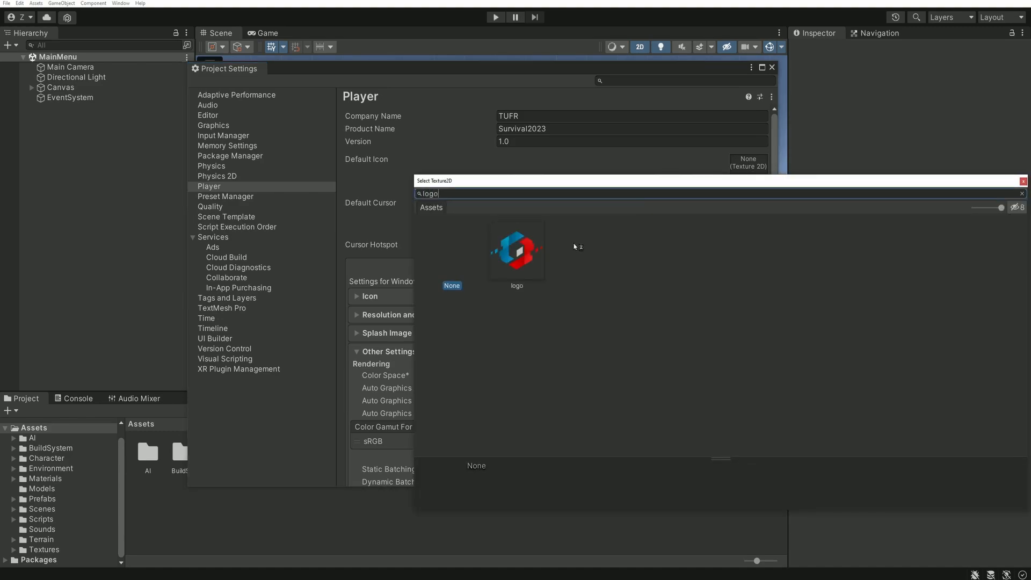
double_click(531, 249)
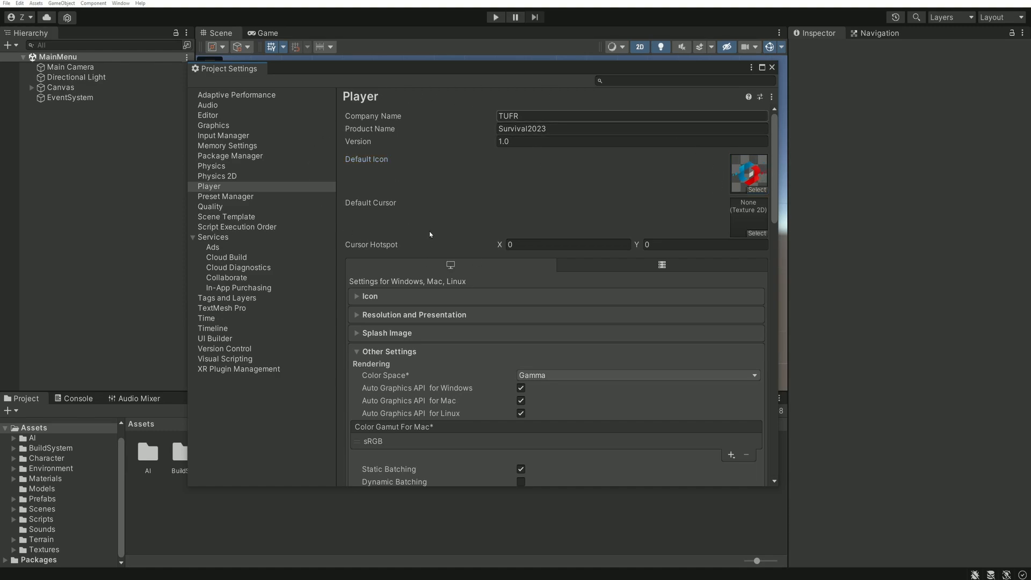
Review the remaining Player settings, including the Splash Image options, and close the project settings.
scroll(451, 324, down, 20)
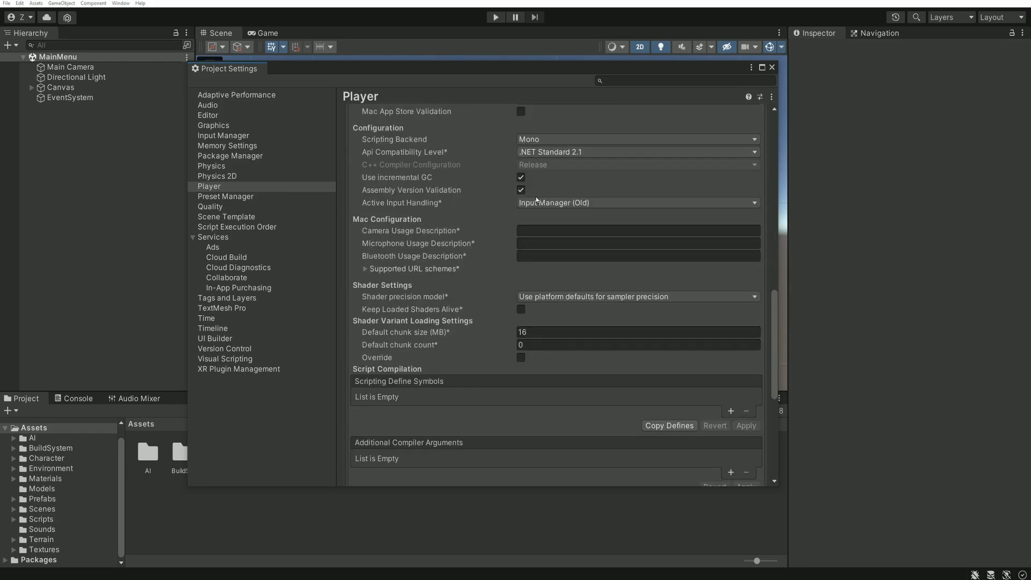
scroll(556, 310, down, 15)
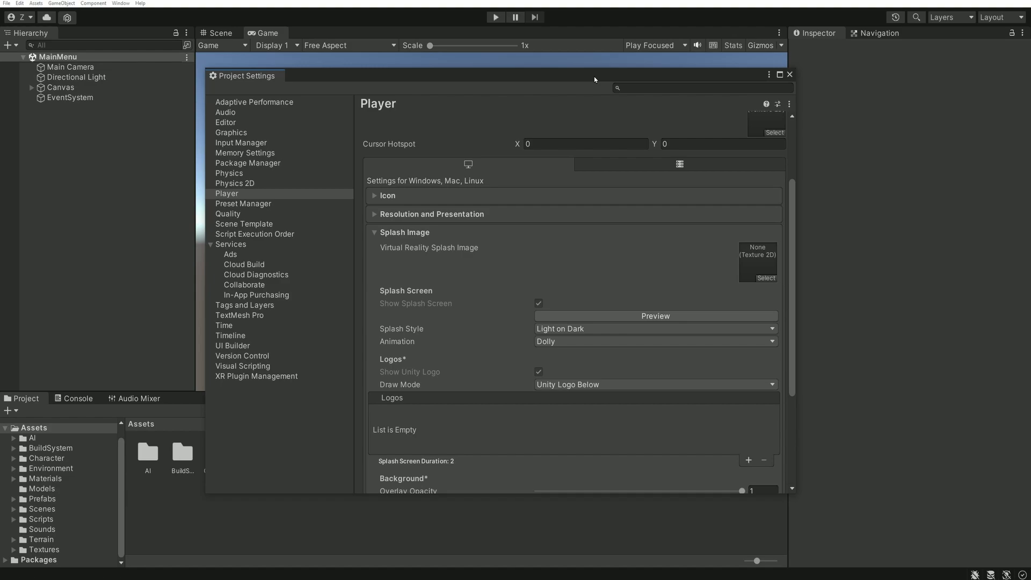
scroll(622, 365, up, 4)
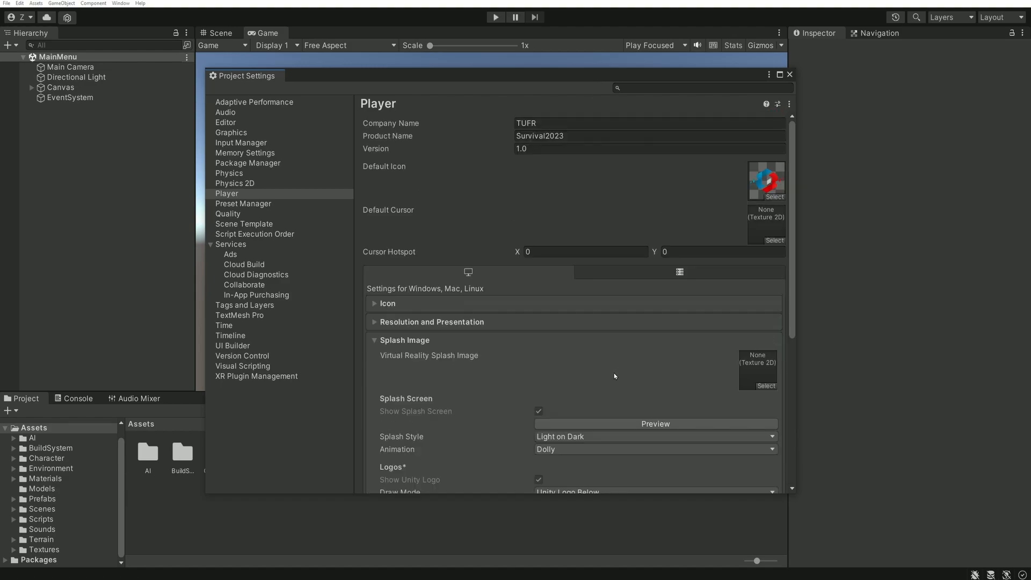
scroll(571, 344, down, 5)
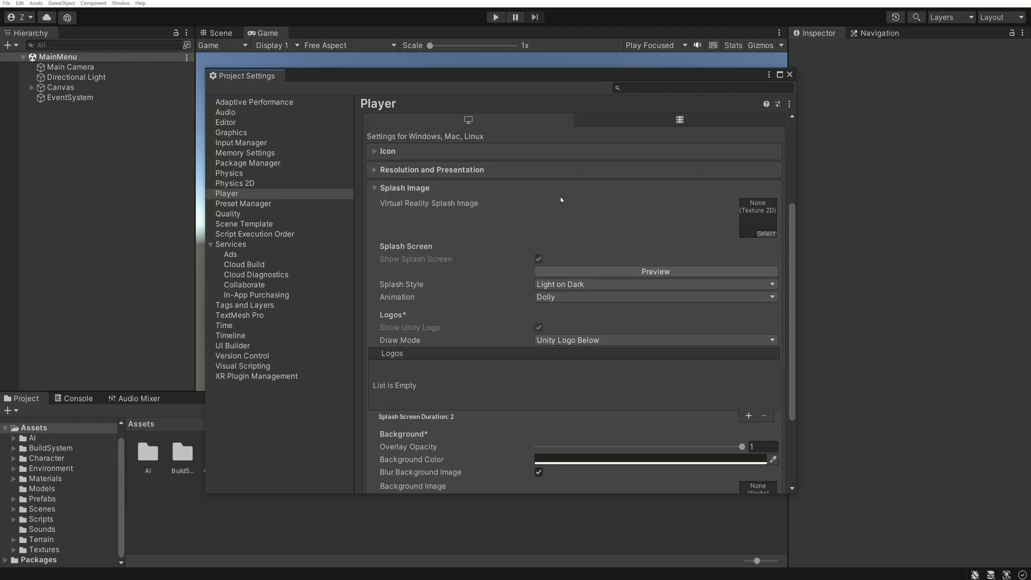
scroll(524, 301, down, 4)
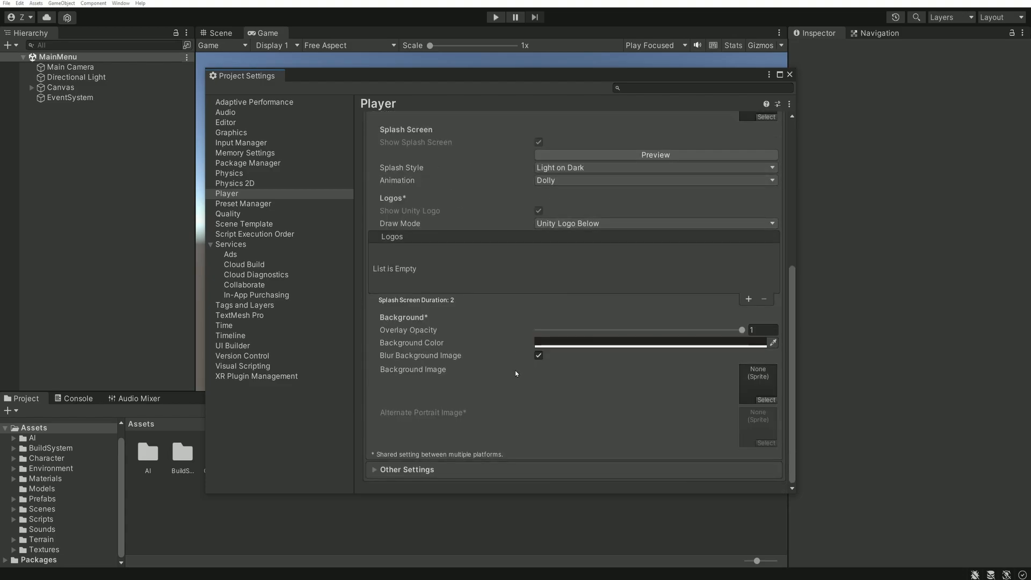
mouse_move(516, 373)
scroll(459, 370, up, 10)
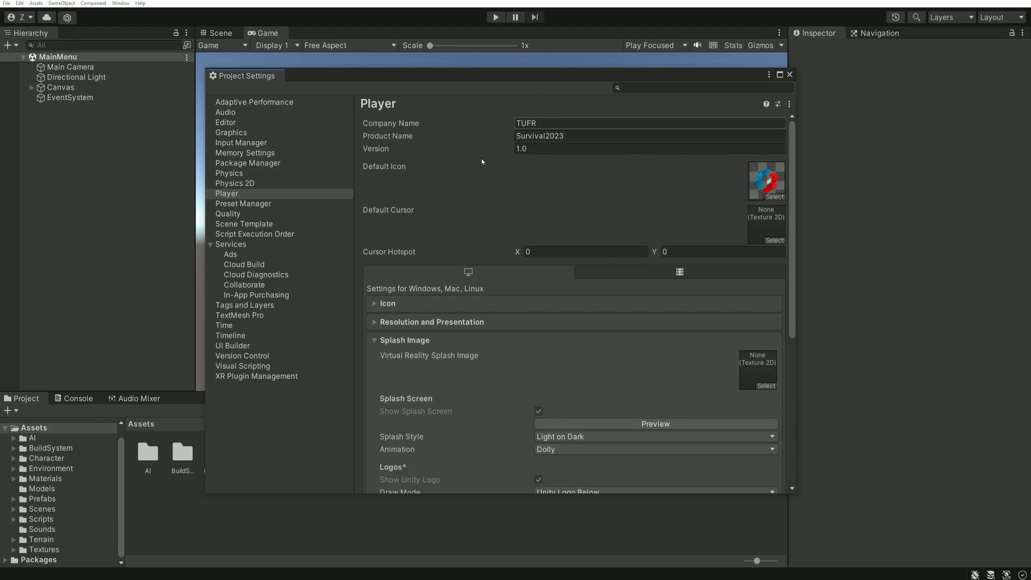
click(789, 74)
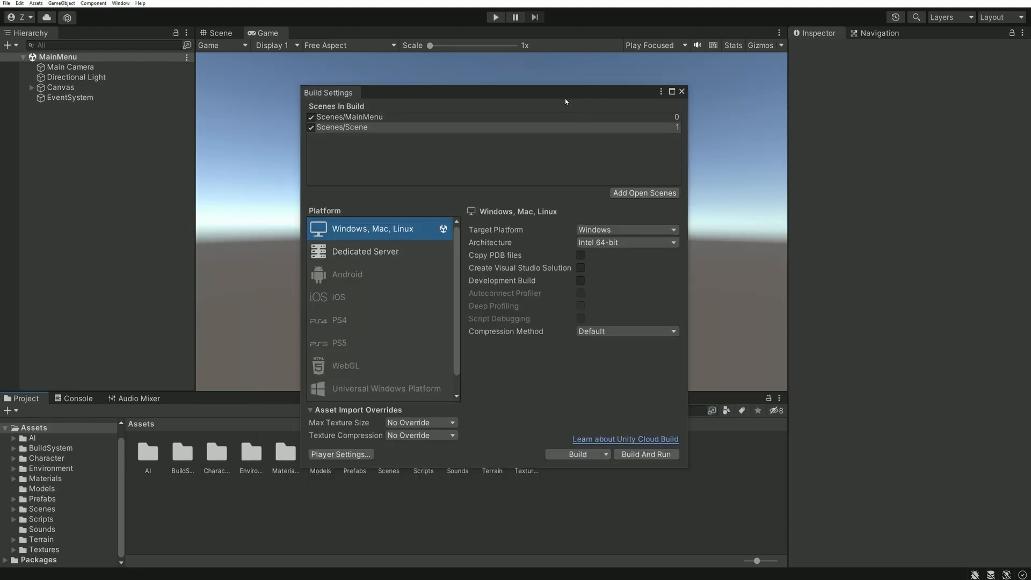
Build the game into a new folder named Build inside the project folder.
drag(563, 96, 518, 112)
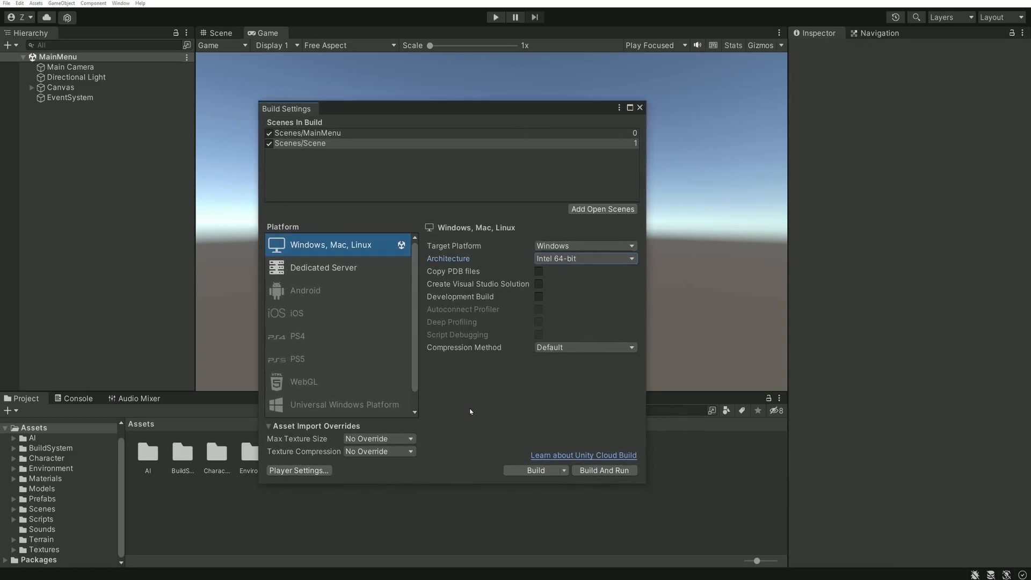
click(532, 472)
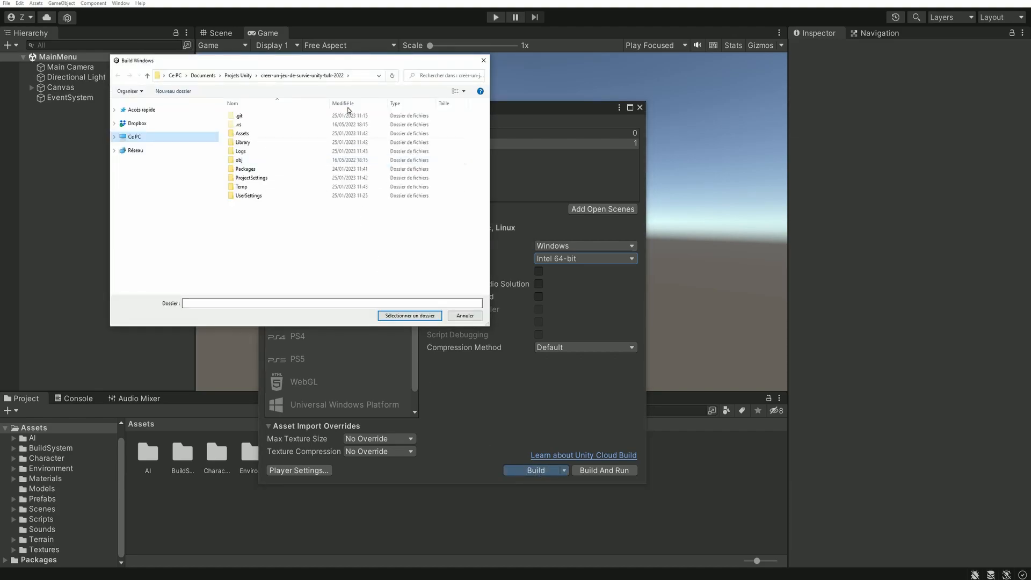
drag(339, 61, 477, 151)
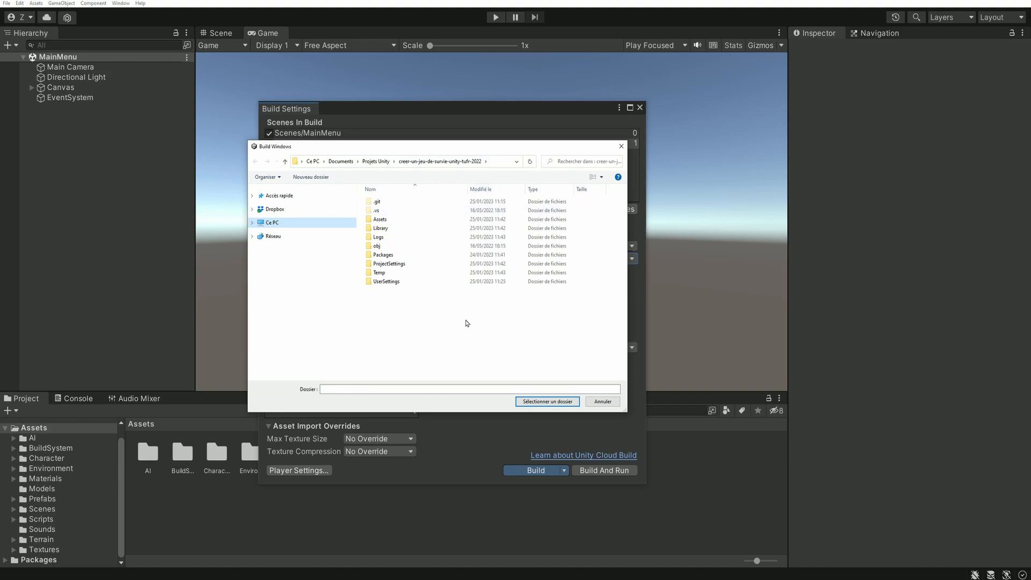
click(310, 177)
text(B)
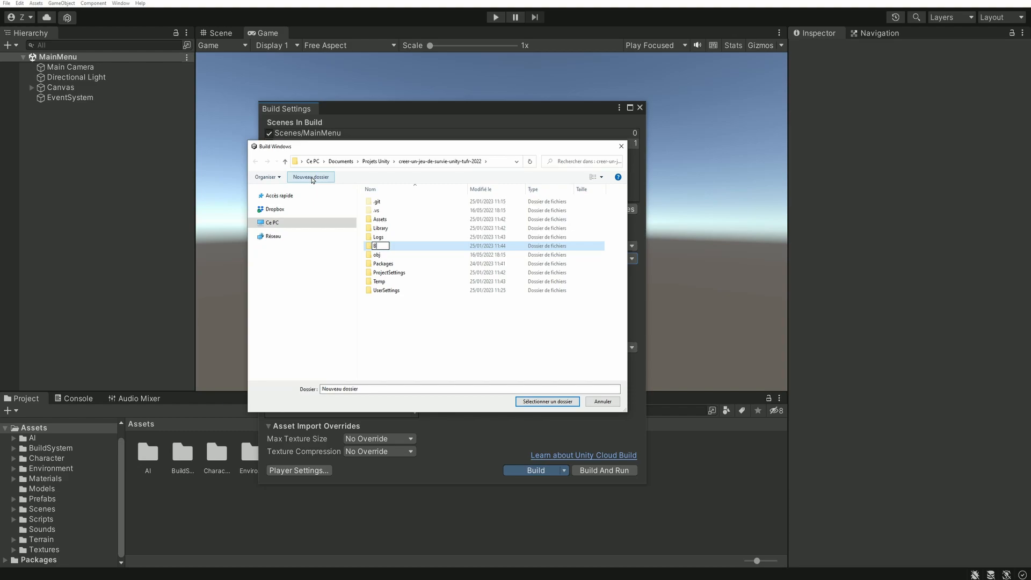
text(uild)
key(Return)
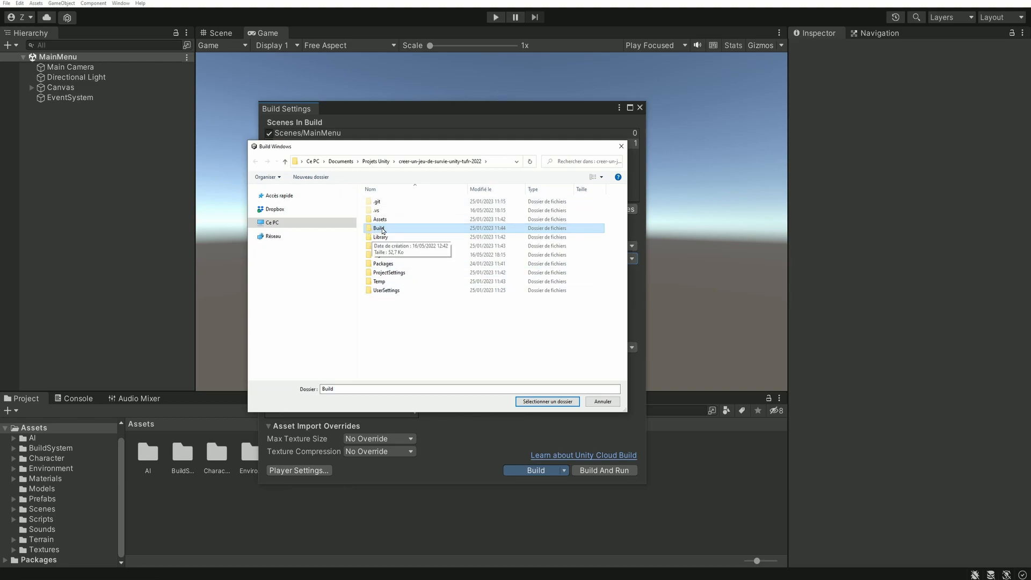
key(Return)
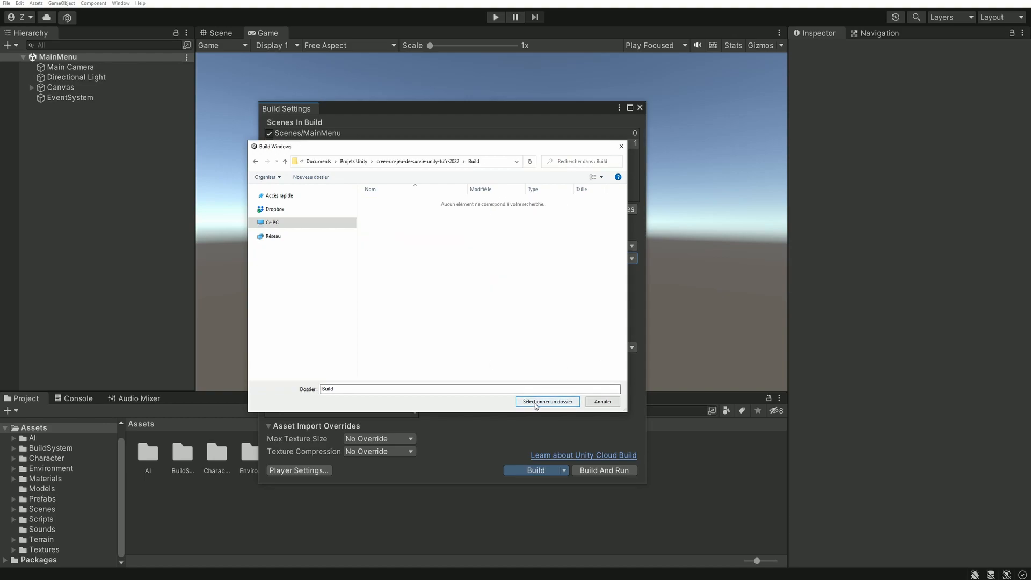
click(547, 401)
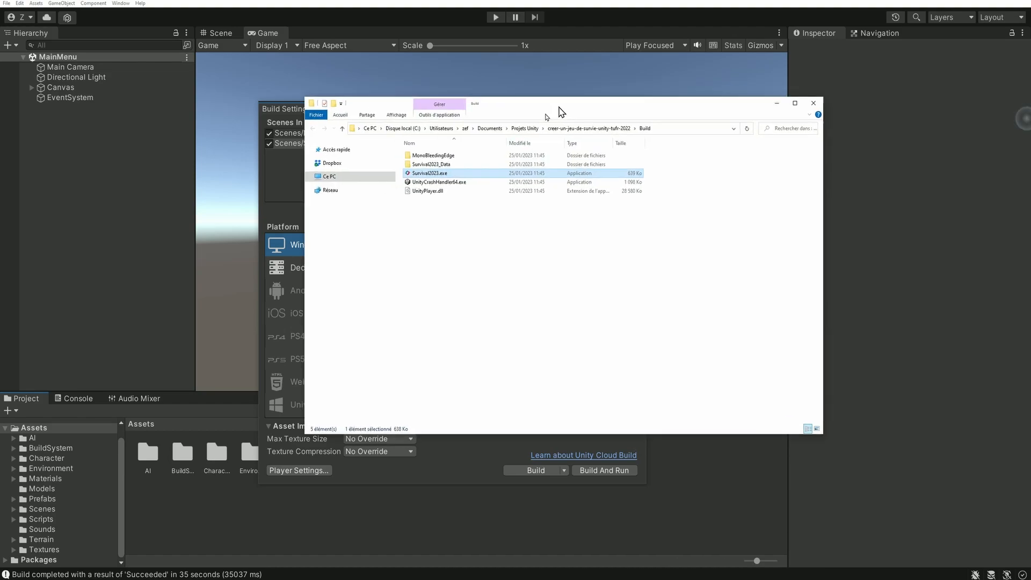
Display the files in the finished build's folder as large icons.
drag(556, 108, 515, 184)
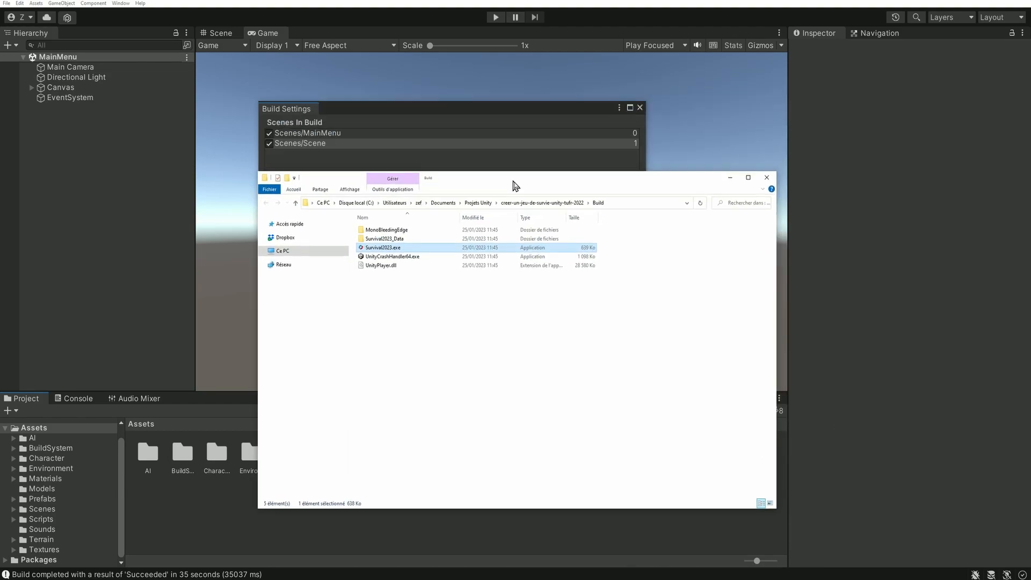
right_click(411, 329)
mouse_move(451, 348)
click(553, 357)
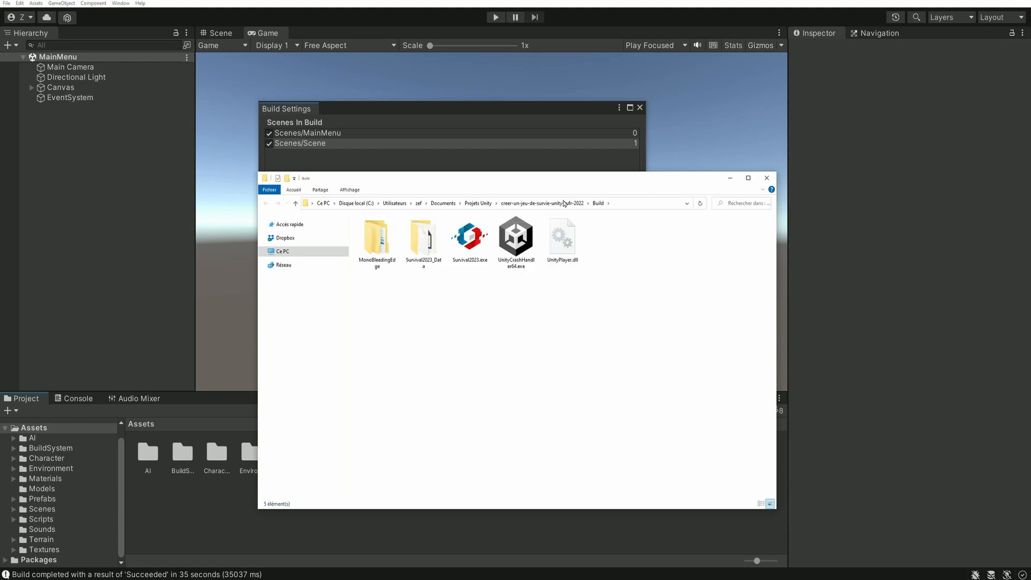
drag(554, 182, 518, 208)
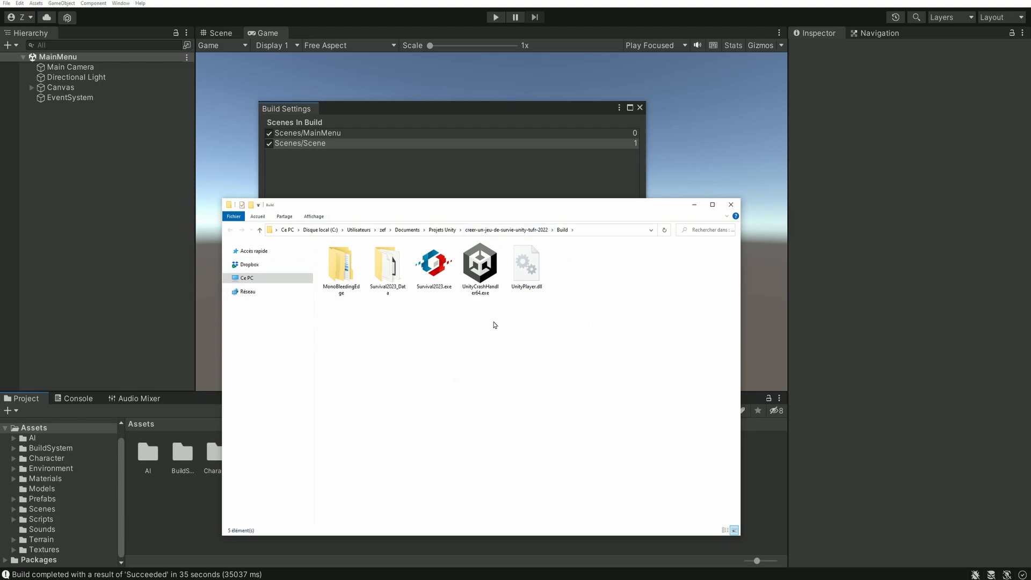
Launch Survival2023.exe and turn off fullscreen in the game's options.
click(434, 263)
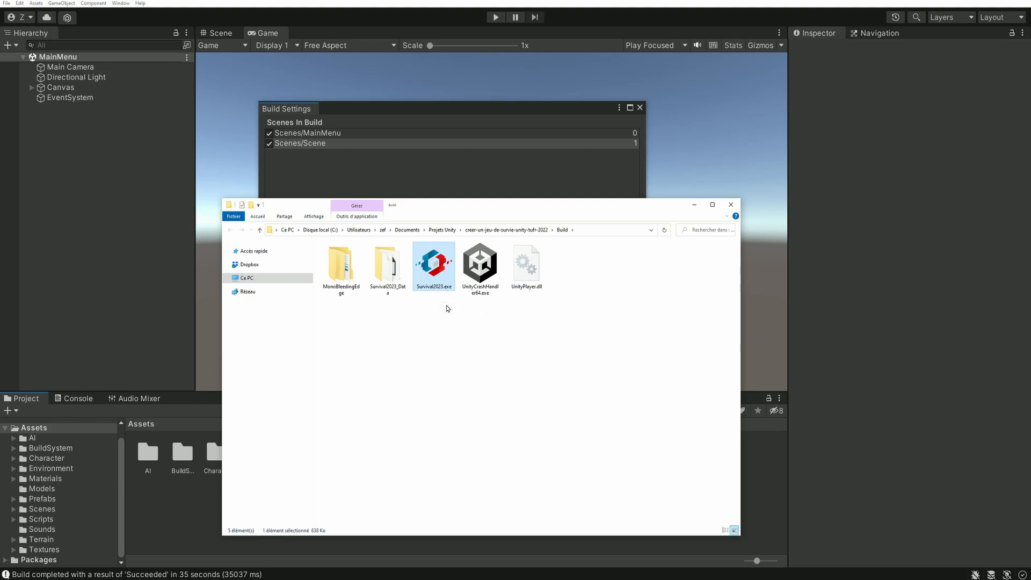
double_click(435, 264)
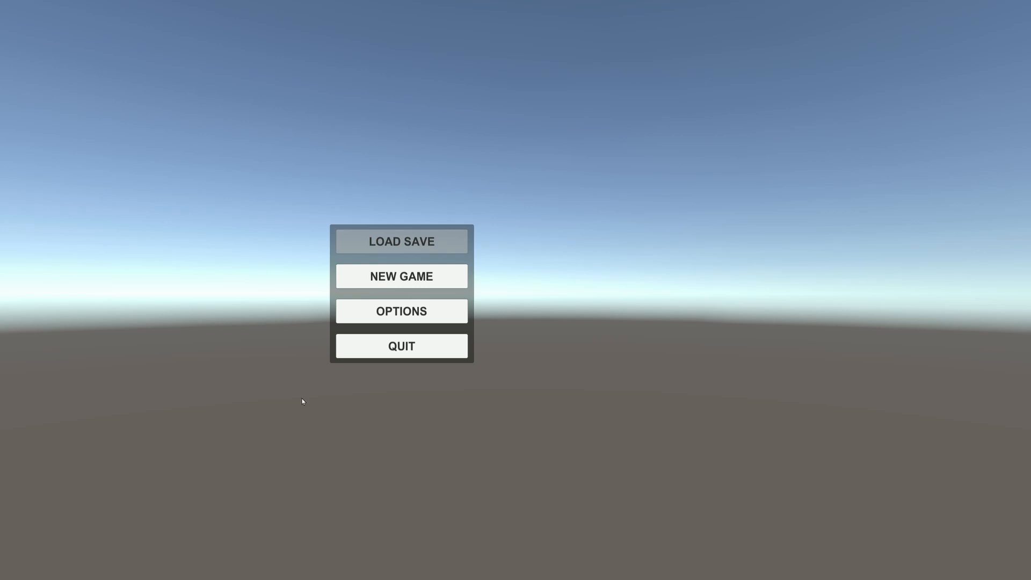
click(407, 317)
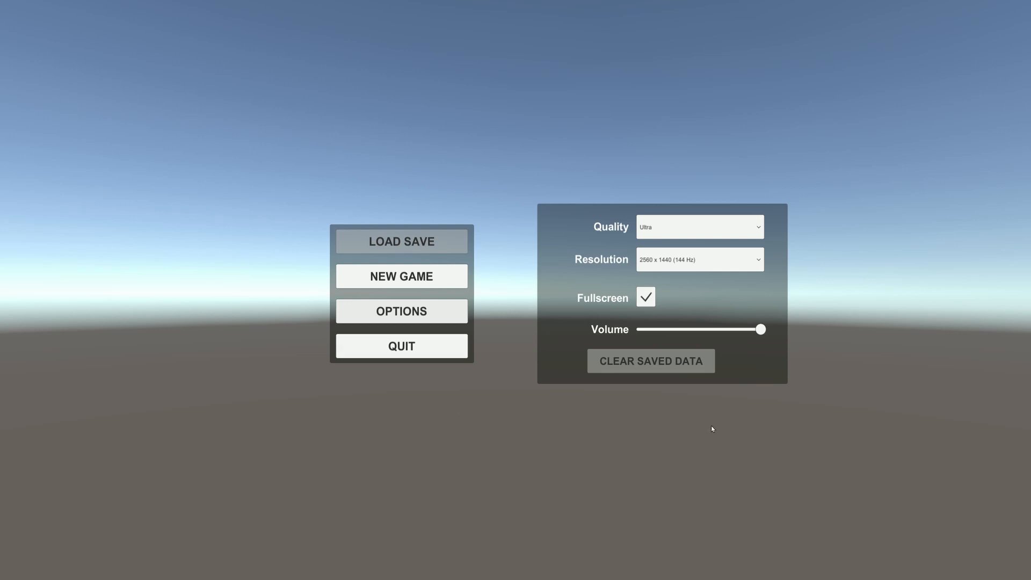
click(646, 301)
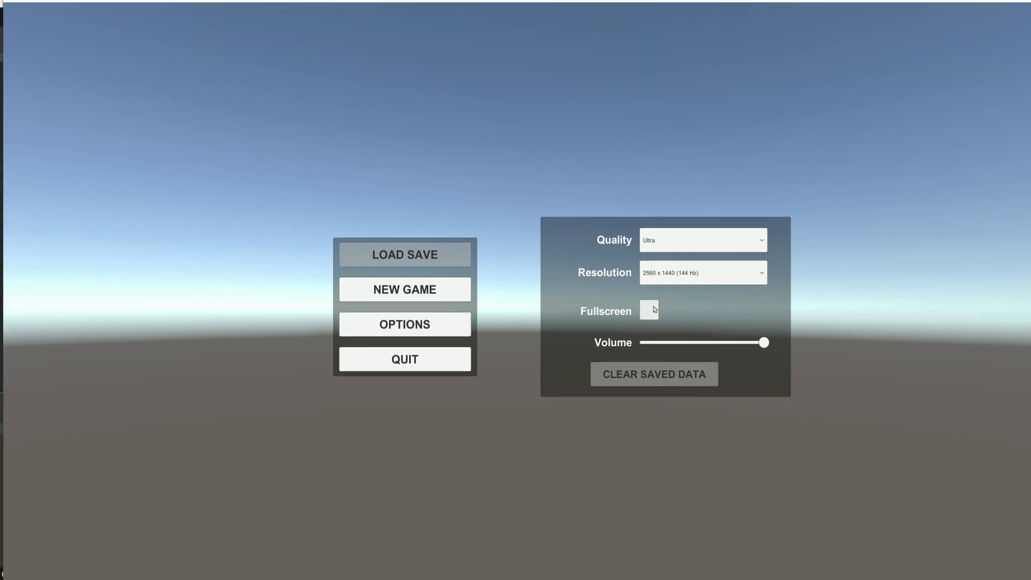
drag(539, 2, 580, 28)
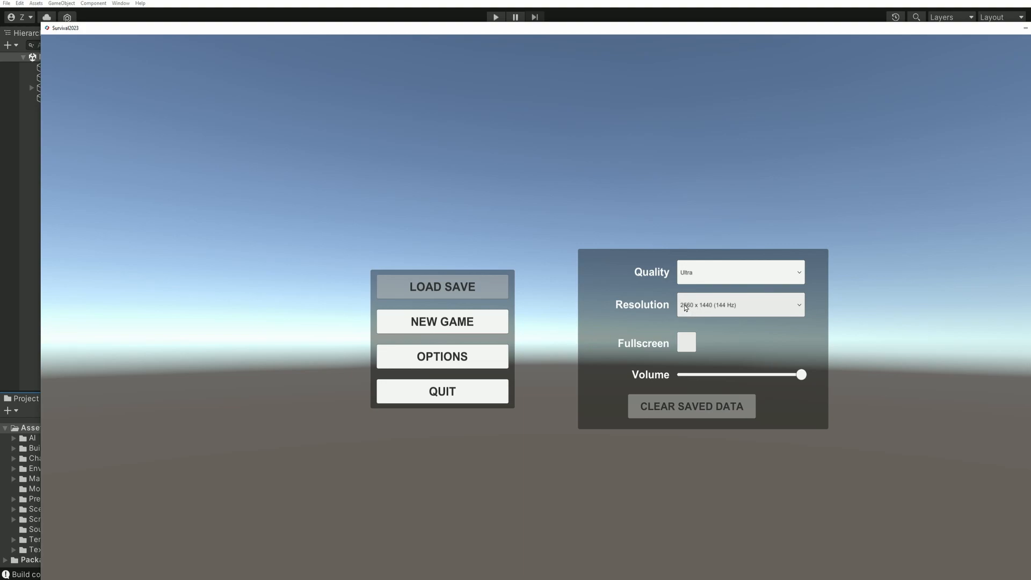
Set the game's resolution to 1920 x 1080 (50 Hz) and start a new game.
click(726, 308)
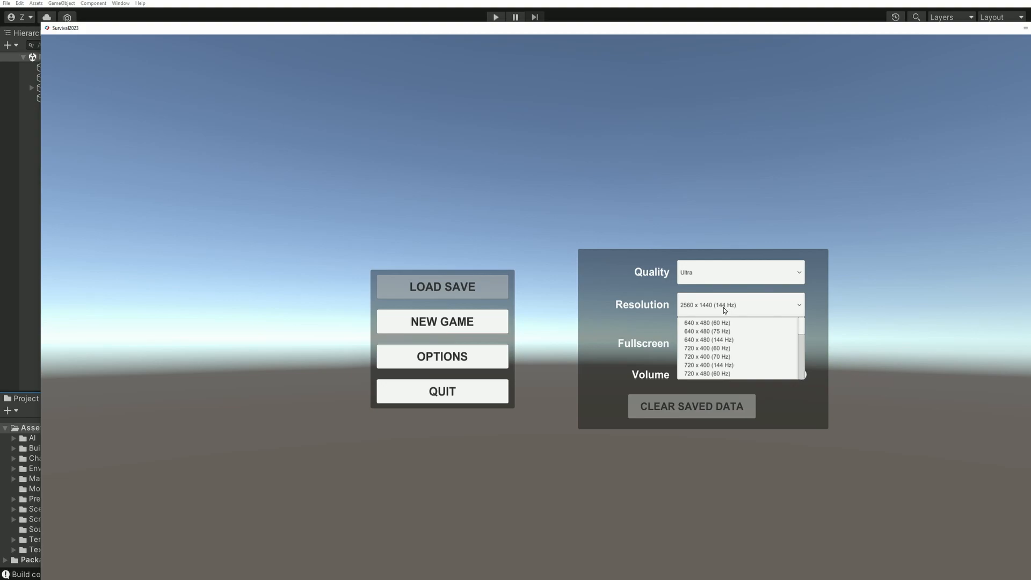
drag(801, 325, 802, 392)
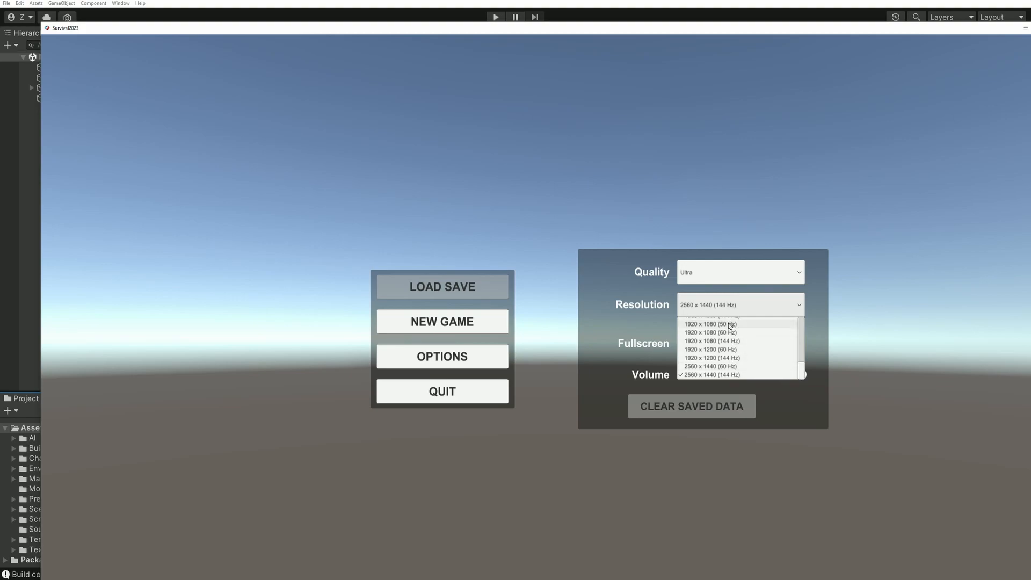
mouse_move(801, 370)
mouse_down()
mouse_move(801, 350)
mouse_move(800, 381)
mouse_up()
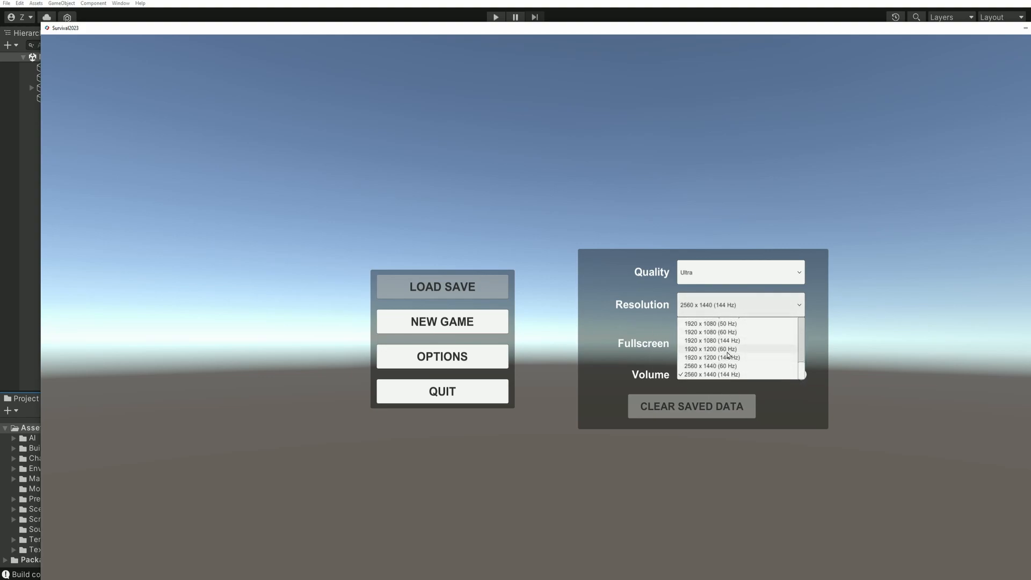
scroll(732, 355, up, 1)
scroll(778, 352, up, 3)
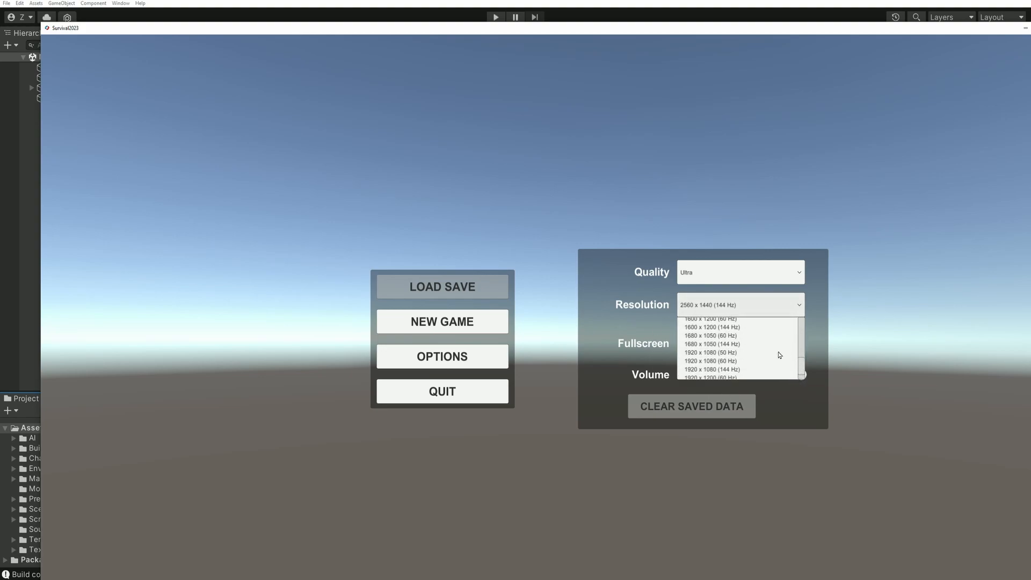
click(723, 353)
drag(607, 66, 586, 66)
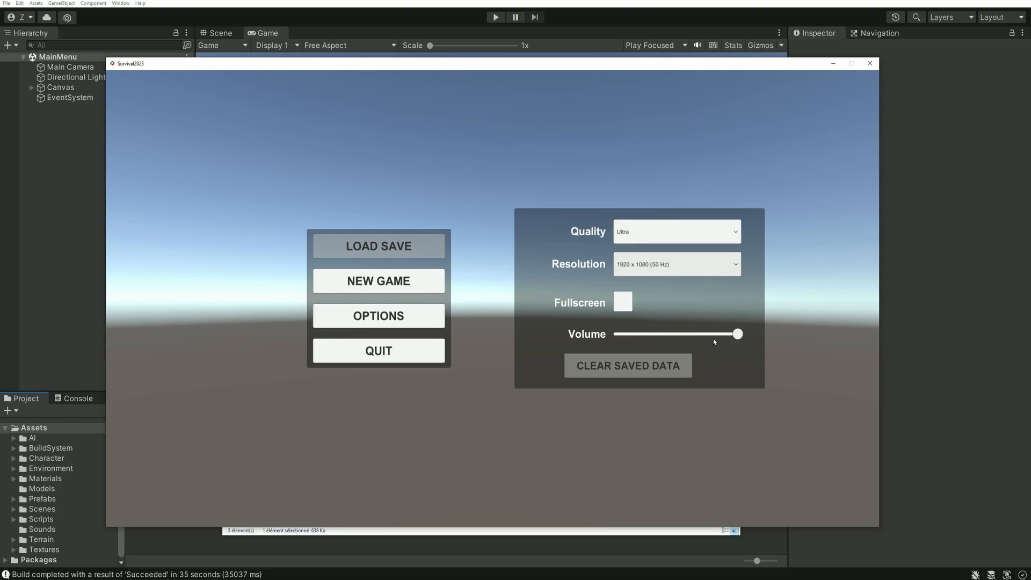
click(408, 283)
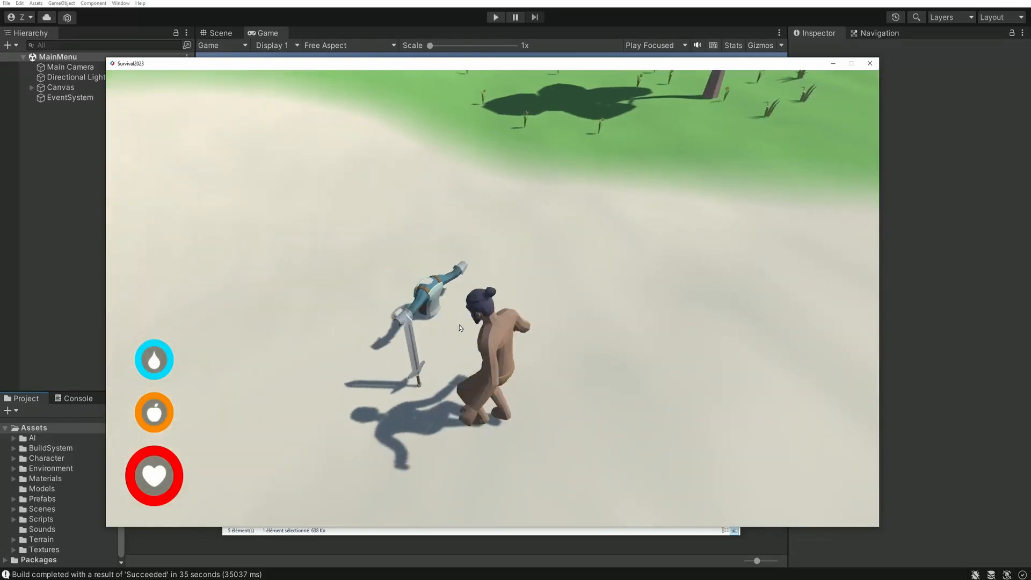
Walk the character up to the items lying on the sand and place two wooden walls forming a corner.
key(w)
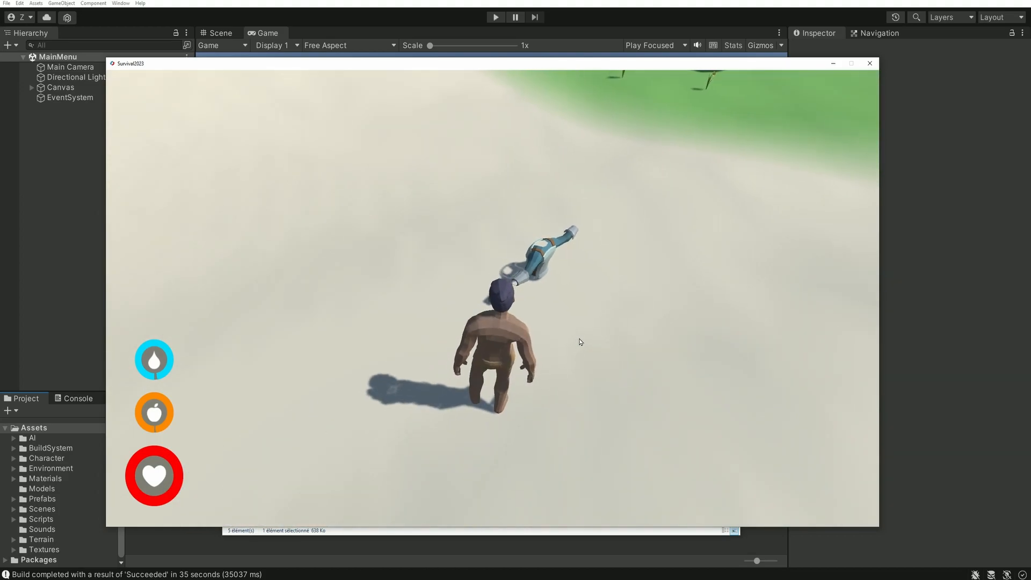
key(w)
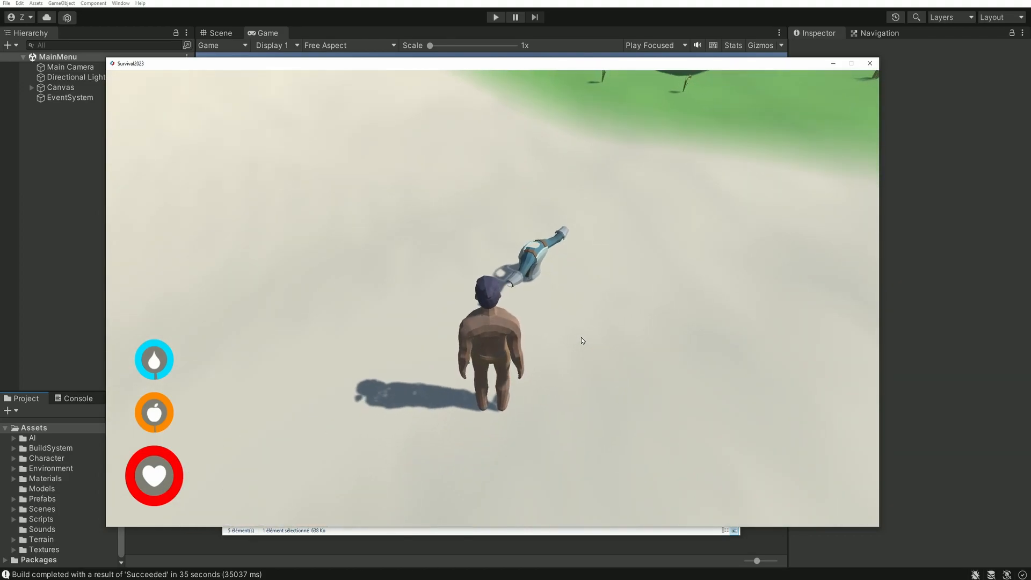
key(e)
key(2)
click(616, 295)
click(661, 293)
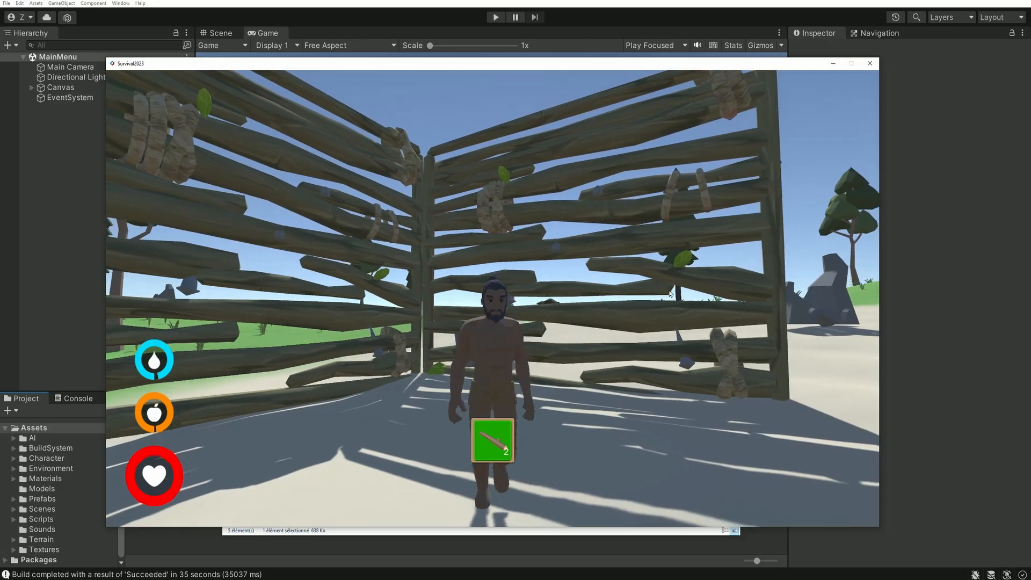
Walk out of the wall corner toward the rocks and pick up the loose stone on the sand.
key(w)
key(3)
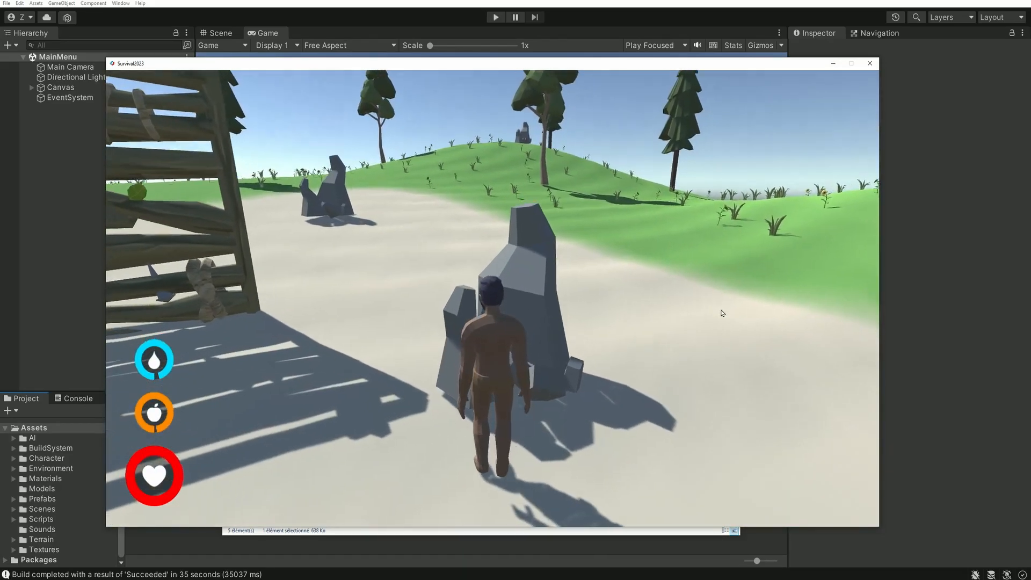
right_click(725, 313)
key(e)
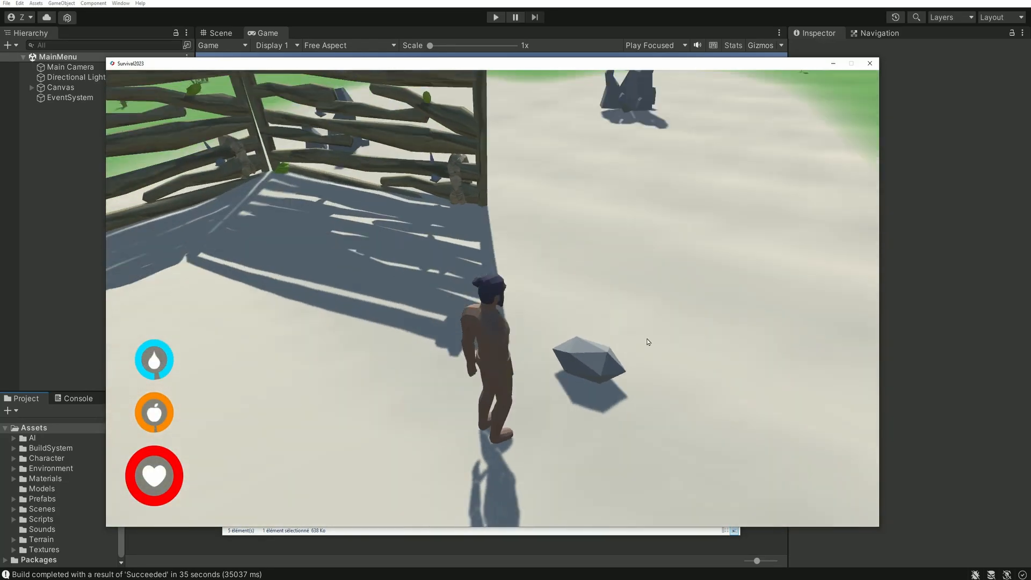
right_click(662, 349)
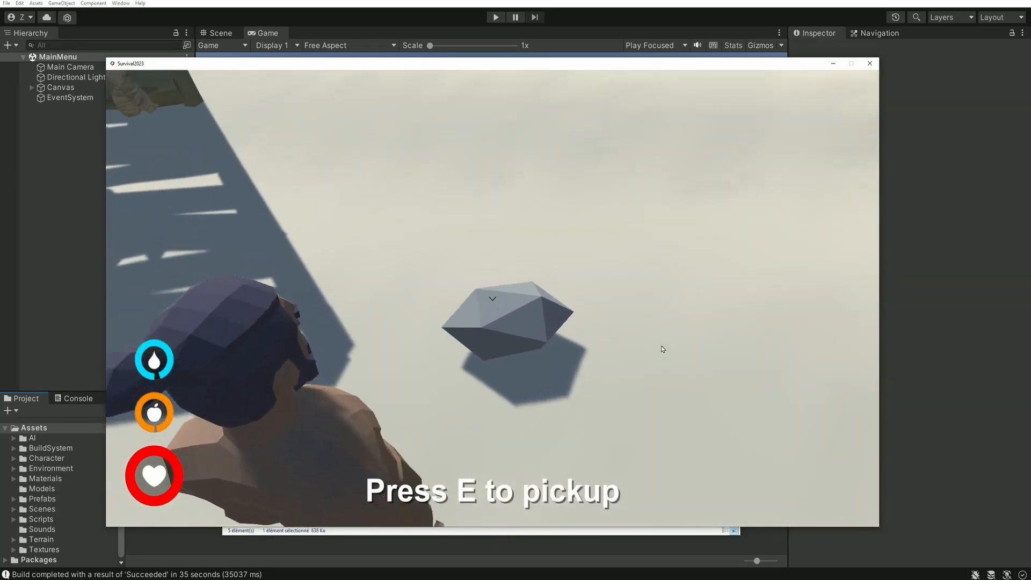
key(e)
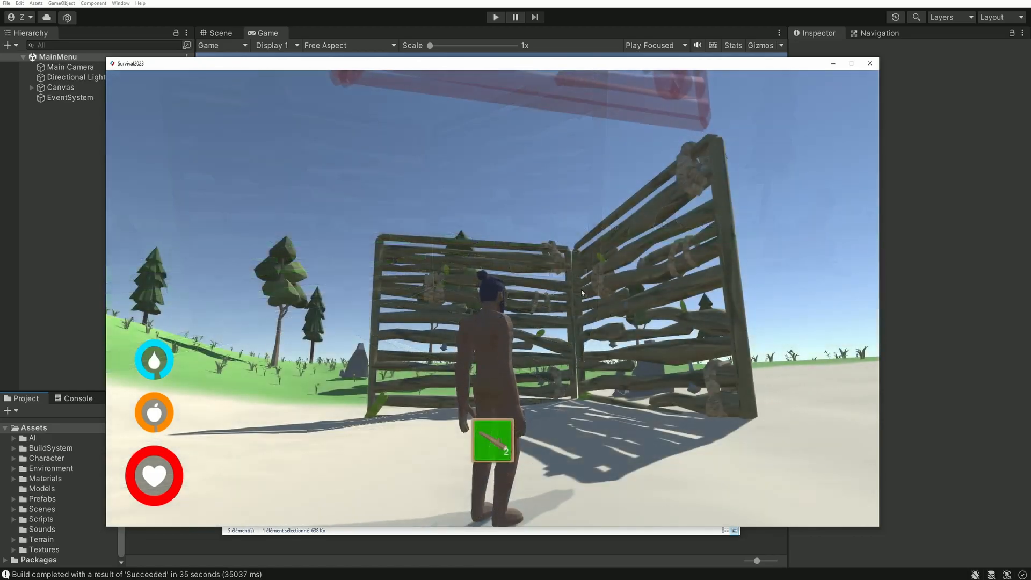
Place a wooden staircase against the walls and climb to its upper end.
key(1)
click(580, 305)
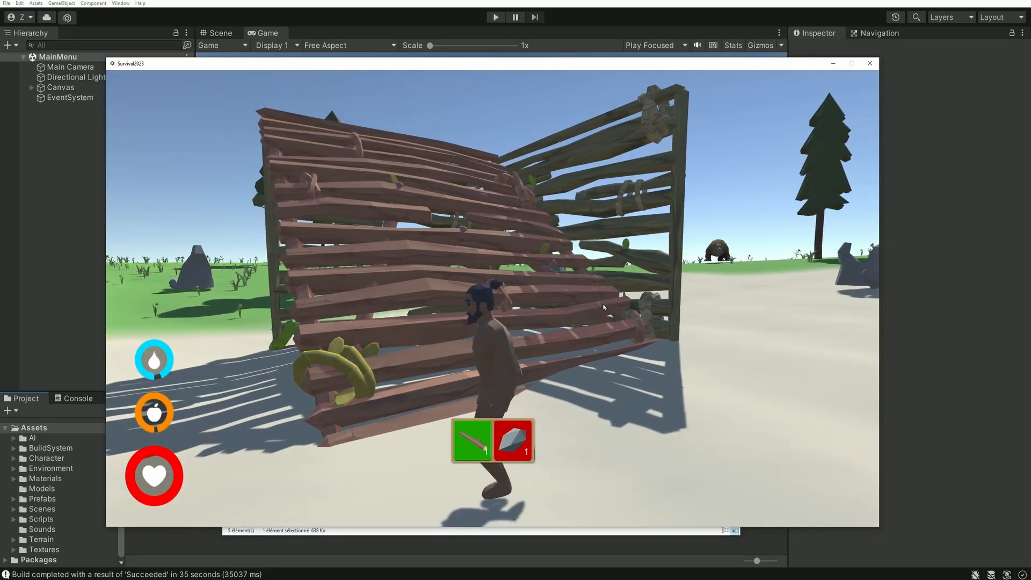
key(w)
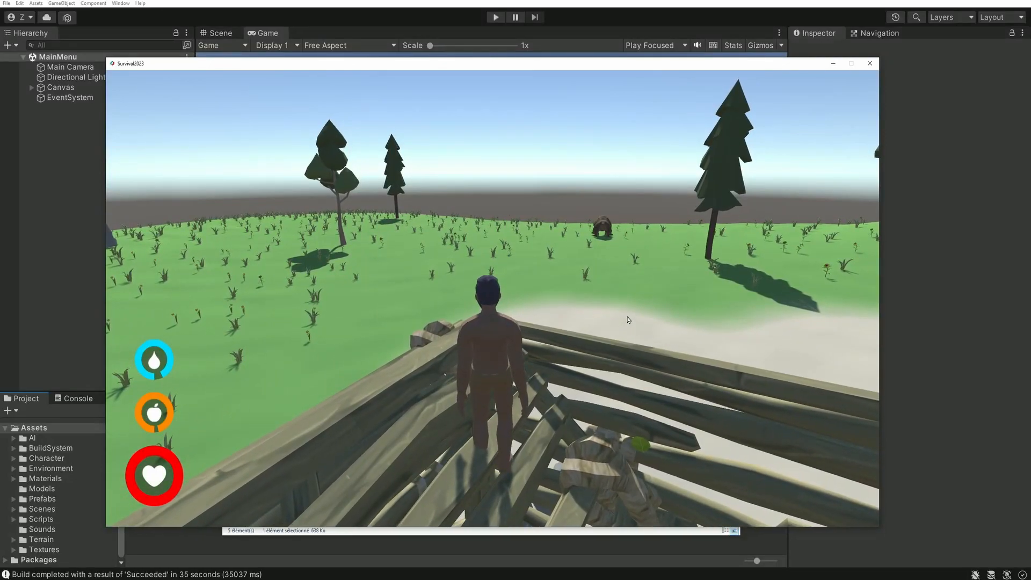
Pause and save the game, and try the Very Low, Medium and Ultra quality levels in its options.
key(Escape)
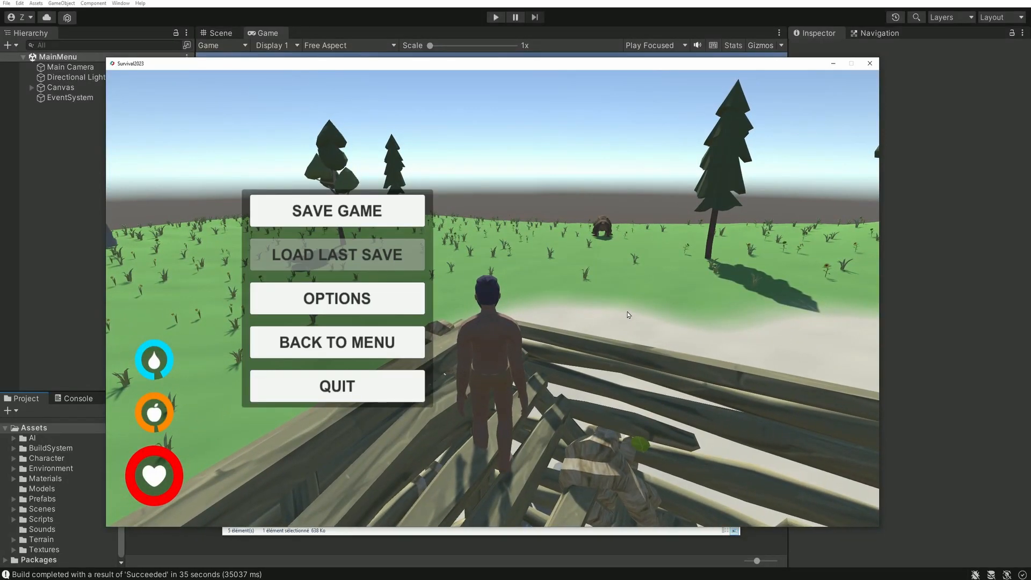
click(338, 217)
click(337, 299)
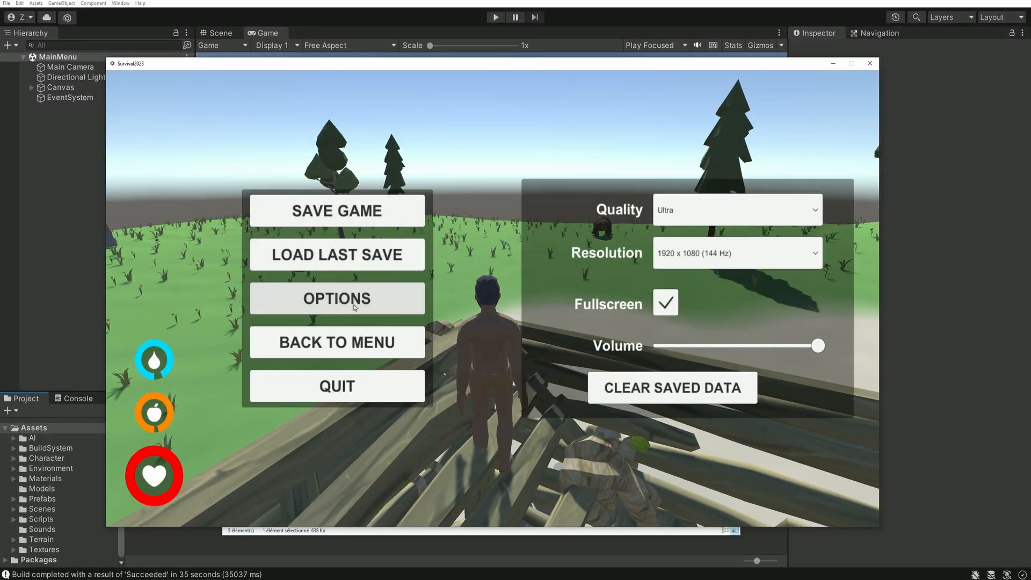
click(698, 210)
click(686, 234)
click(690, 217)
click(690, 256)
click(700, 217)
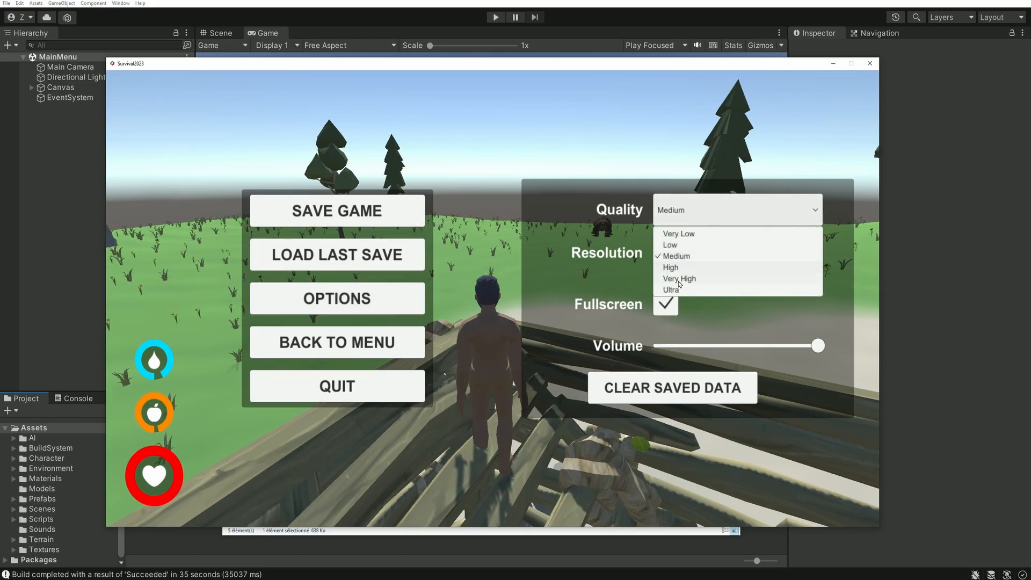
click(677, 291)
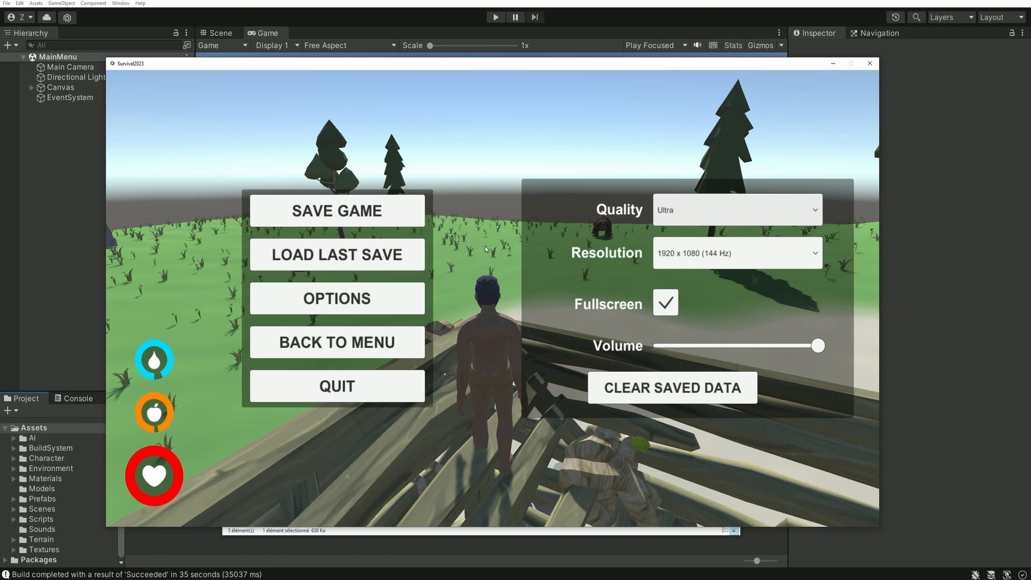
Return to the main menu, load the saved game, and reload the last save from the pause menu.
click(309, 339)
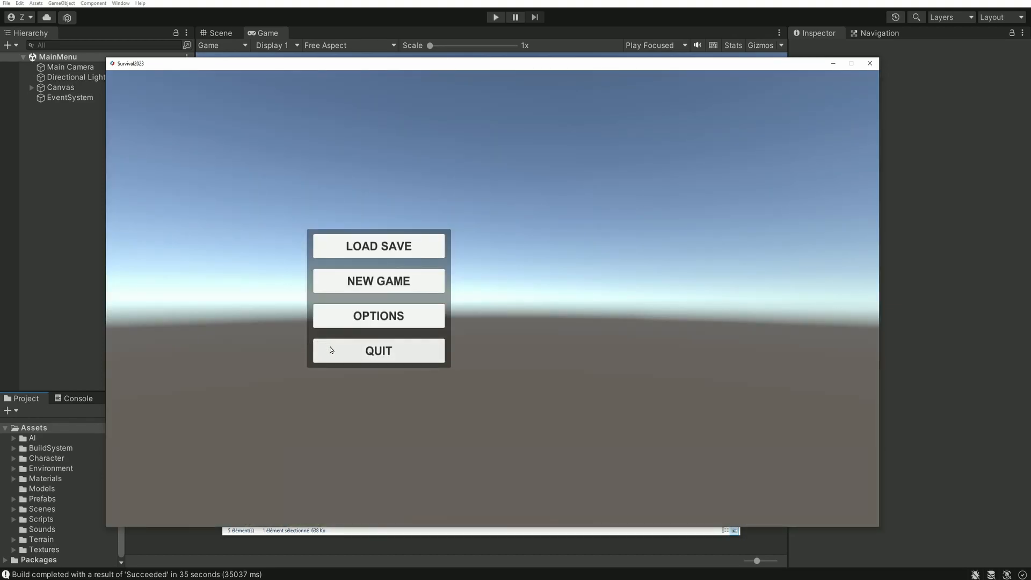
click(444, 245)
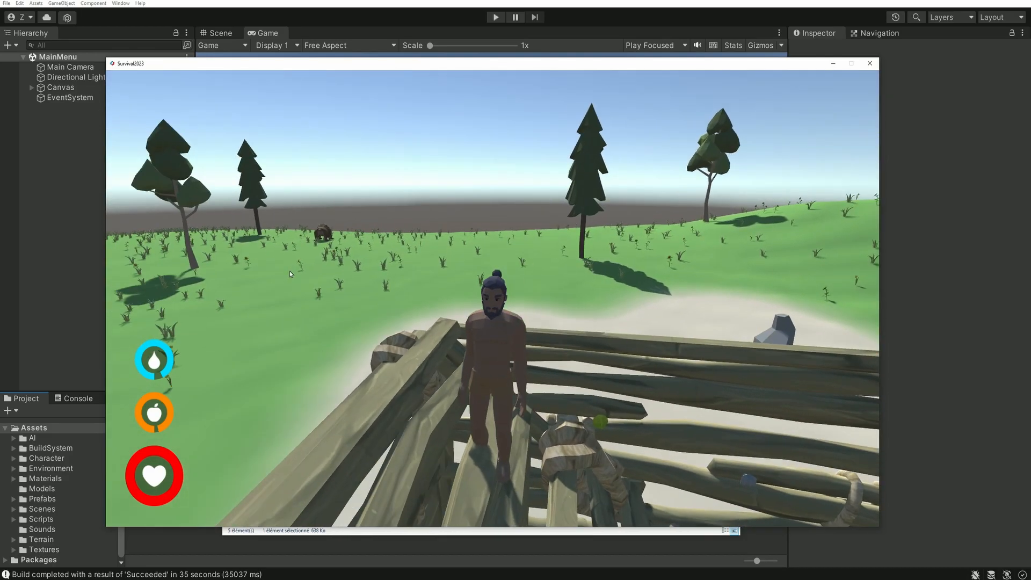
key(Escape)
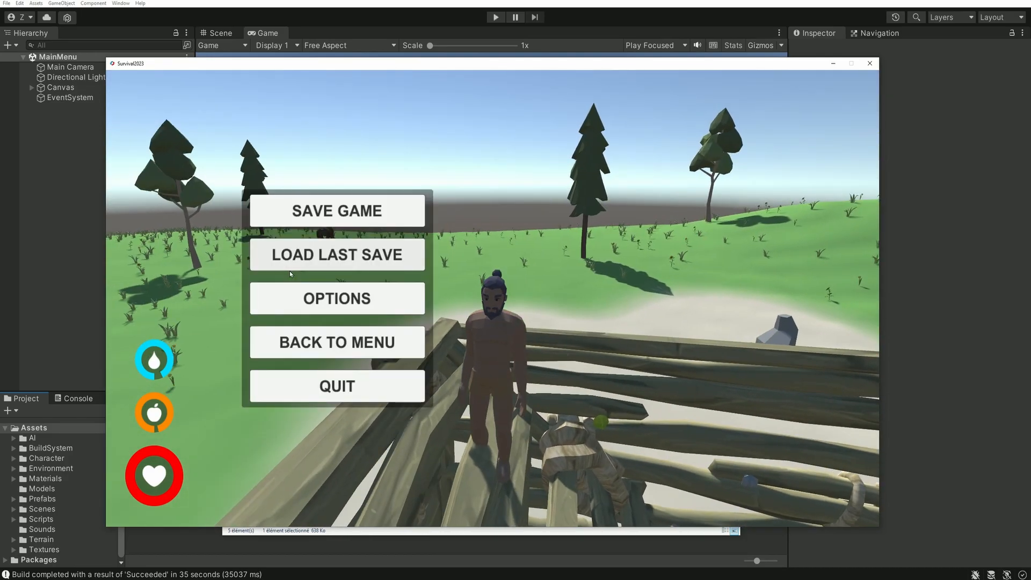
click(289, 269)
Run the character off the staircase and around the wooden structure, and quit the built game.
key(w)
key(s)
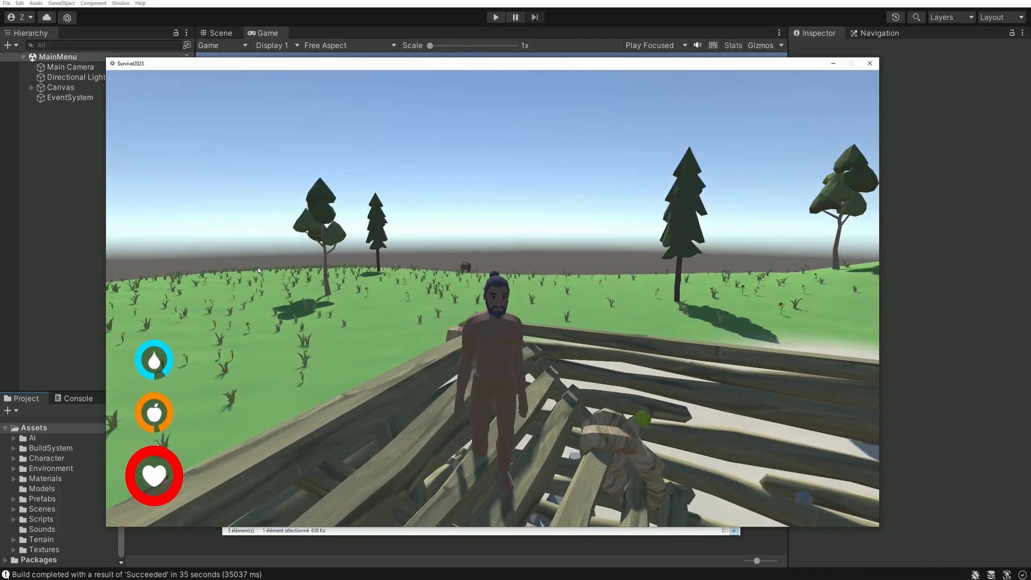
key(w)
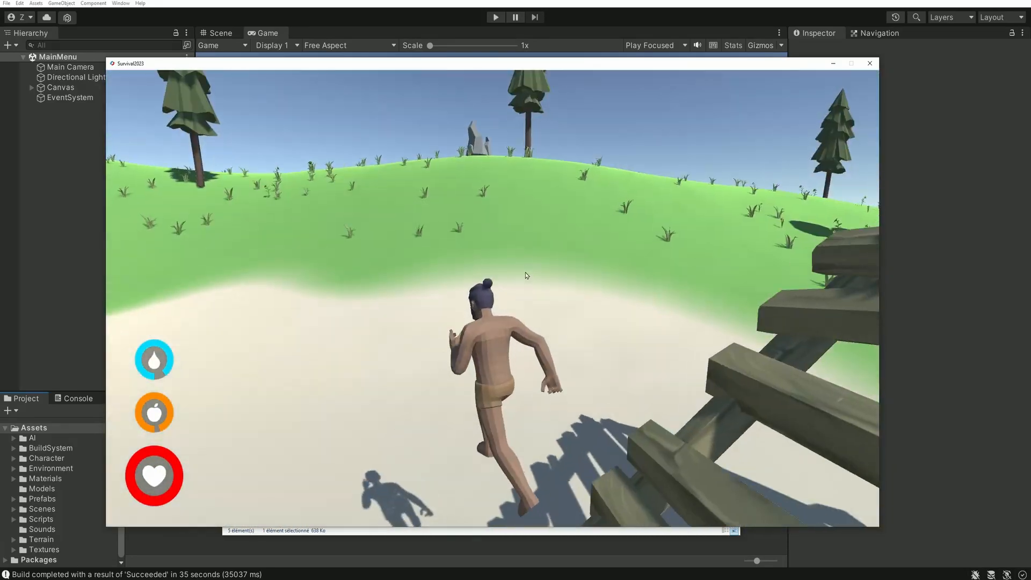
key(a)
key(s)
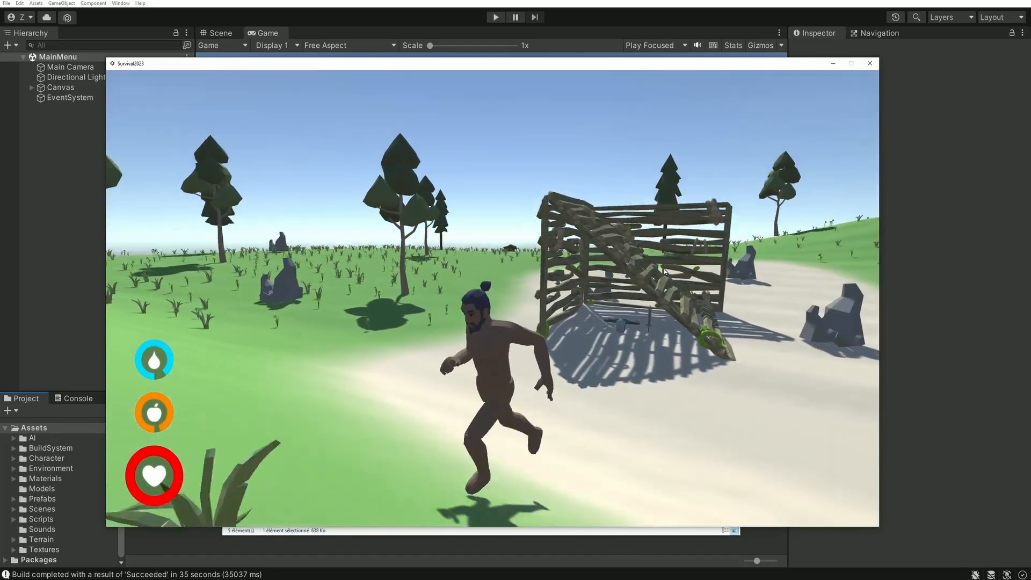
key(w)
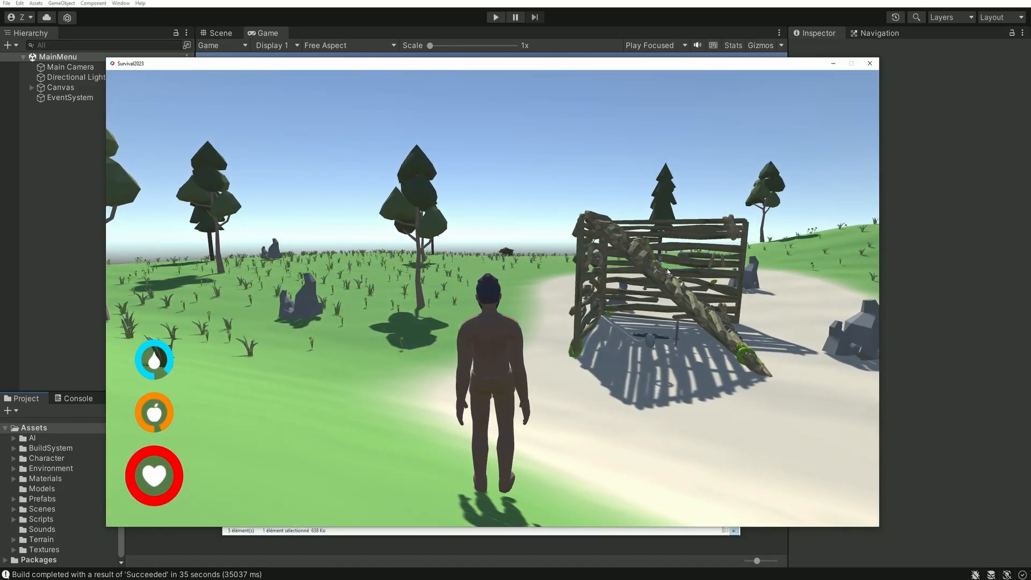
key(Escape)
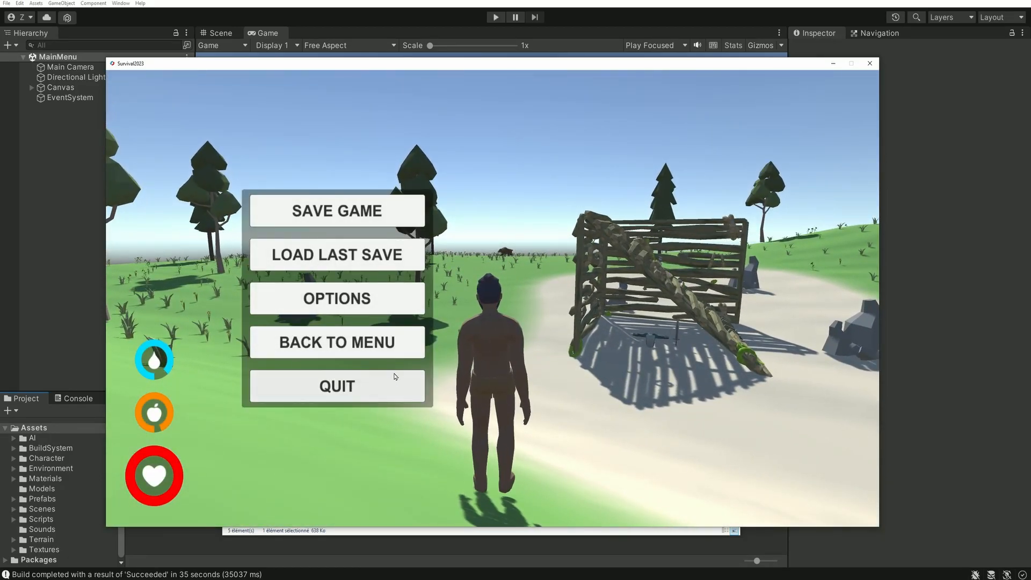
click(354, 393)
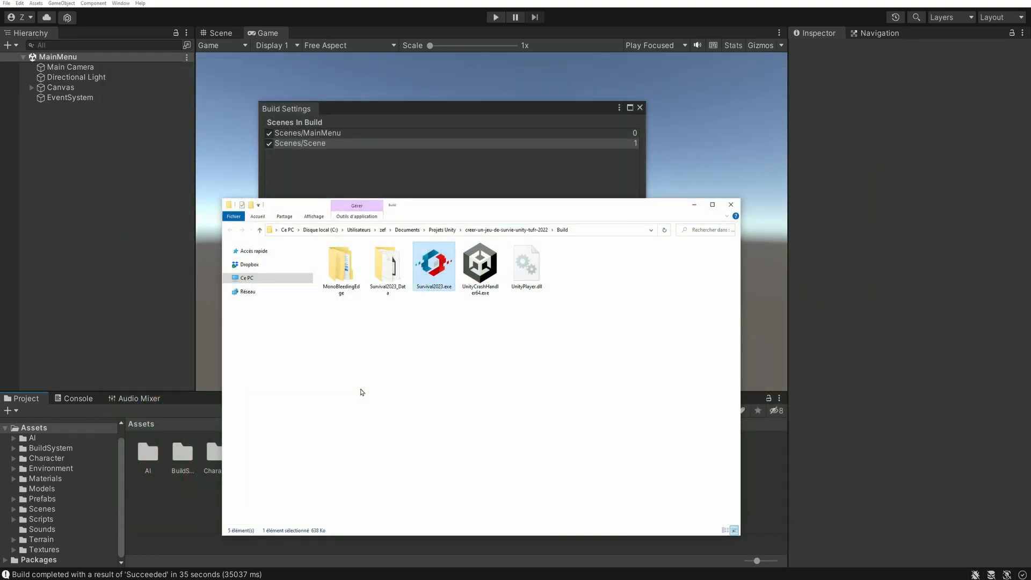
Clear away the build folder and Build Settings windows and enlarge the Game view slightly.
click(694, 205)
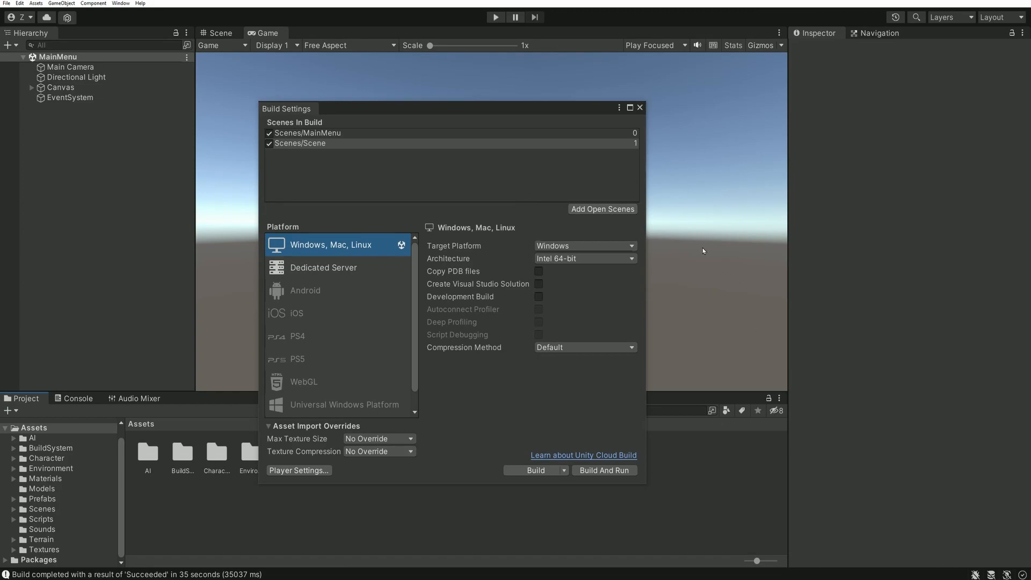
click(640, 107)
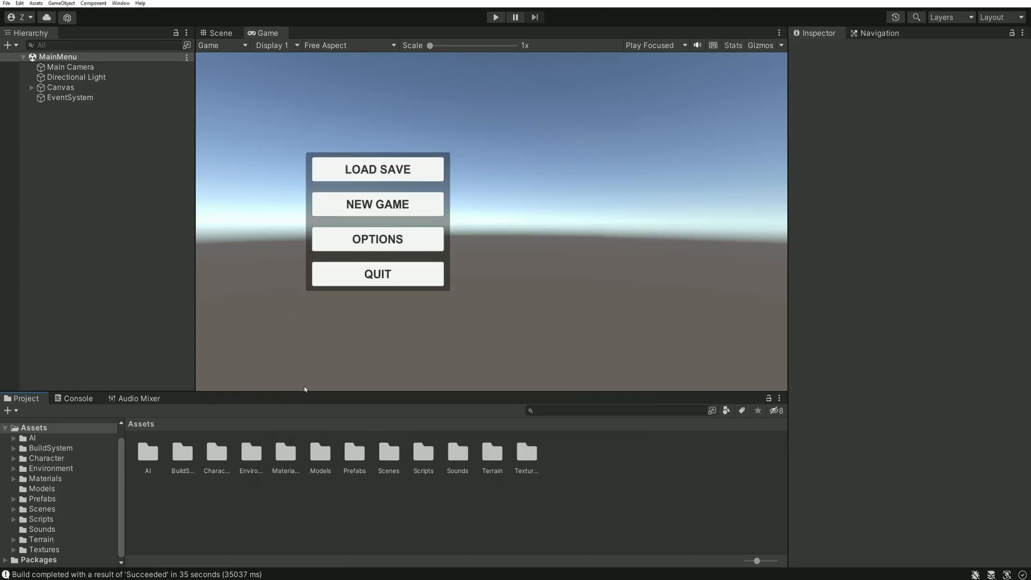
drag(331, 392, 331, 403)
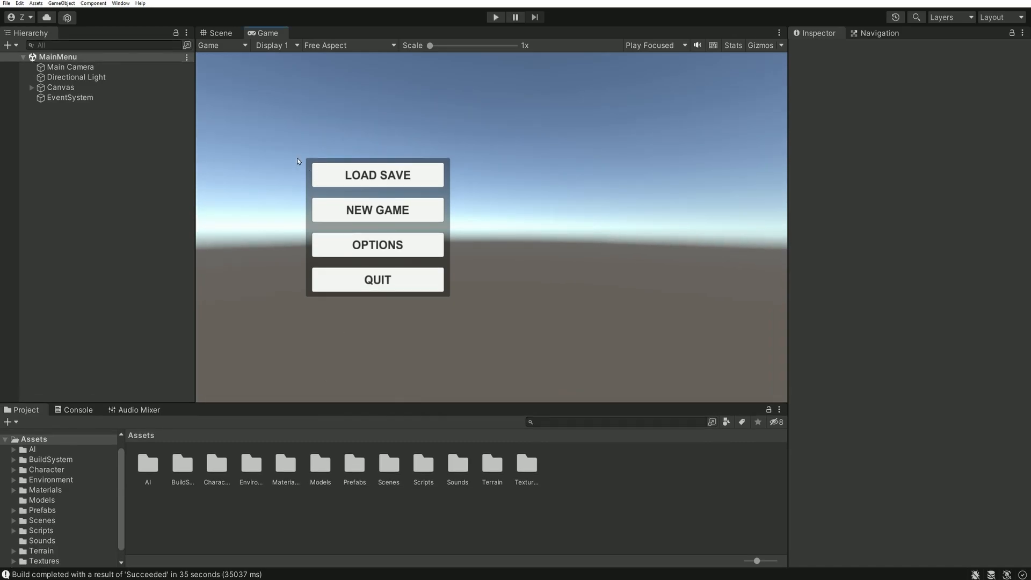
Search the project assets for "main" and open the MainMenu script in Visual Studio.
click(570, 417)
text(main)
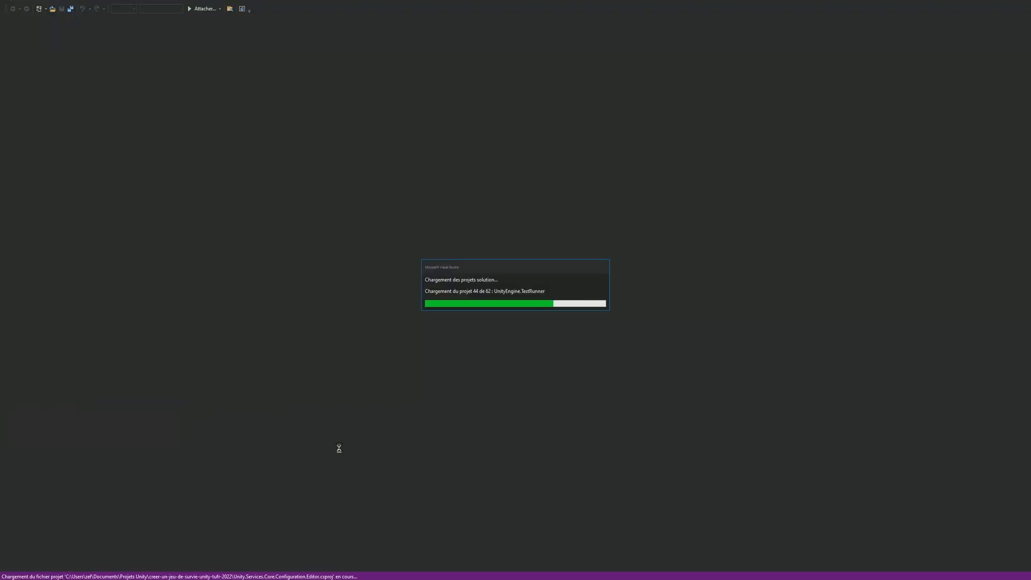
Add Time.timeScale = 1; before the scene load in the LoadMainMenuButton method and save the script.
scroll(370, 217, down, 11)
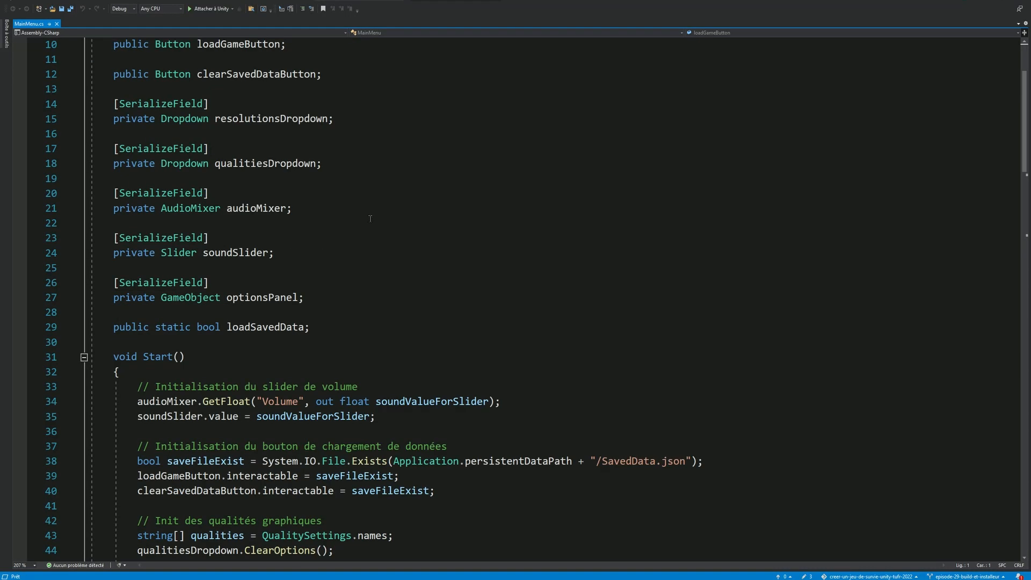
scroll(272, 138, down, 14)
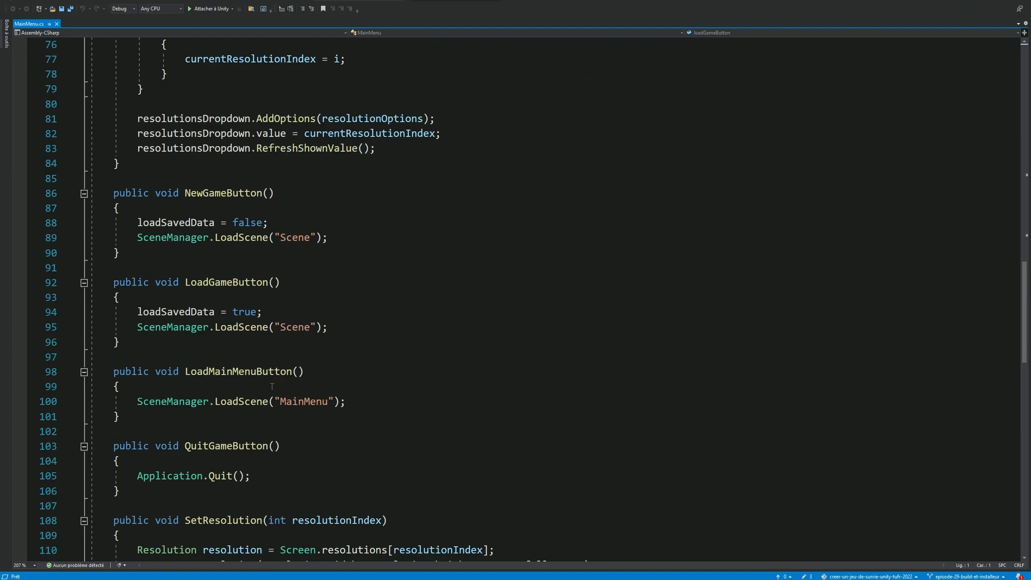
click(223, 387)
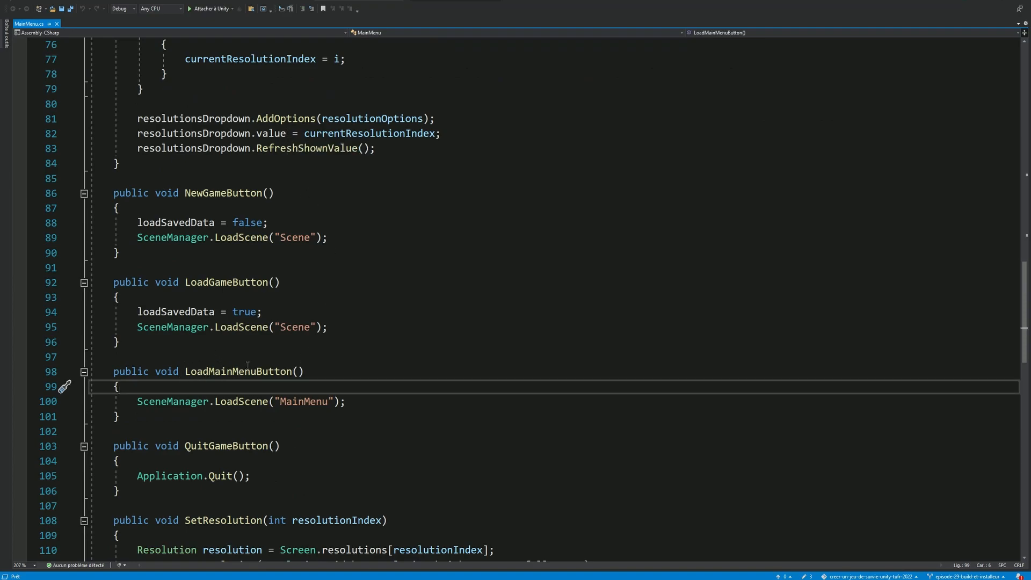
key(Return)
text(Time.time)
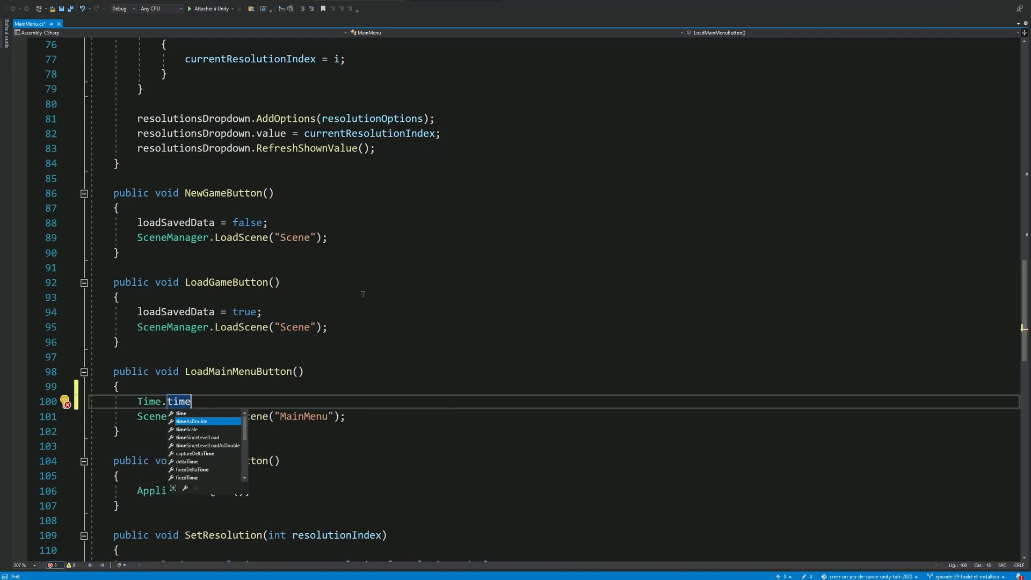
key(Down)
key(Tab)
text(= 1;)
key(ctrl+s)
Add a serialized private Toggle field named fullScreenToggle below the optionsPanel field in the MainMenu class and save the script.
scroll(365, 274, down, 15)
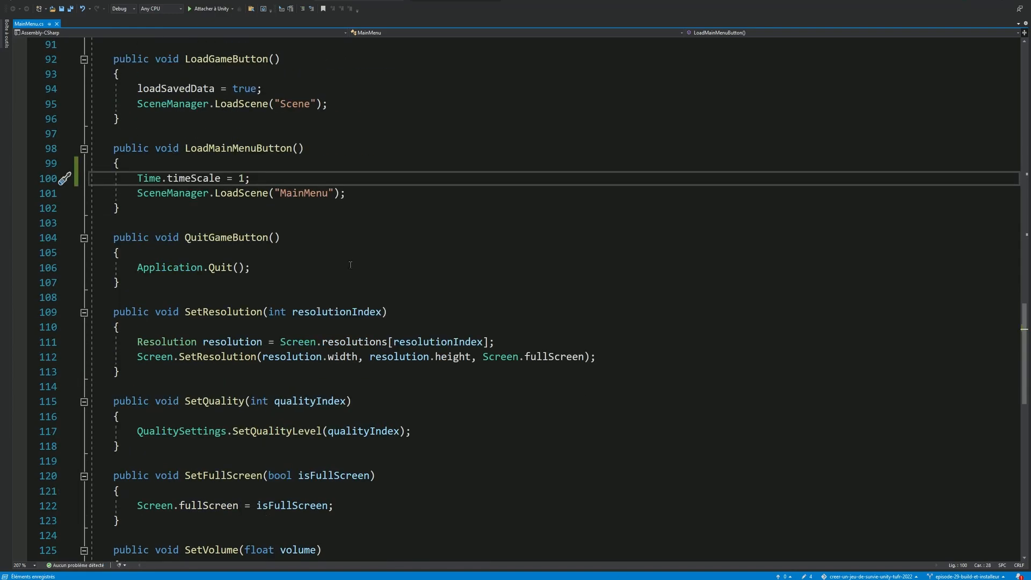
scroll(366, 256, up, 6)
scroll(365, 256, up, 20)
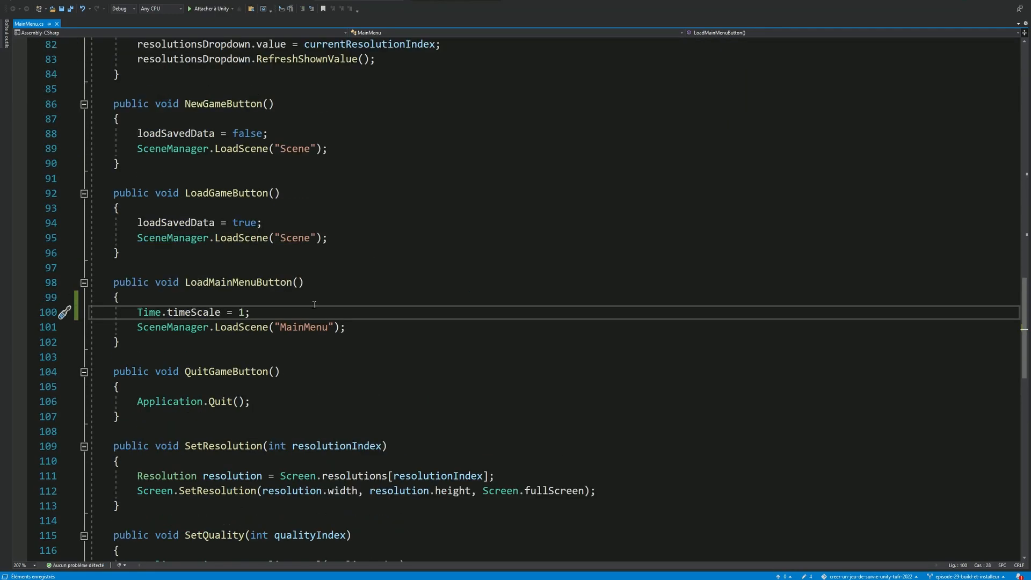
scroll(302, 365, up, 7)
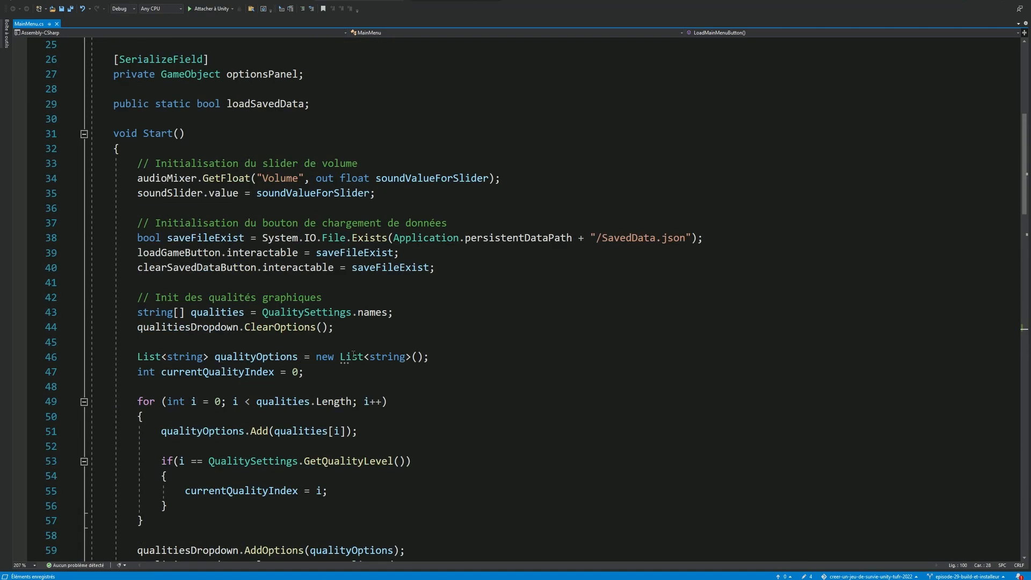
scroll(272, 314, up, 6)
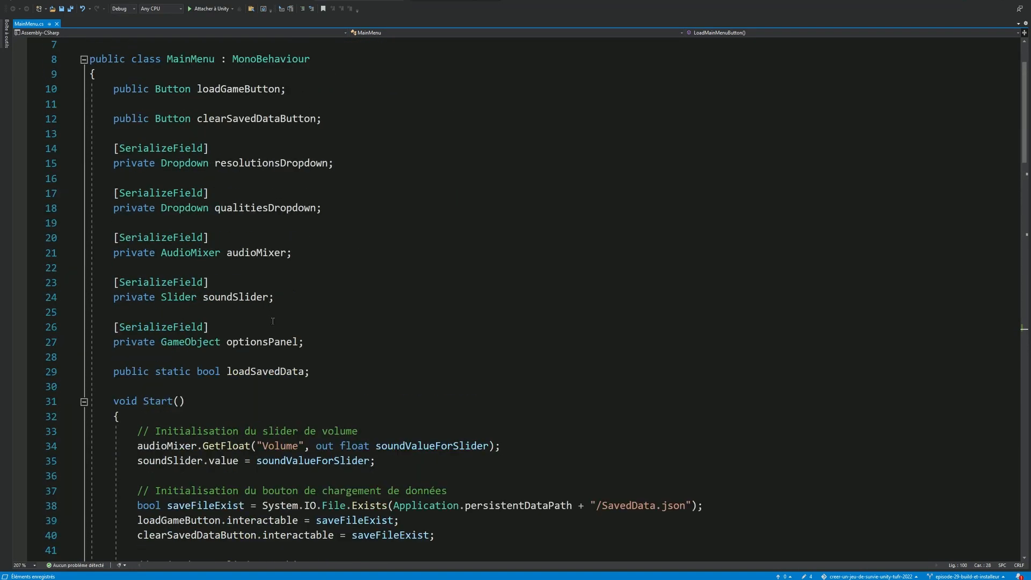
click(200, 404)
key(Return)
key(Return)
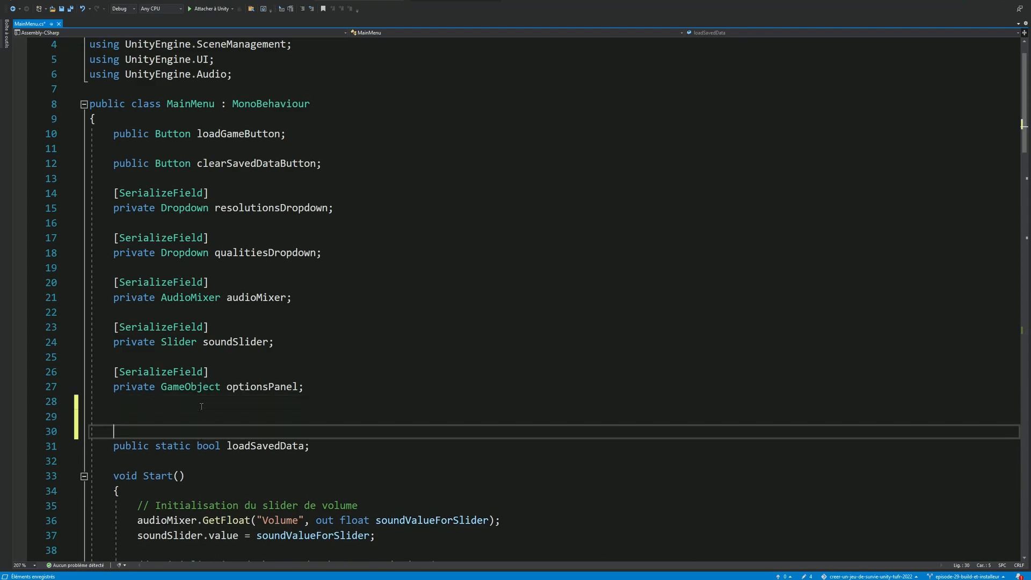
key(Up)
text([SerializeField])
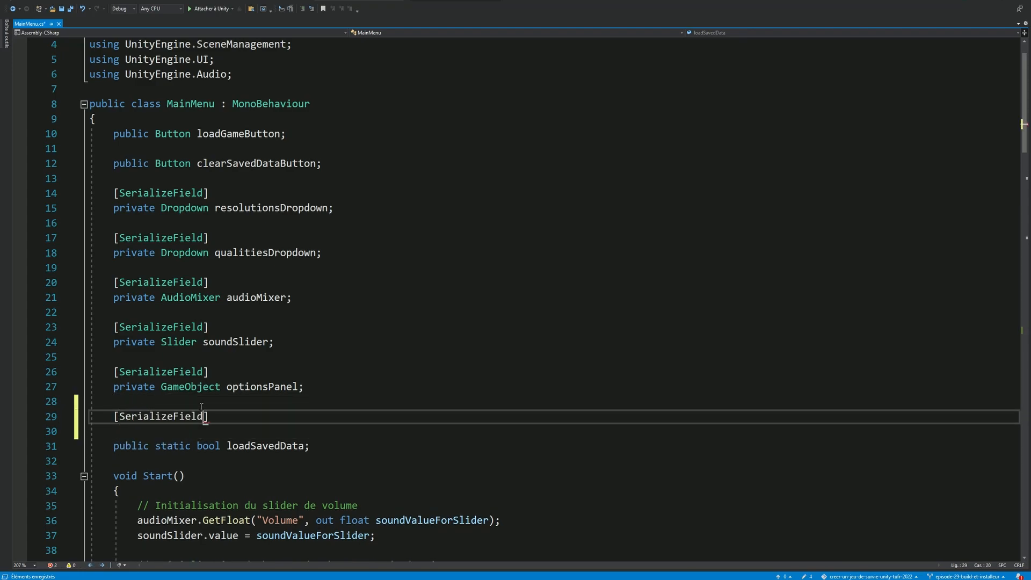
key(Return)
text(private Toggle )
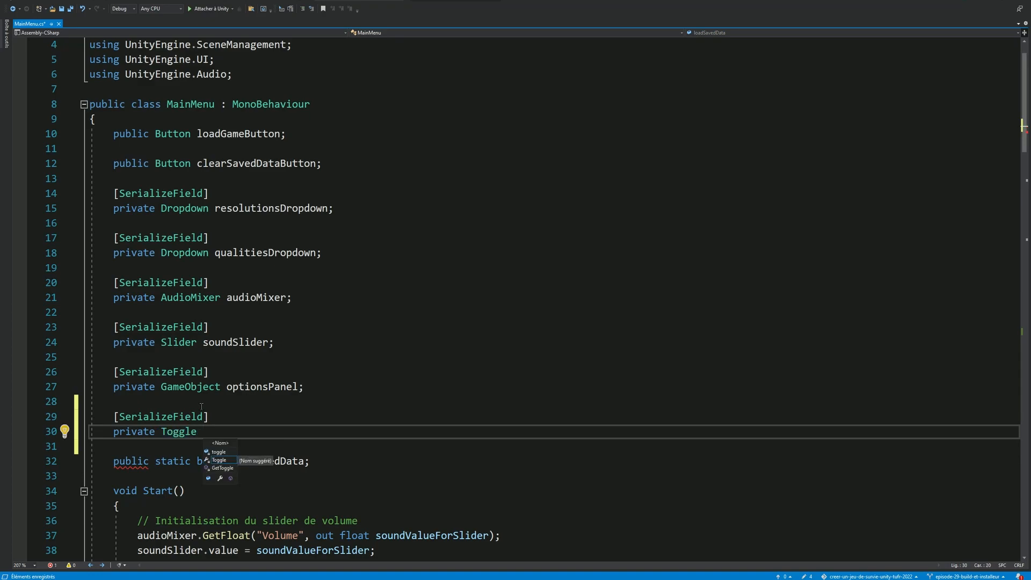
text(fullS)
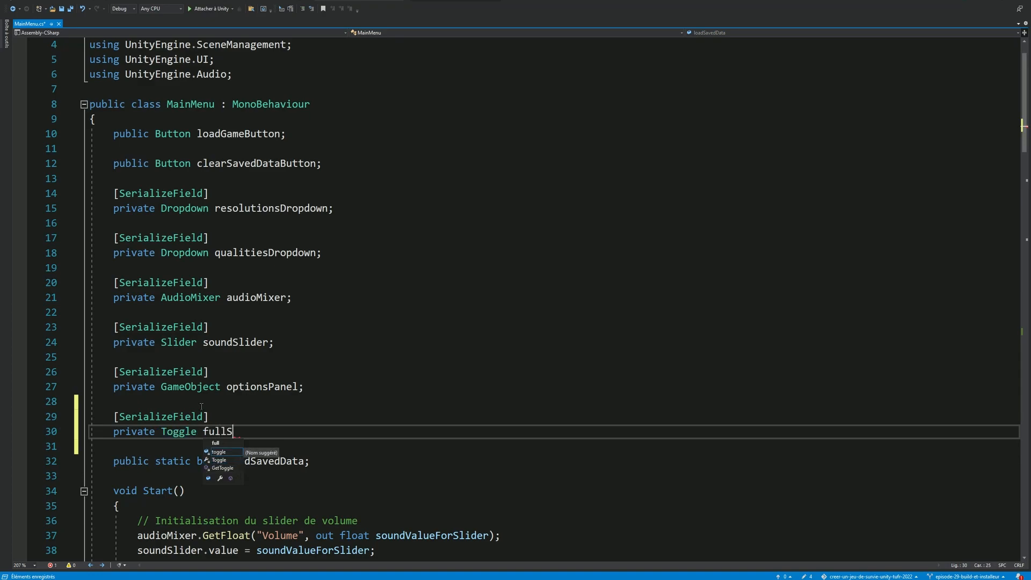
text(creenToggle;)
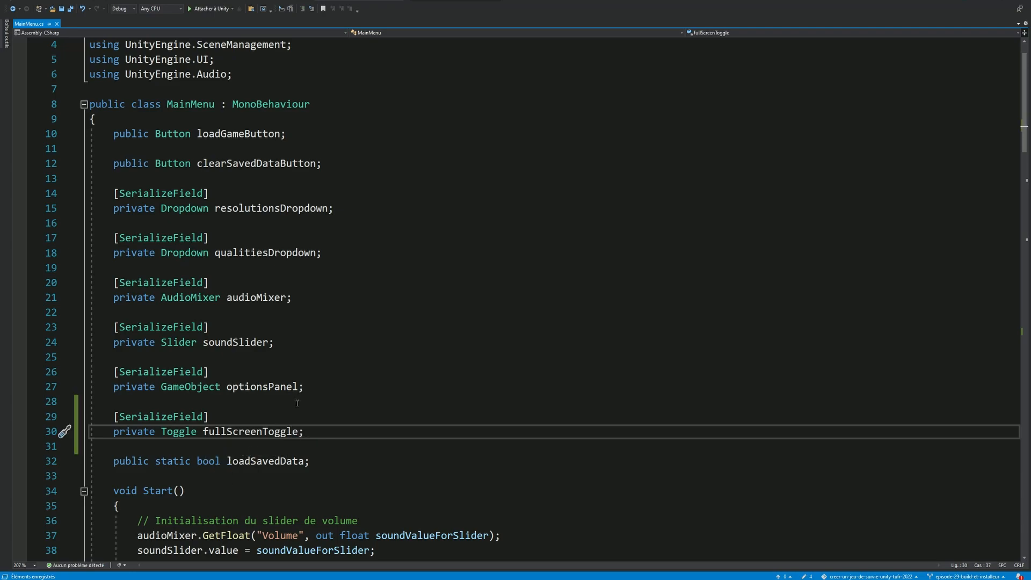
Add the comment "// Init du Toggle Full Screen" at the end of the Start method, below resolutionsDropdown.RefreshShownValue().
scroll(296, 402, down, 5)
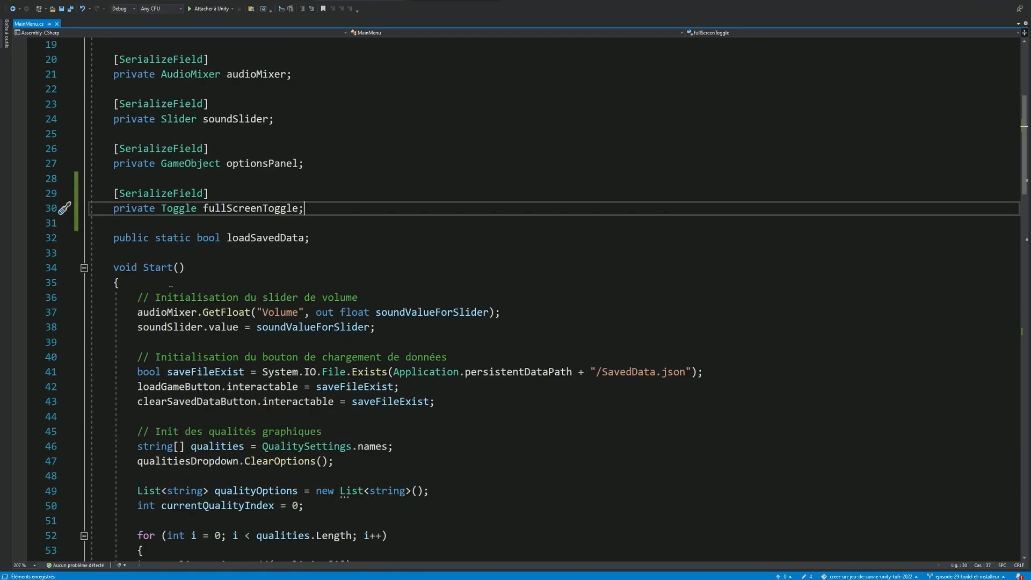
scroll(262, 342, down, 6)
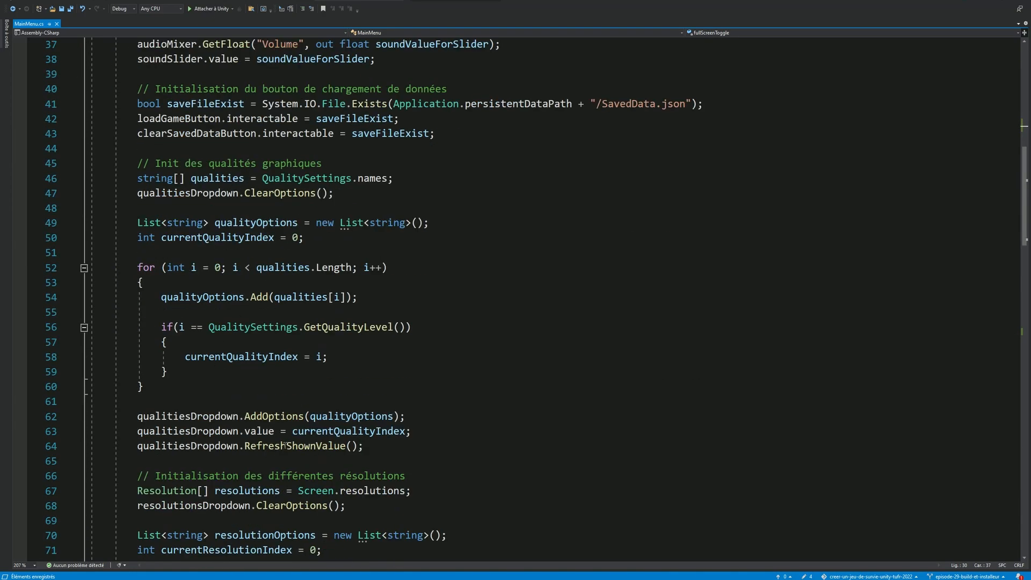
scroll(285, 445, down, 8)
scroll(276, 387, up, 7)
scroll(276, 386, up, 7)
scroll(322, 376, down, 14)
click(399, 416)
key(Return)
key(Return)
text(// Init de)
text( Toggle Full Screen)
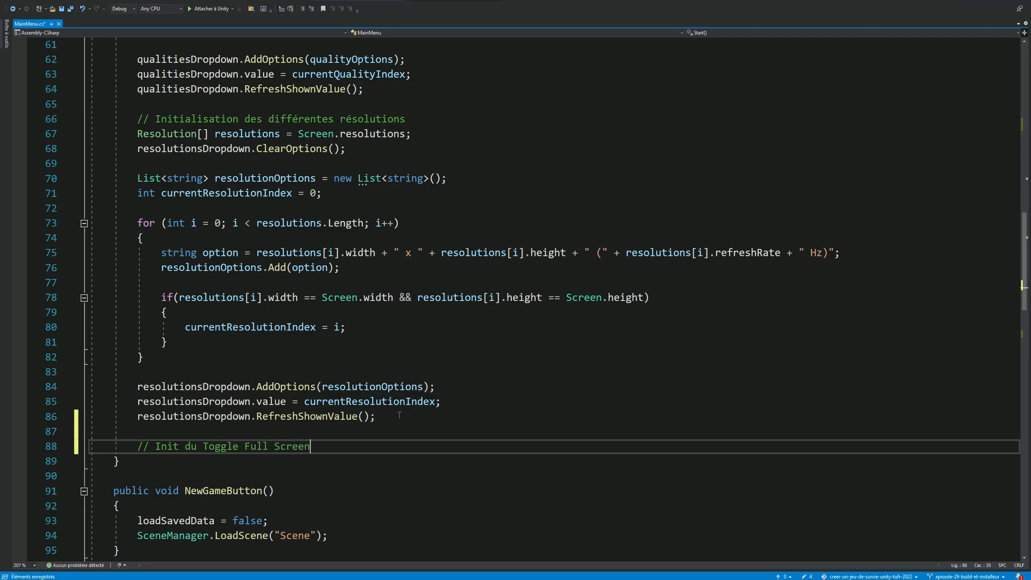
Under the new comment, write fullScreenToggle.isOn = Screen.fullScreen; and save the script.
key(Return)
text(togg)
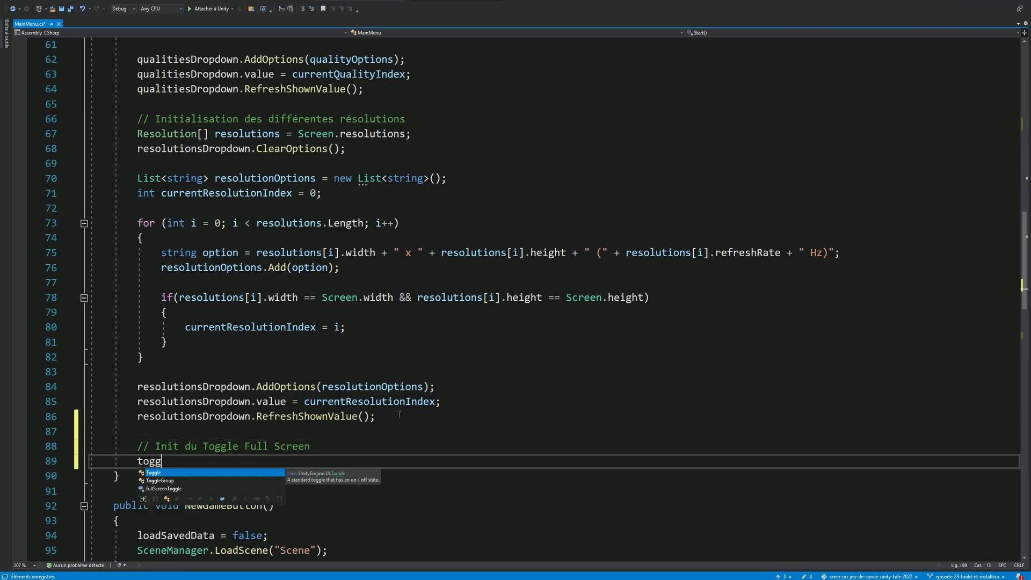
key(Tab)
text(= )
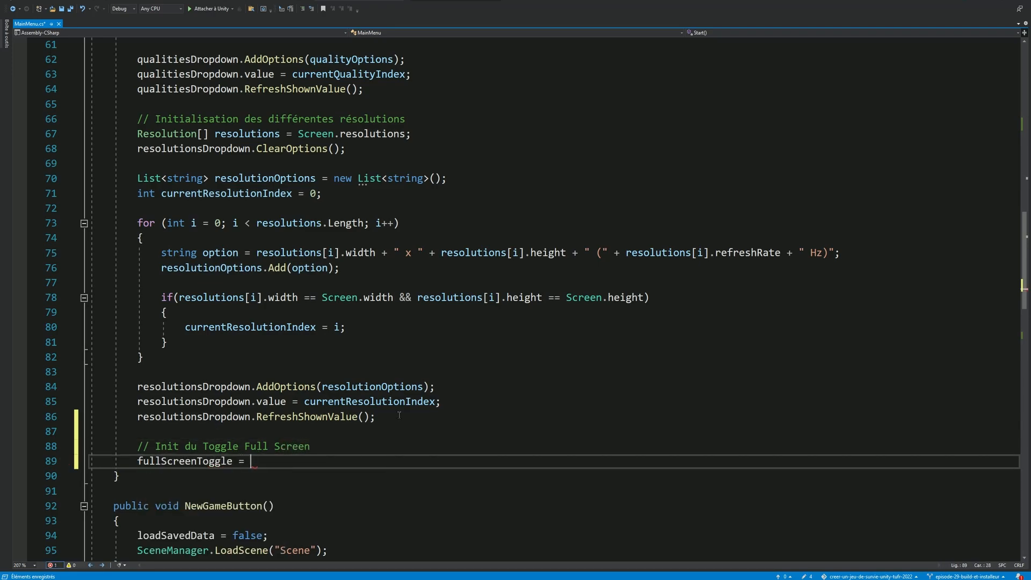
text(Screen)
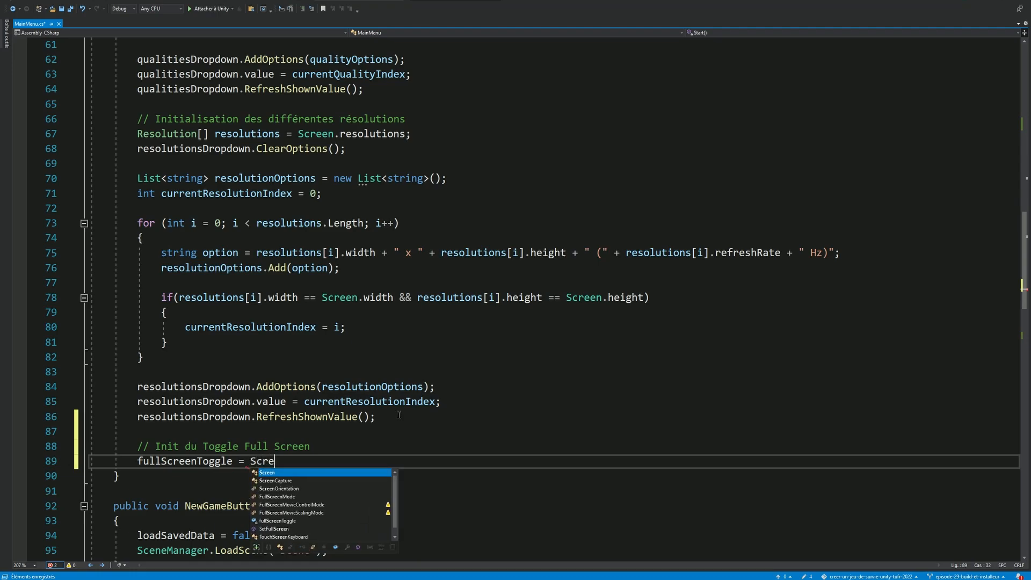
text(.fullScreen;)
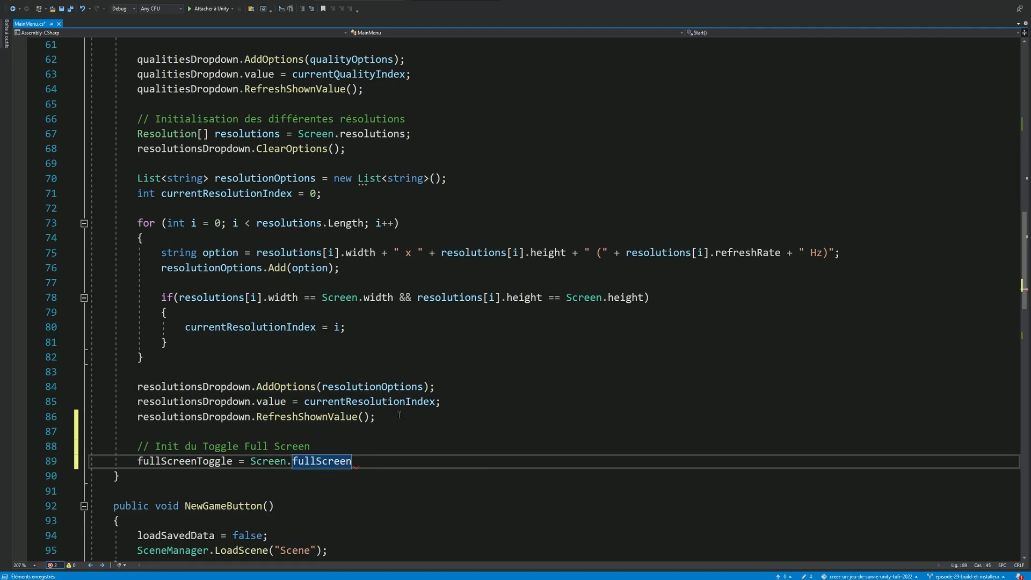
click(233, 461)
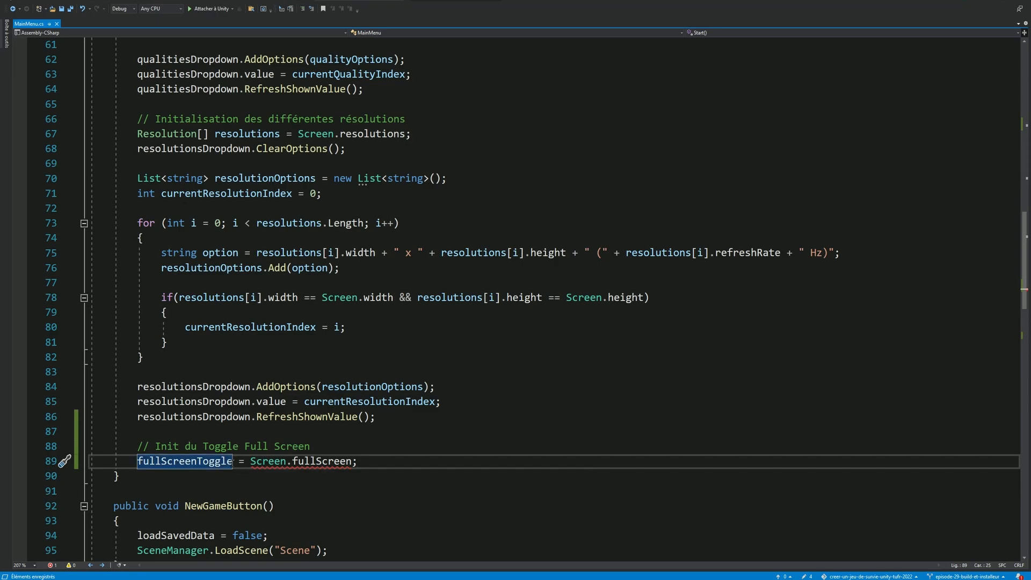
text(.)
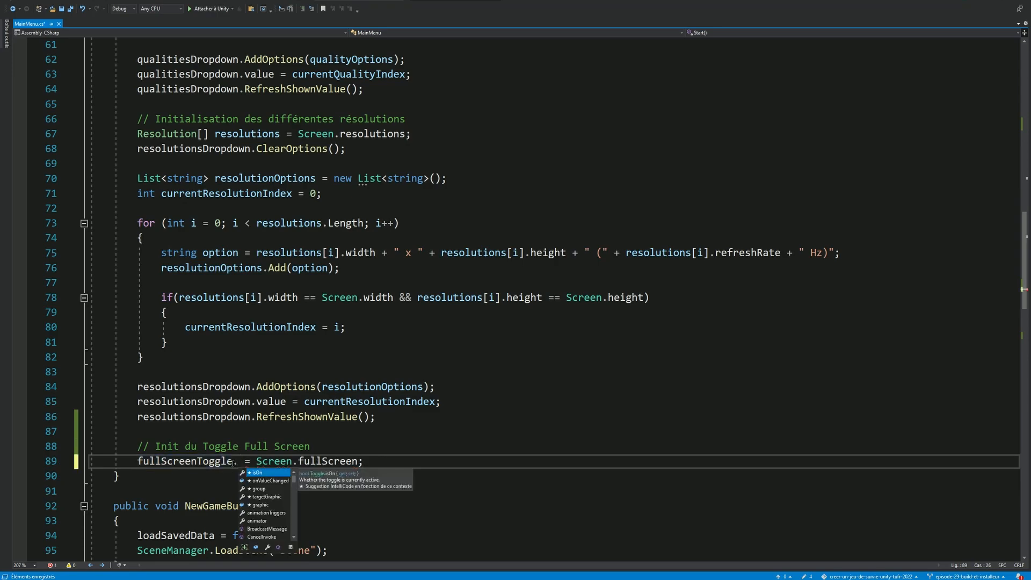
key(Tab)
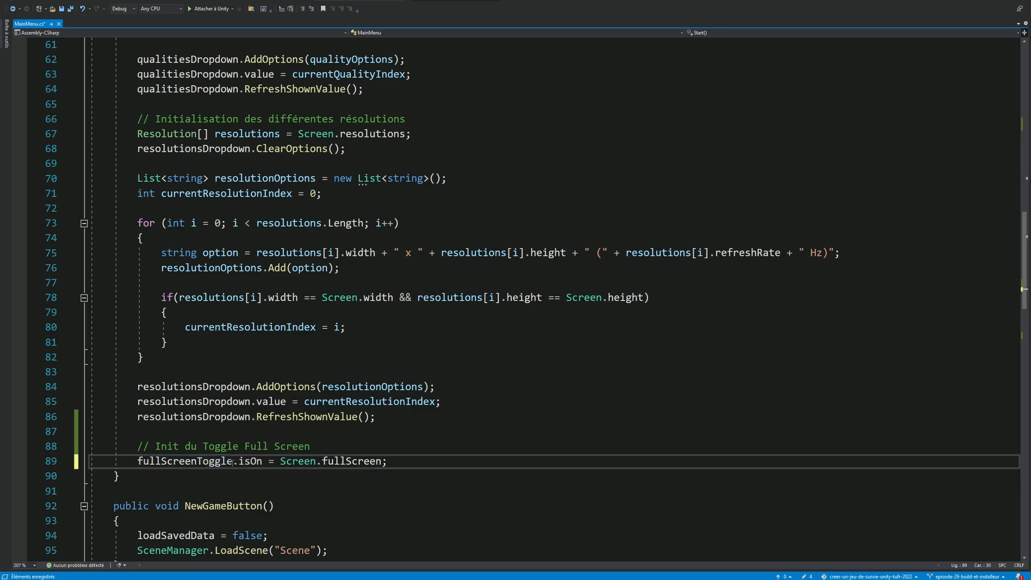
scroll(400, 415, down, 7)
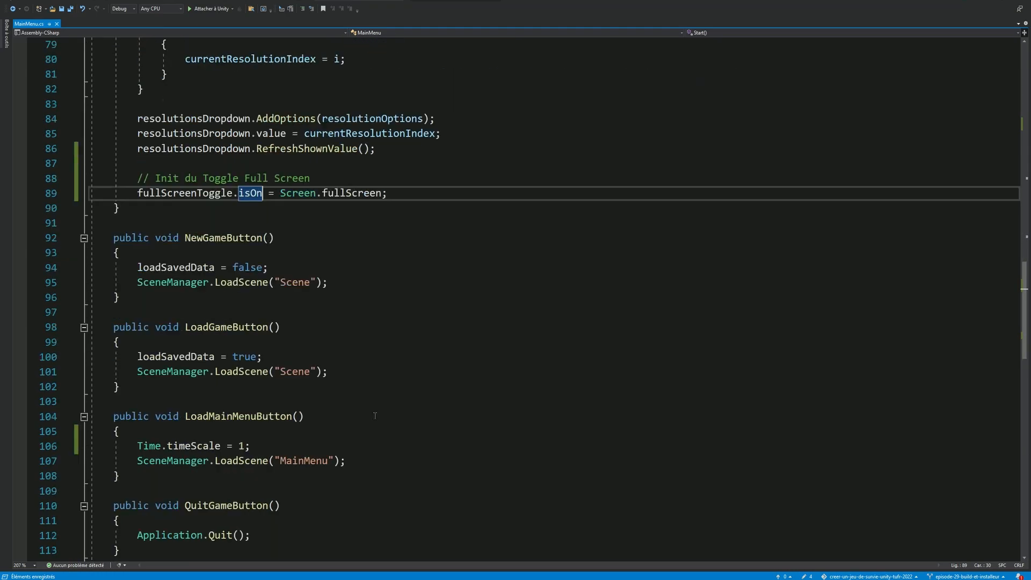
scroll(392, 409, up, 13)
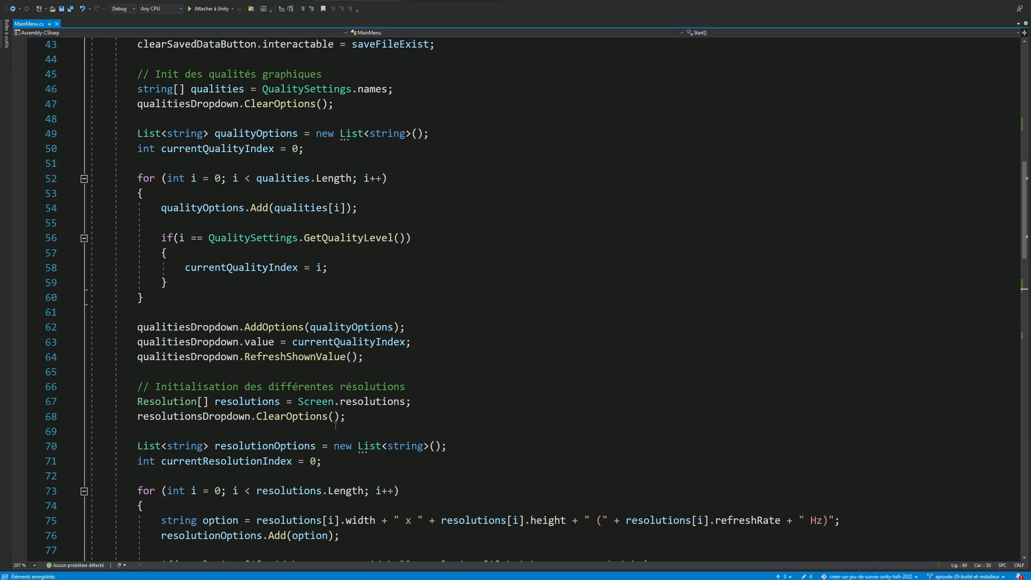
Switch to Unity, assign the OptionsPanel's FullScreenToggle to Full Screen Toggle in MenuPanel's Main Menu script, and save the MainMenu scene.
key(alt+Tab)
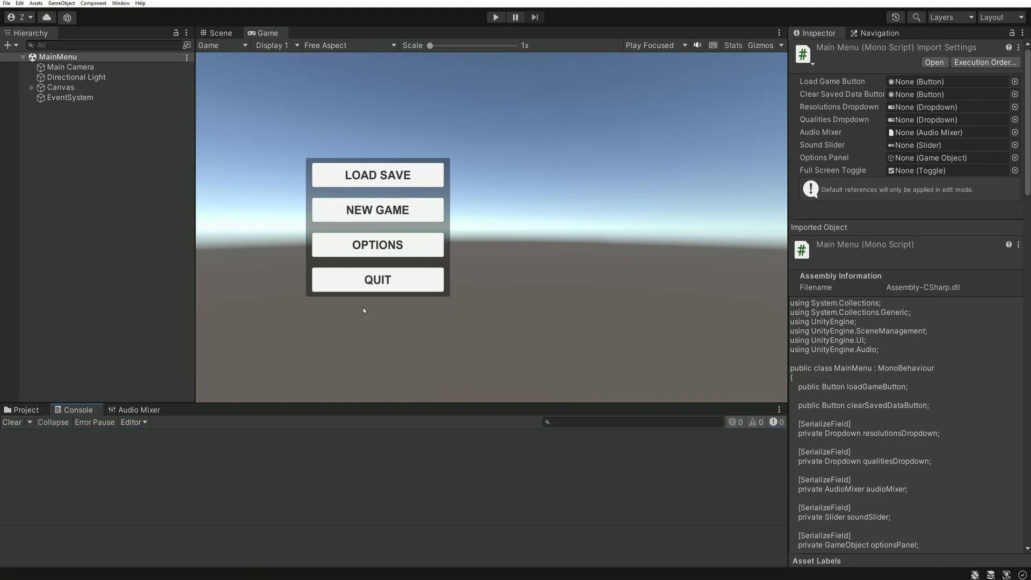
click(60, 88)
click(32, 88)
click(59, 98)
scroll(853, 386, down, 1)
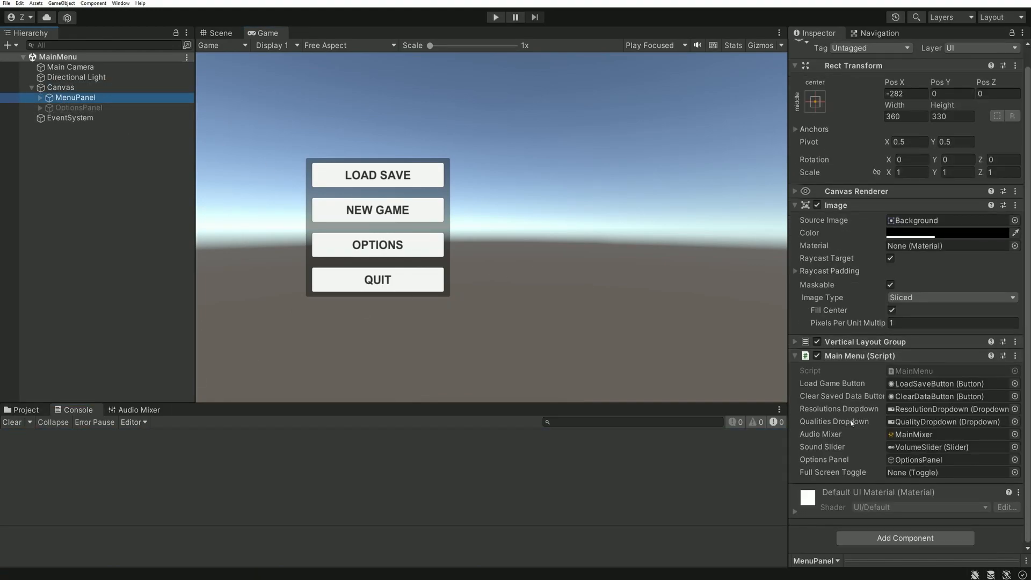
click(891, 476)
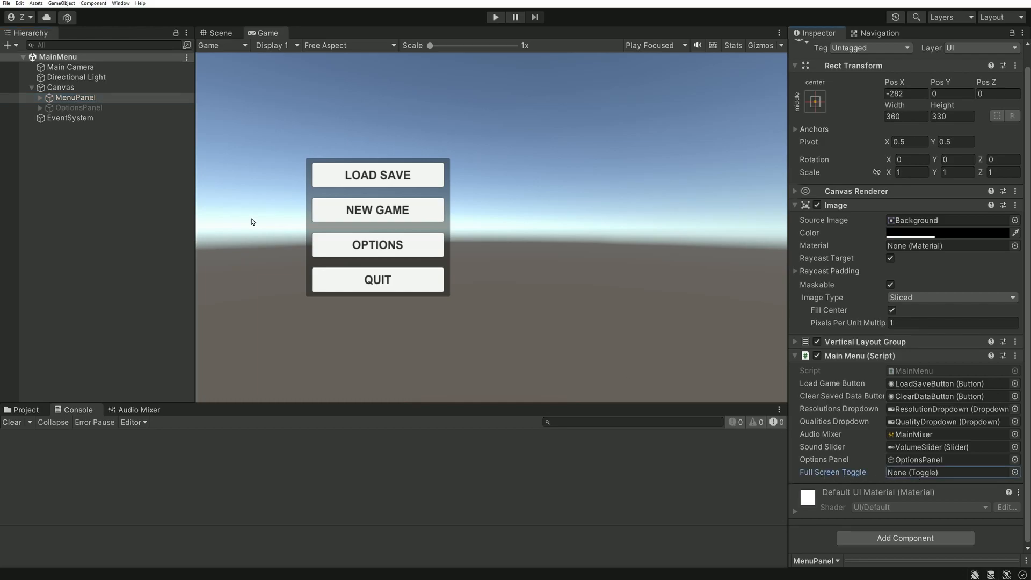
click(41, 108)
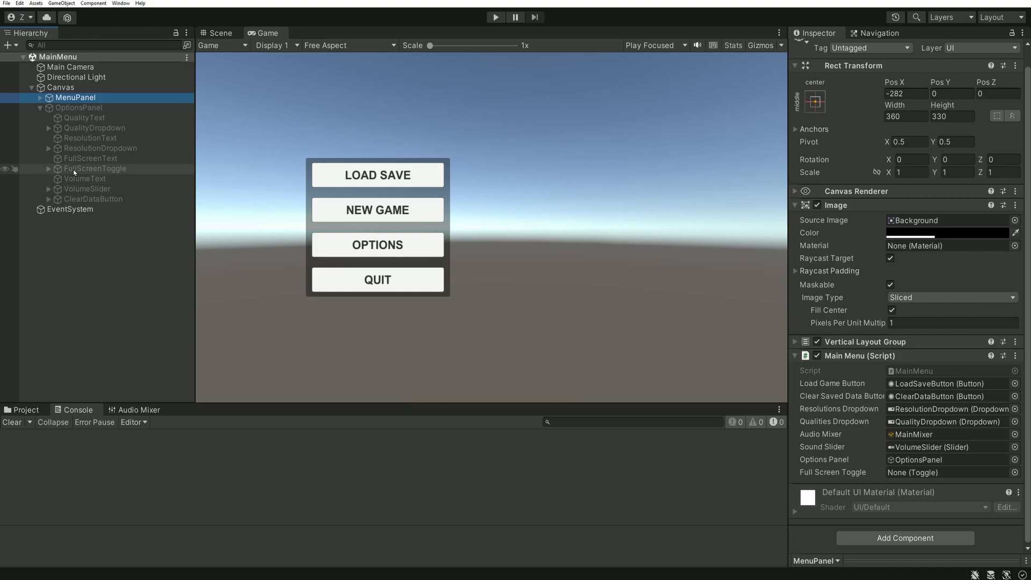
drag(76, 169, 912, 481)
key(ctrl+s)
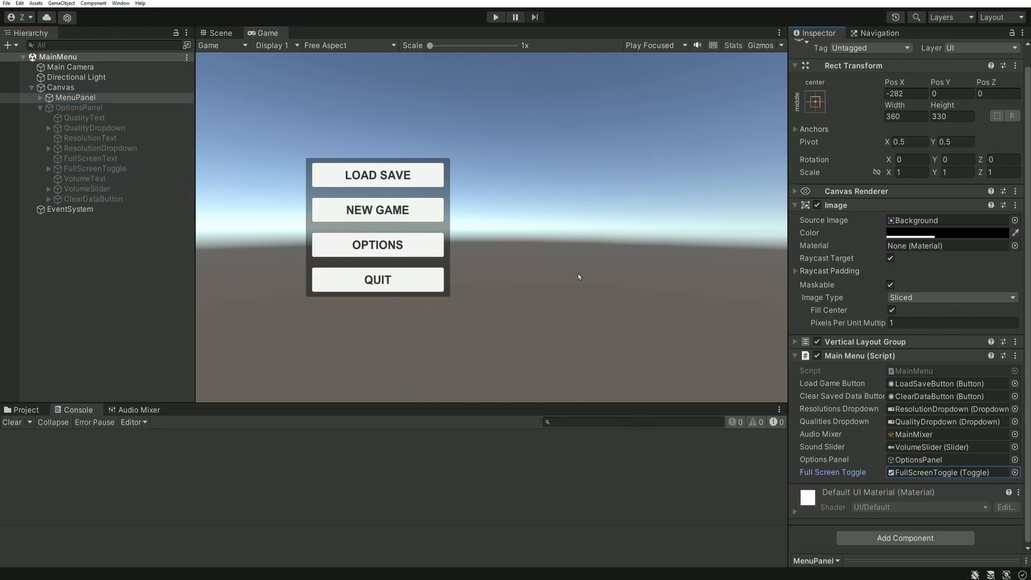
Clear the project asset search and open the scene named Scene from the Scenes folder.
click(22, 411)
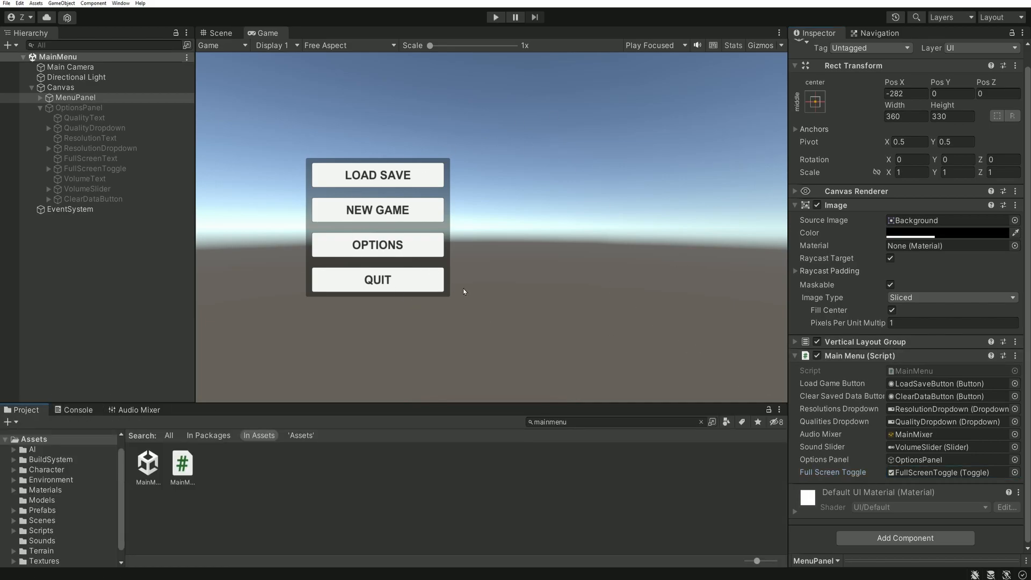
click(573, 422)
key(BackSpace)
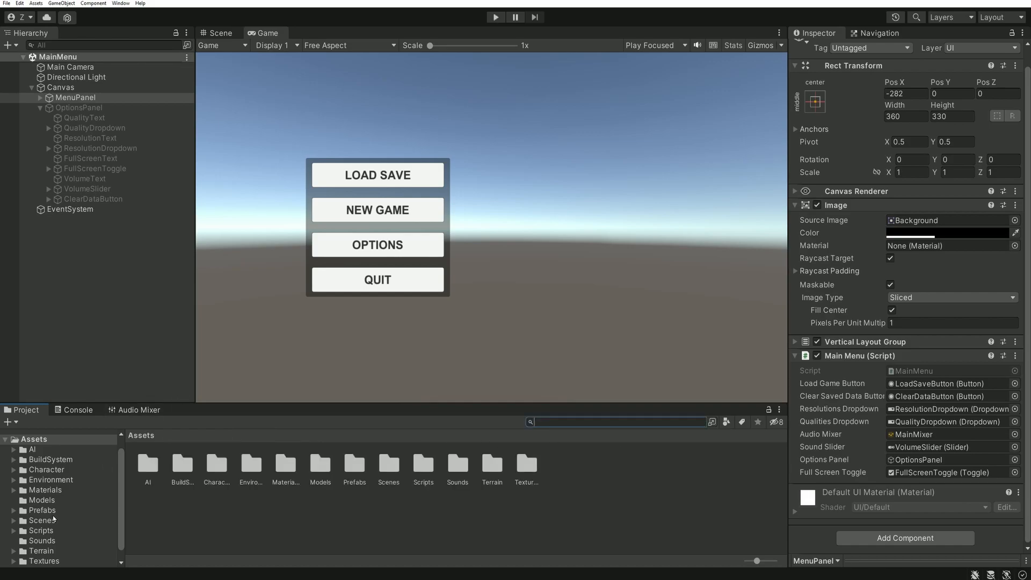
click(42, 520)
double_click(217, 464)
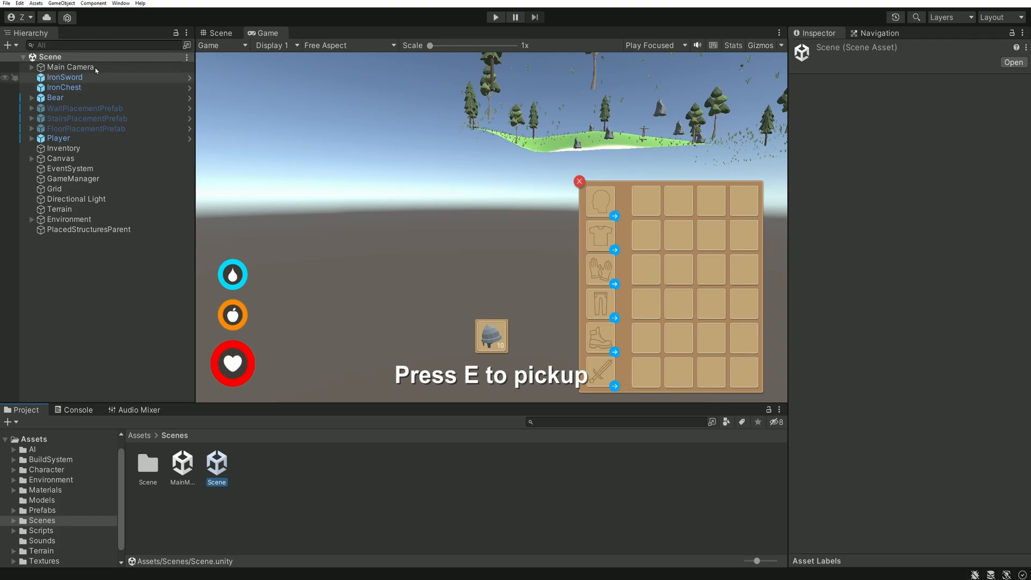
Assign FullScreenToggle to the Full Screen Toggle reference of the MenuPanel's Main Menu script in the game scene.
click(32, 158)
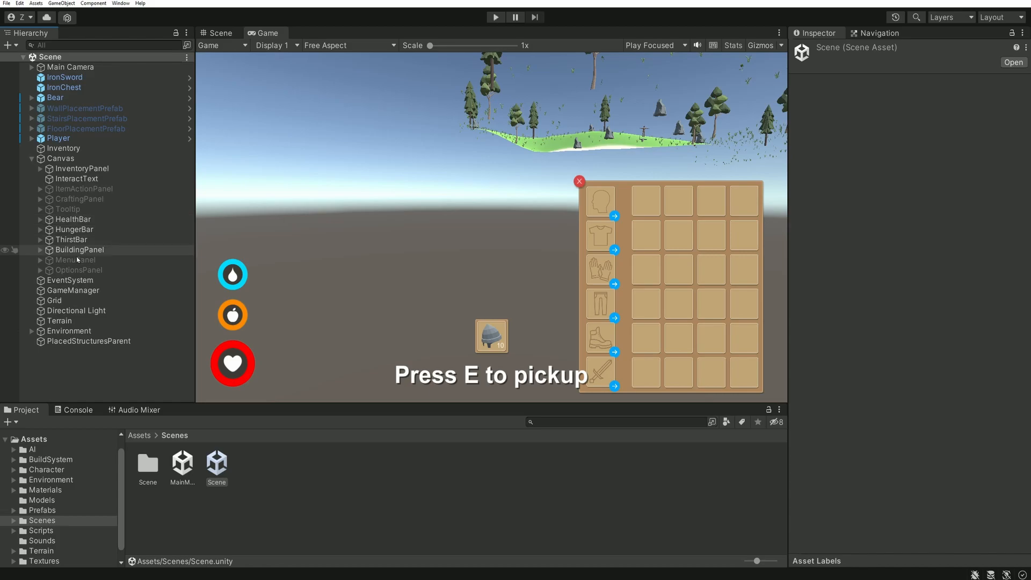
click(77, 259)
click(832, 490)
click(1021, 489)
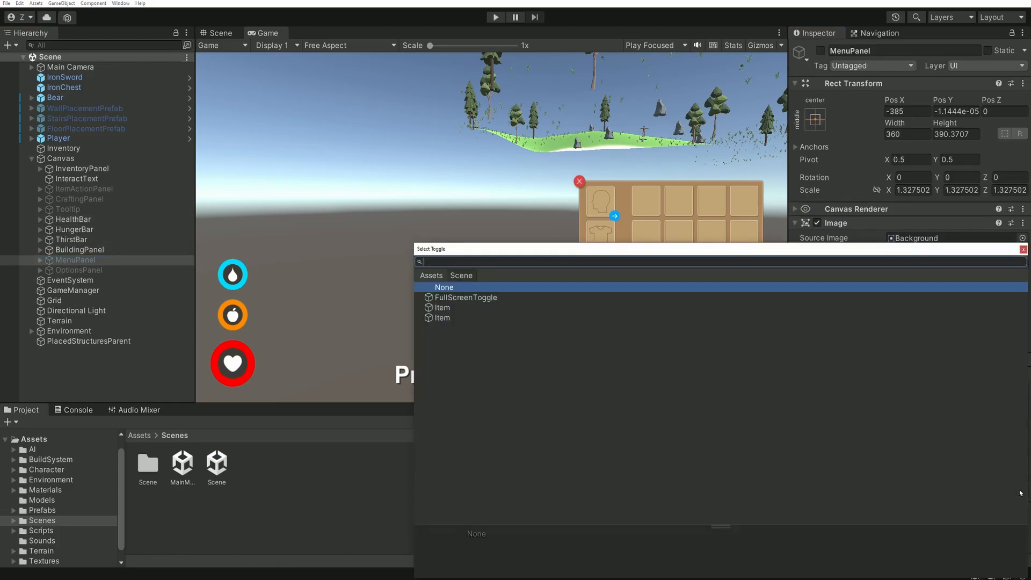
double_click(466, 297)
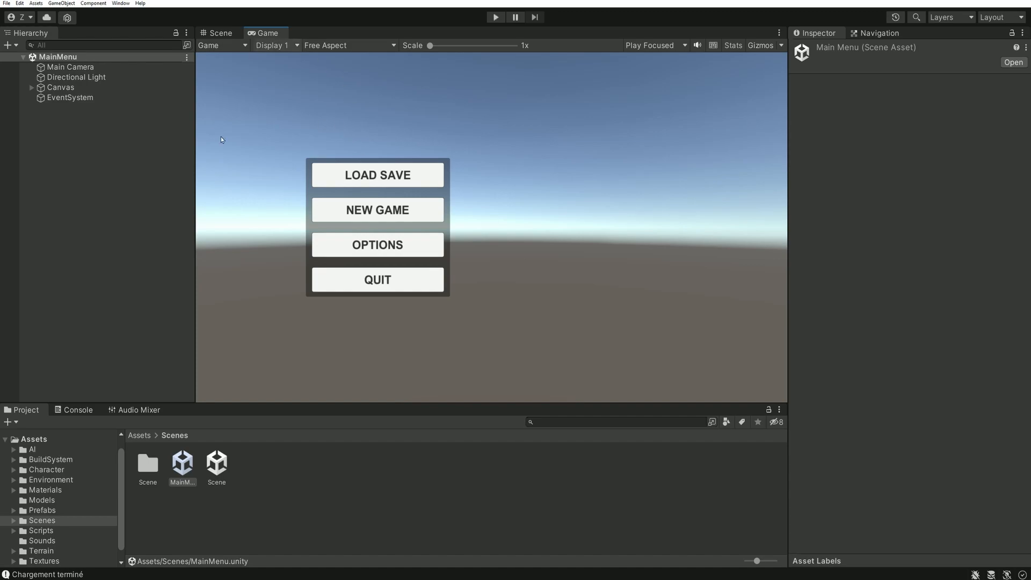
Open the Build Settings and bring up the Player settings from there.
click(7, 3)
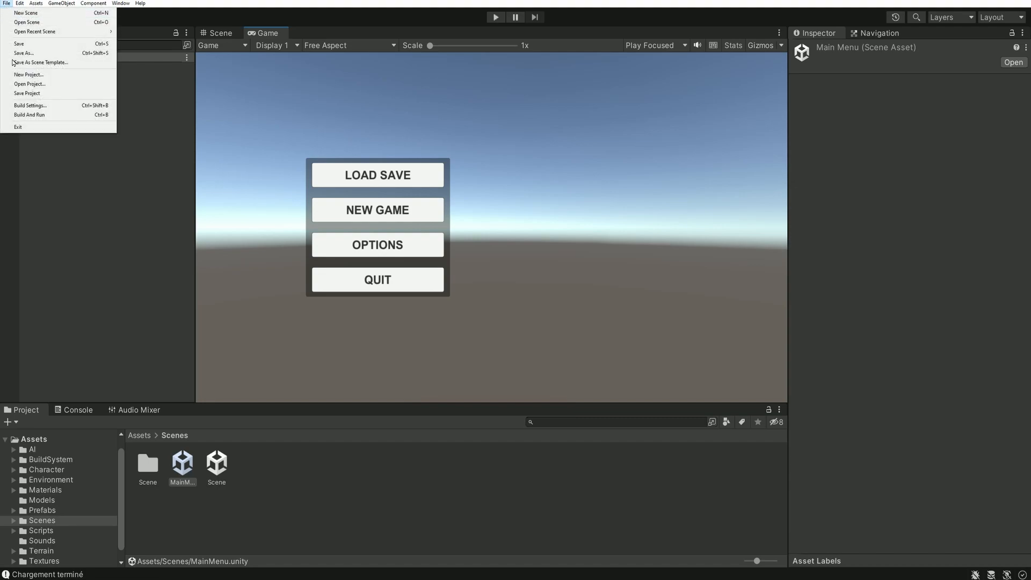
click(26, 105)
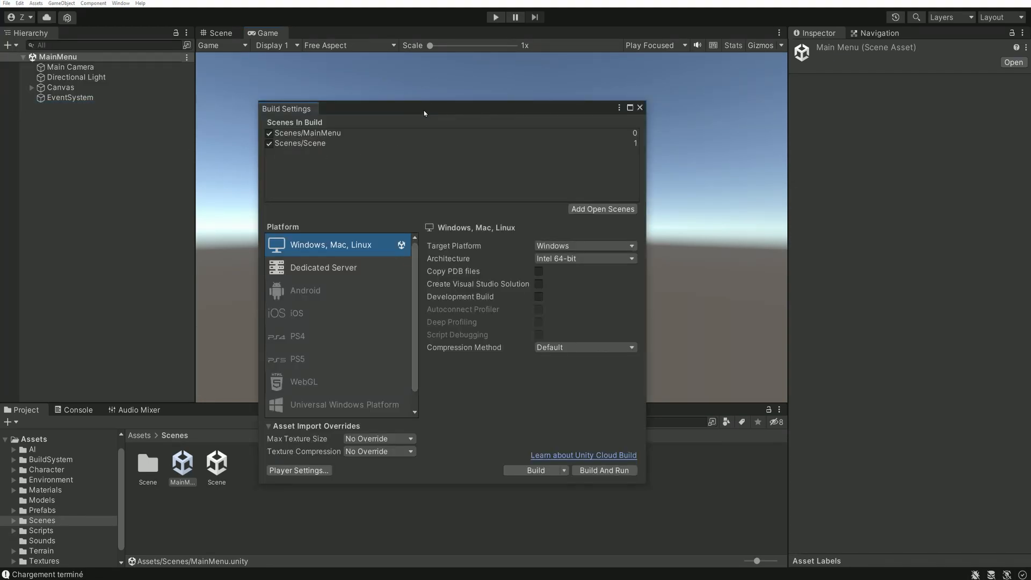
drag(424, 113, 437, 112)
click(312, 470)
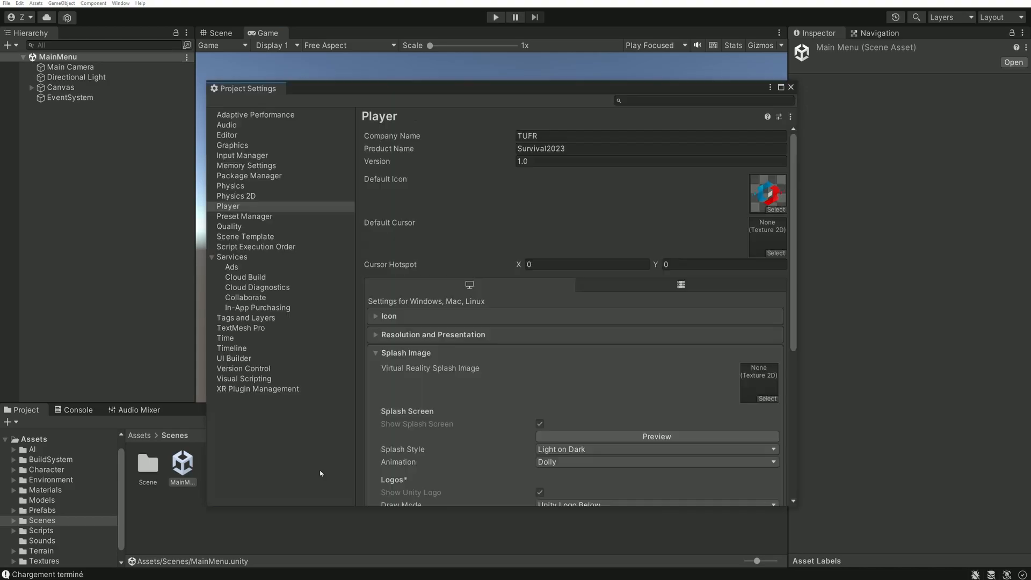
Inspect the game's Version field in the Player settings and close the Project Settings.
click(514, 162)
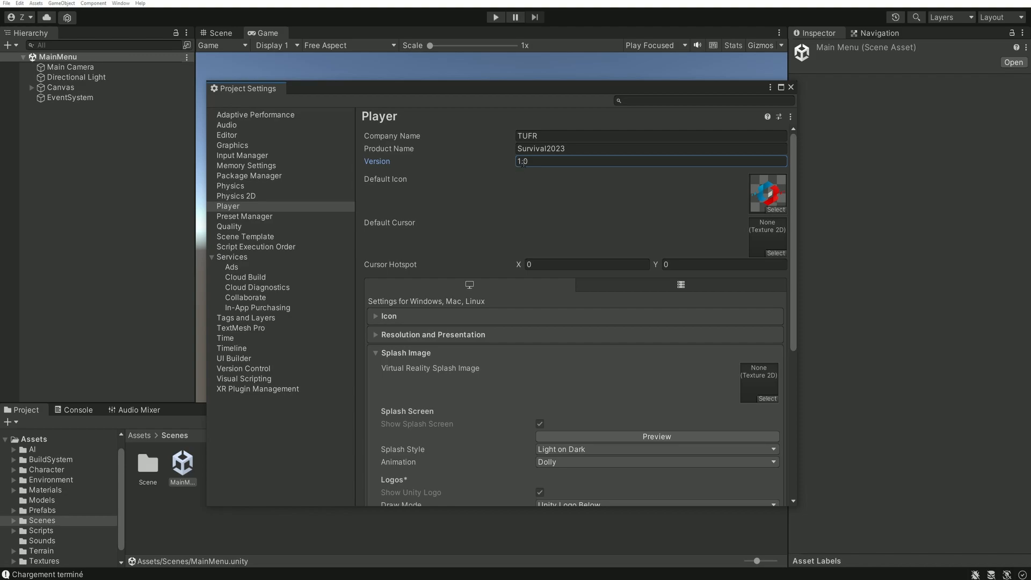
click(538, 161)
click(537, 160)
drag(521, 161, 511, 160)
double_click(526, 163)
double_click(532, 161)
click(548, 160)
click(790, 88)
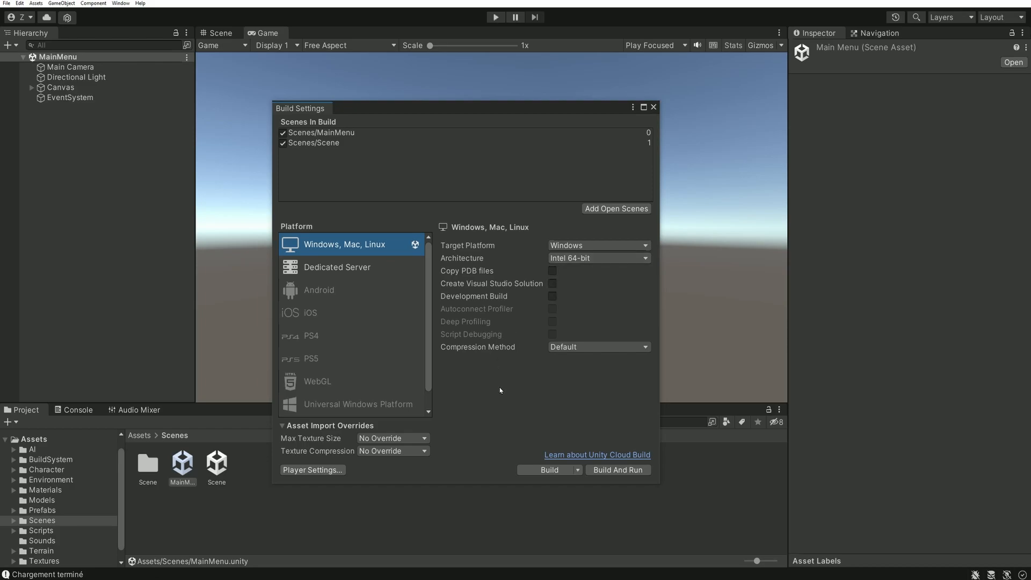
Build and run the game using the project's Build folder as the output location, and minimize the launched game window.
click(612, 470)
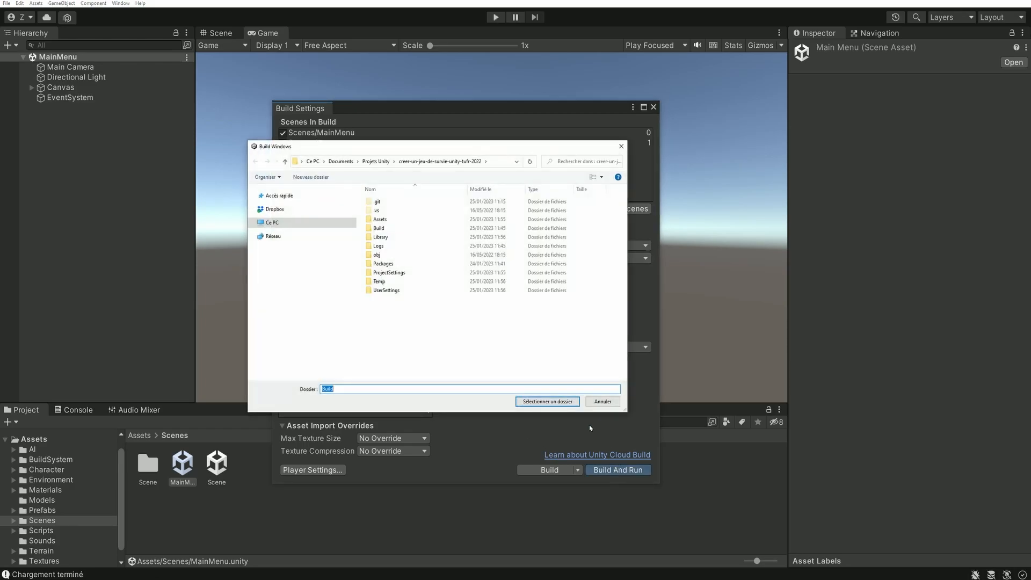
click(542, 402)
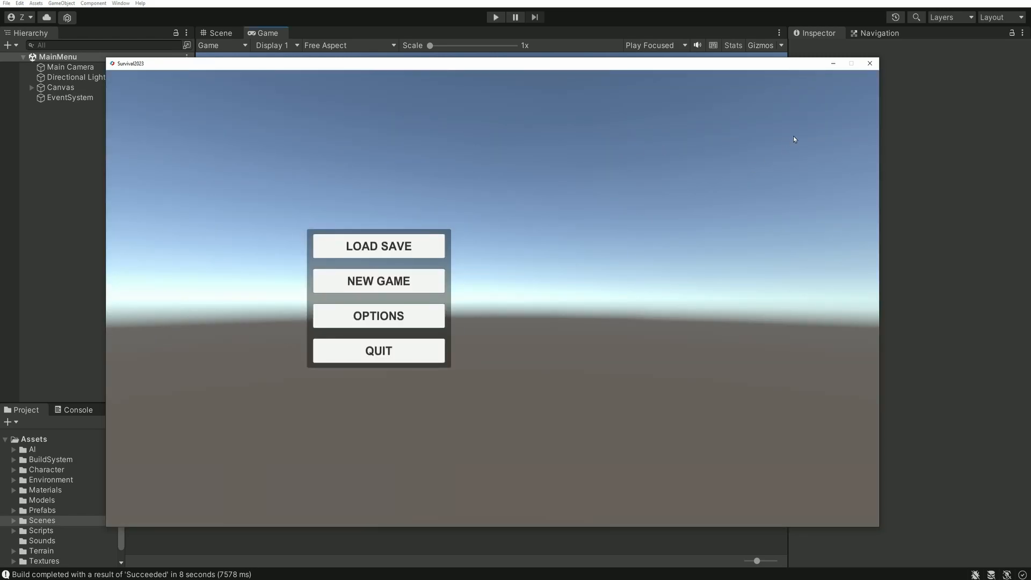
click(834, 64)
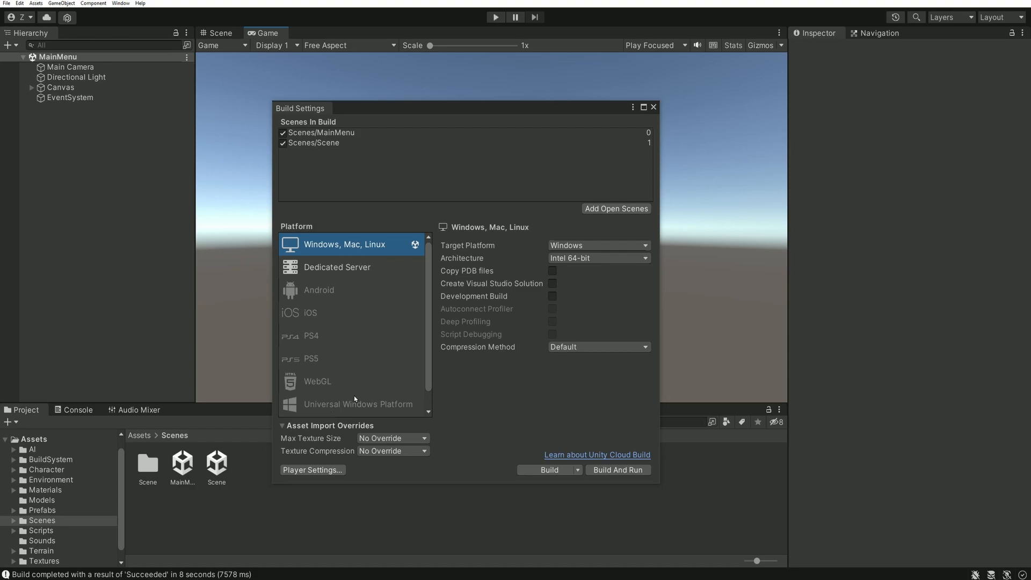
scroll(383, 379, down, 1)
scroll(386, 380, up, 1)
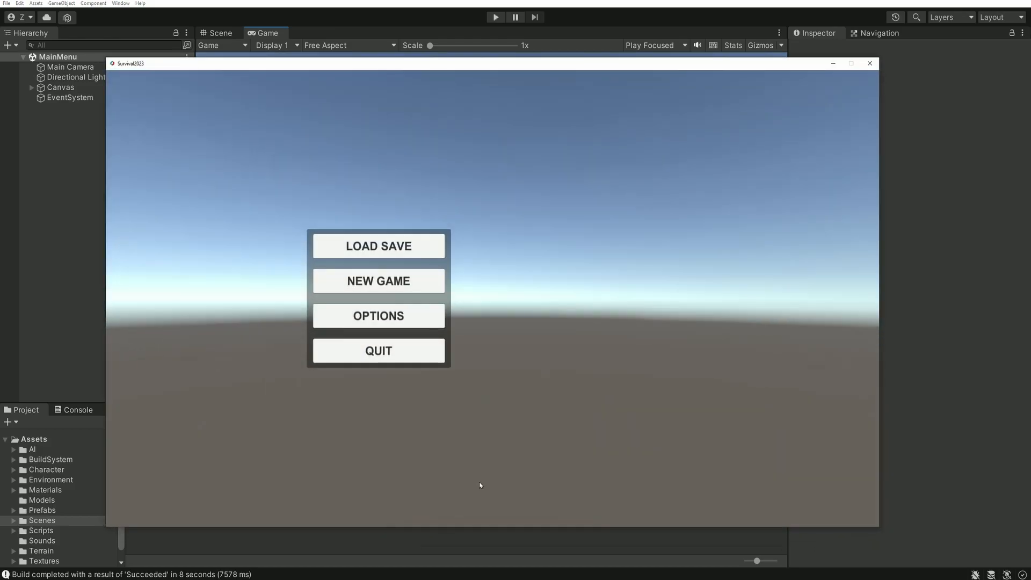
In the built game's options, test the Fullscreen setting by turning it on and off, and clear the saved data.
click(441, 312)
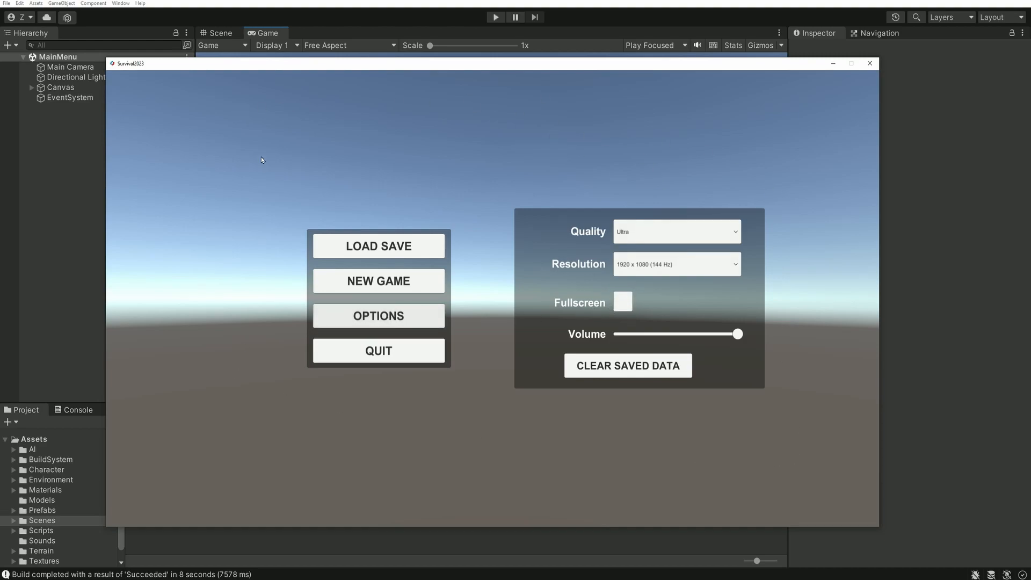
click(627, 306)
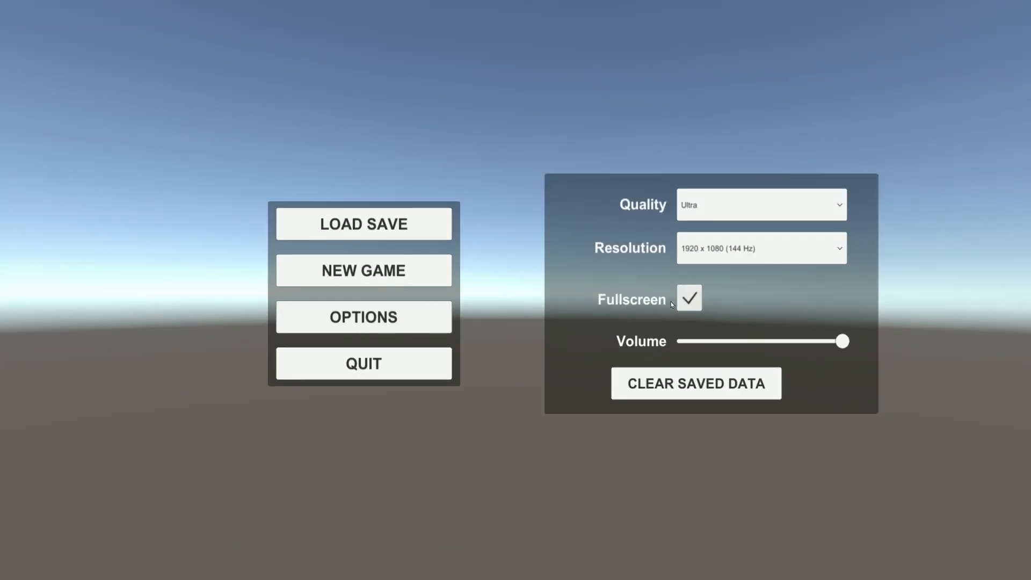
click(699, 304)
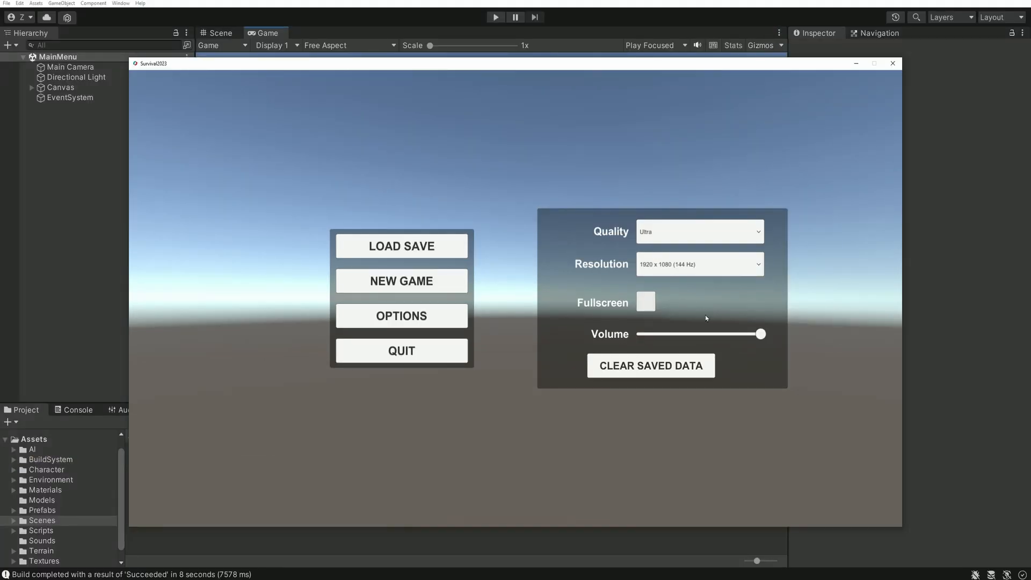
click(626, 375)
Start a new game, run the character across the sand, and save the game from the pause menu.
click(424, 282)
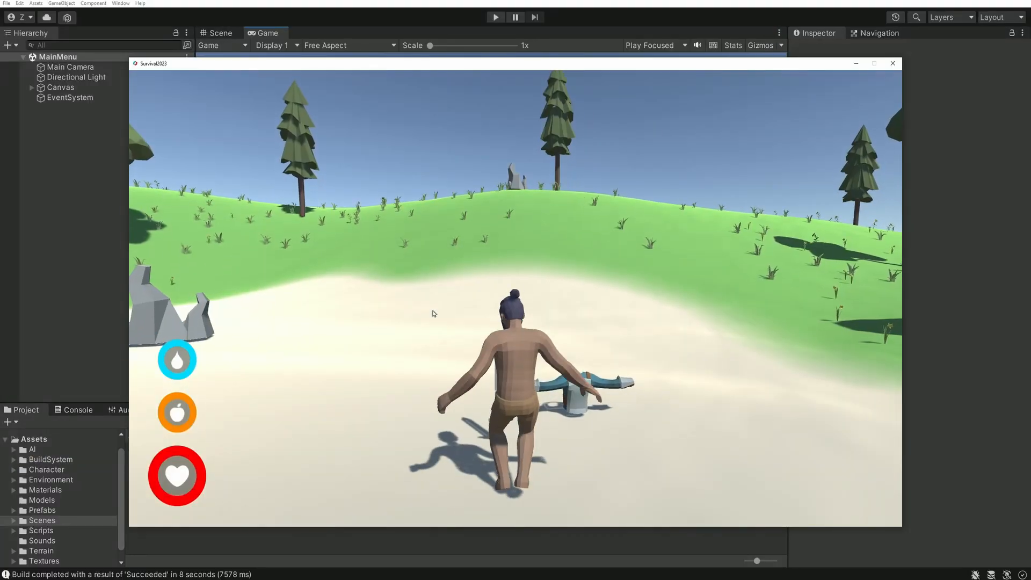
key(w)
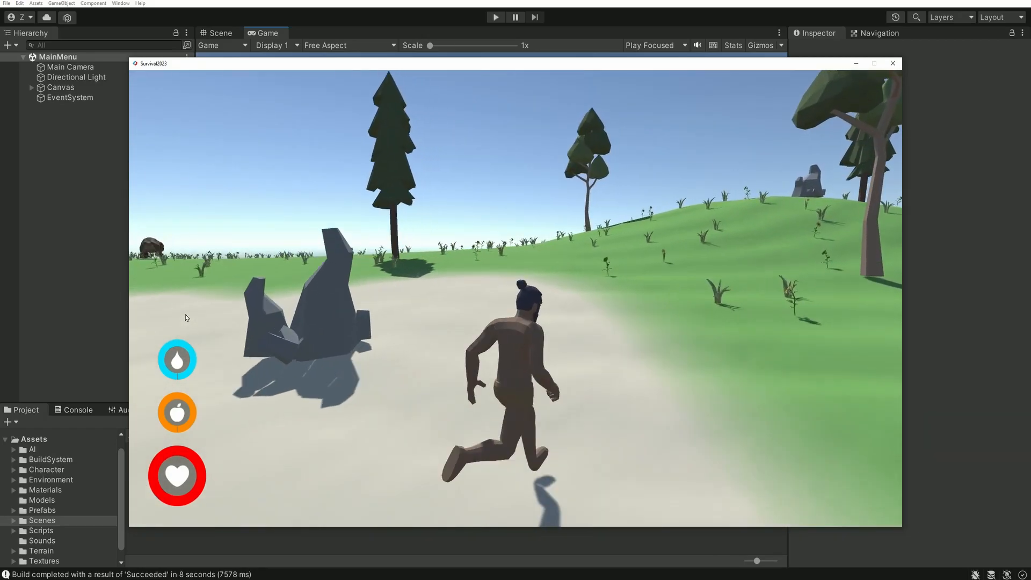
key(Escape)
click(359, 215)
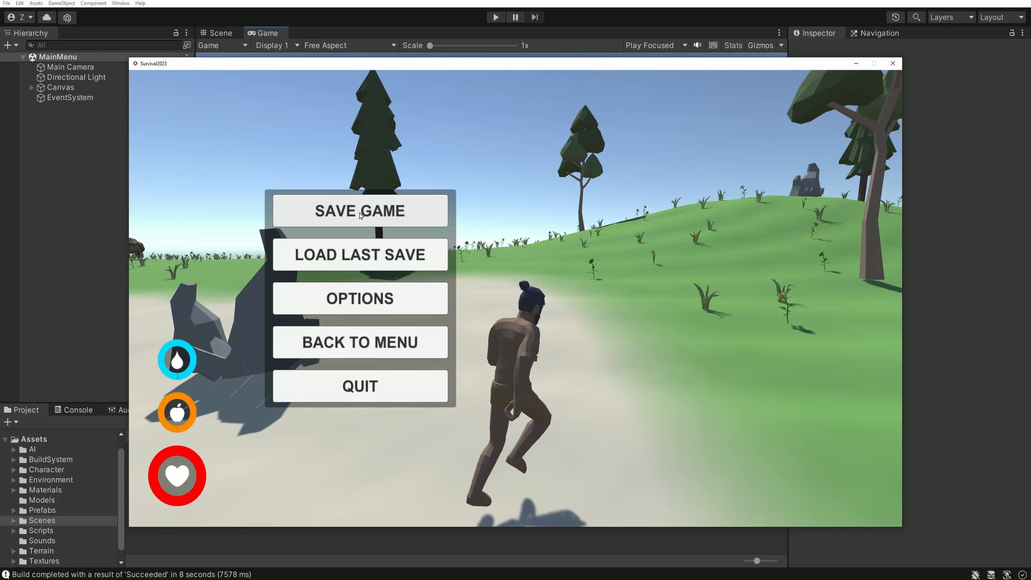
Return to the main menu, load the save, and run the character around the terrain to test movement.
click(359, 344)
click(402, 247)
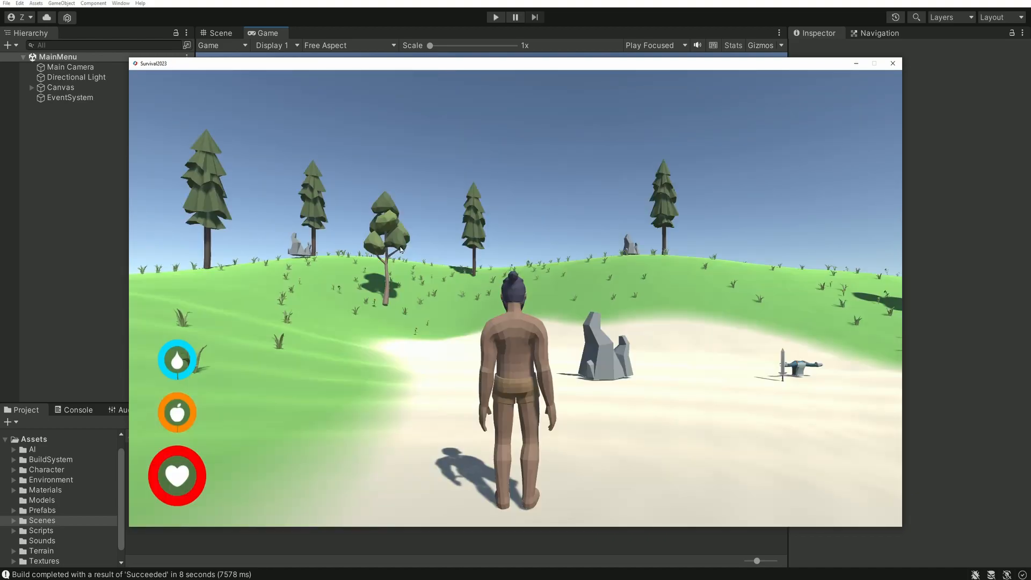
key(w)
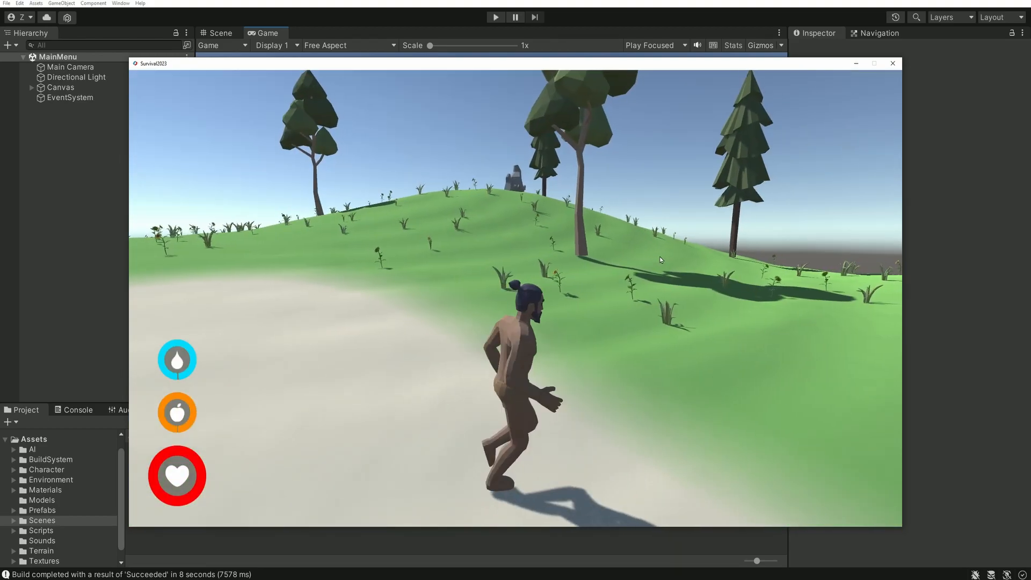
key(a)
key(s)
key(d)
key(w)
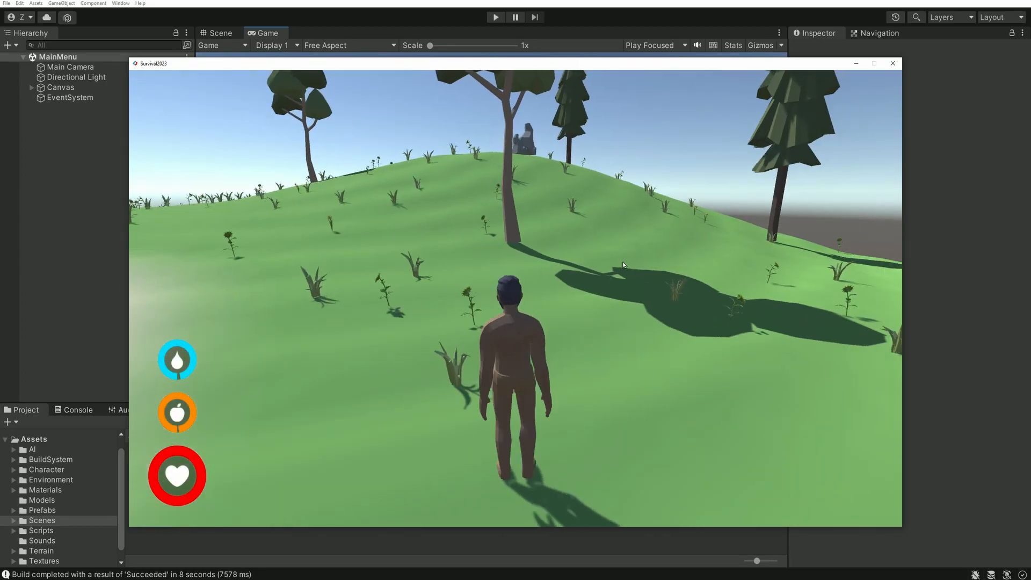
key(d)
Pause the game, load the last save, and resume playing.
key(Escape)
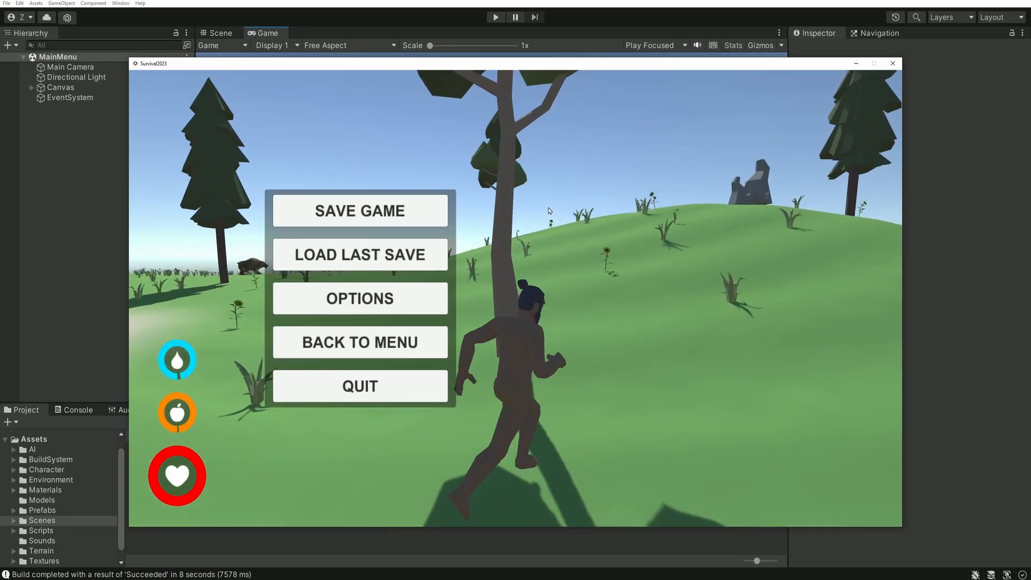
click(368, 262)
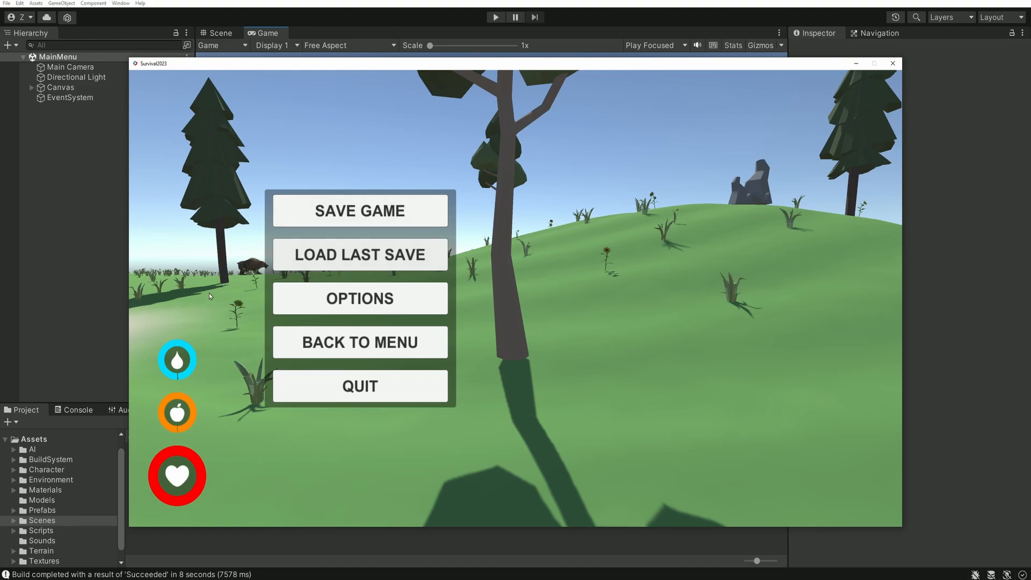
key(Escape)
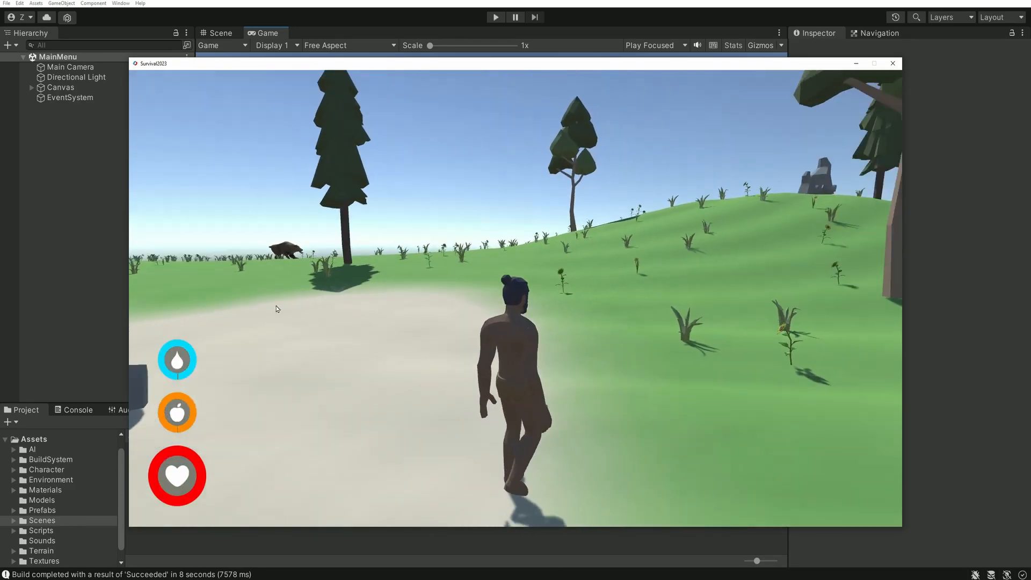
Run the character around the reloaded world and quit the game from its pause menu.
key(w)
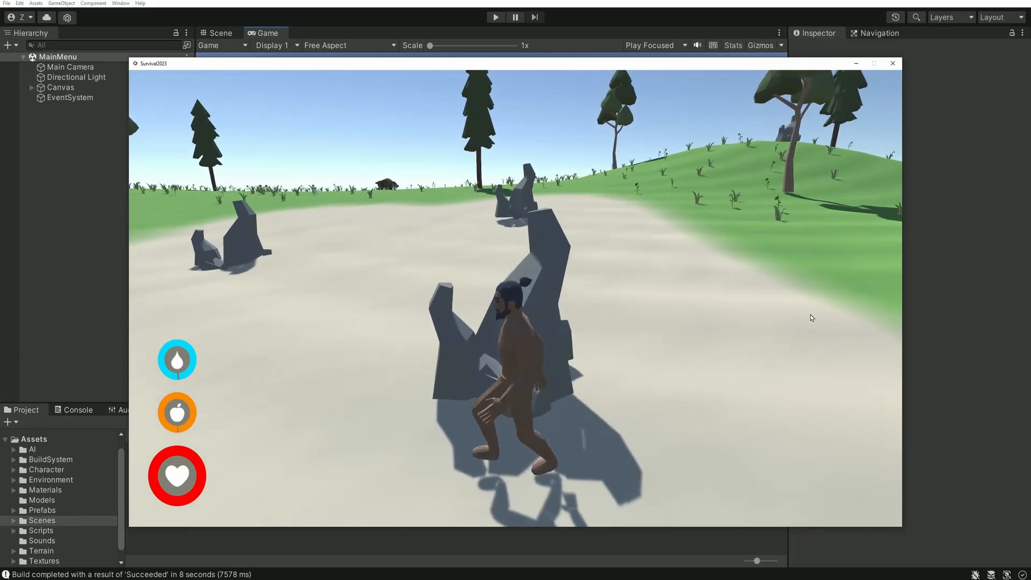
key(w)
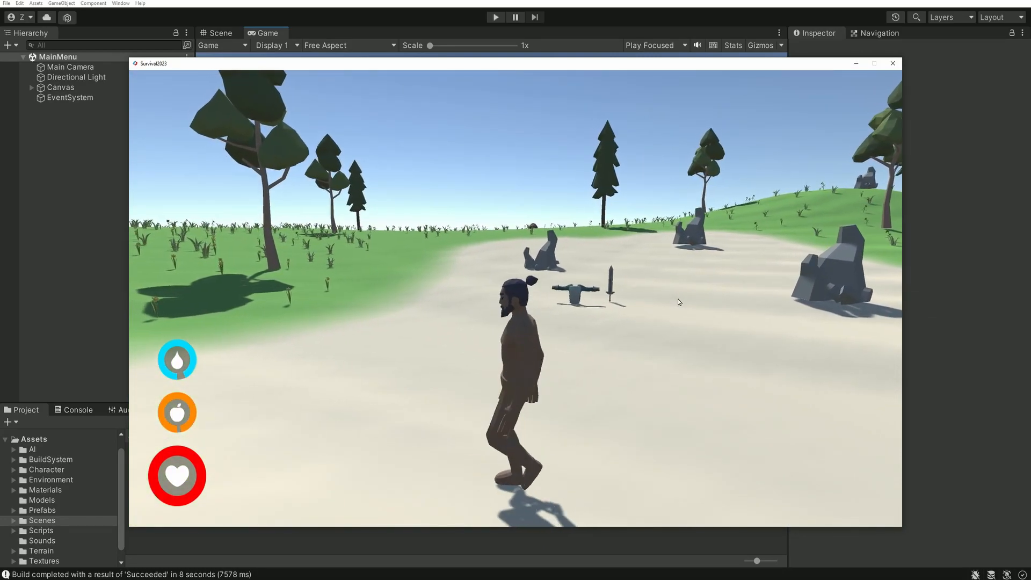
key(Escape)
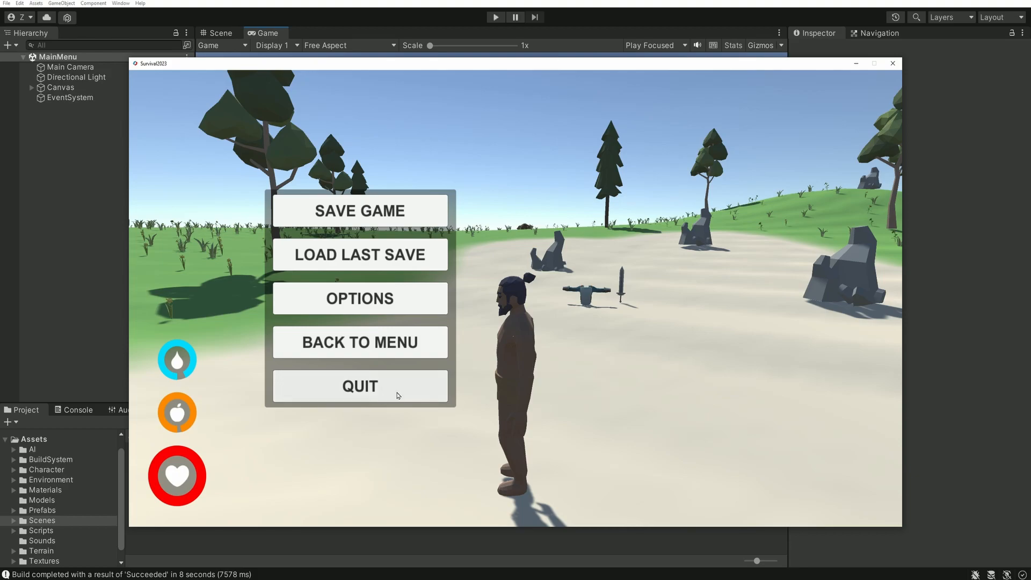
click(378, 386)
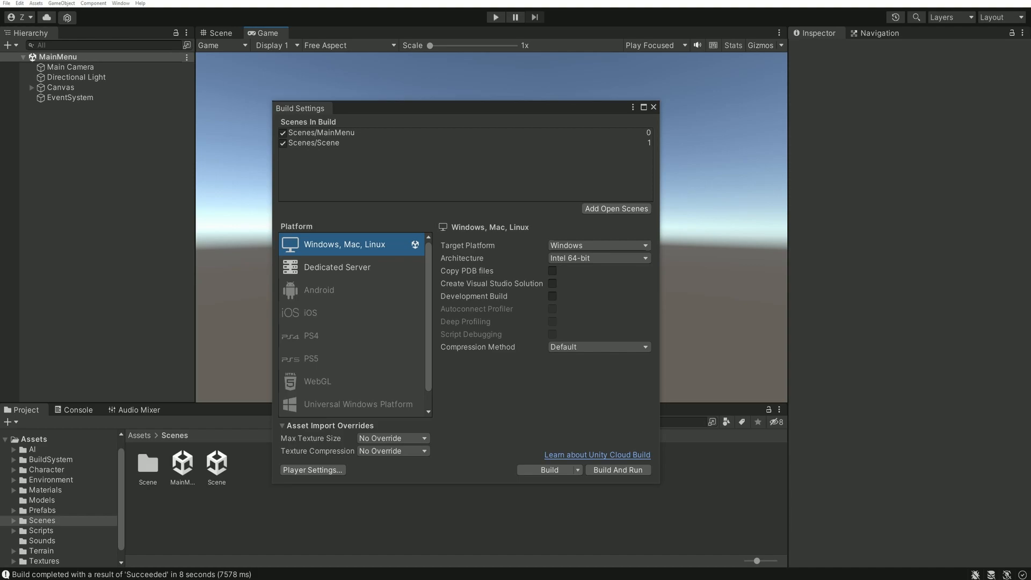
Switch to a maximized Chrome window, search Google for "inno setup", and open the jrsoftware.org result.
drag(1030, 137, 711, 148)
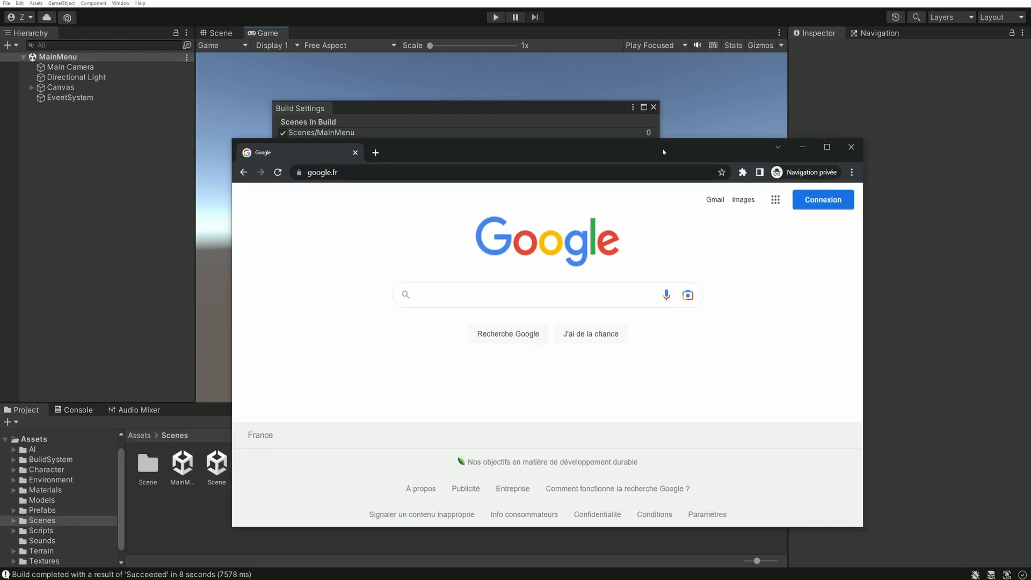
double_click(662, 152)
click(497, 256)
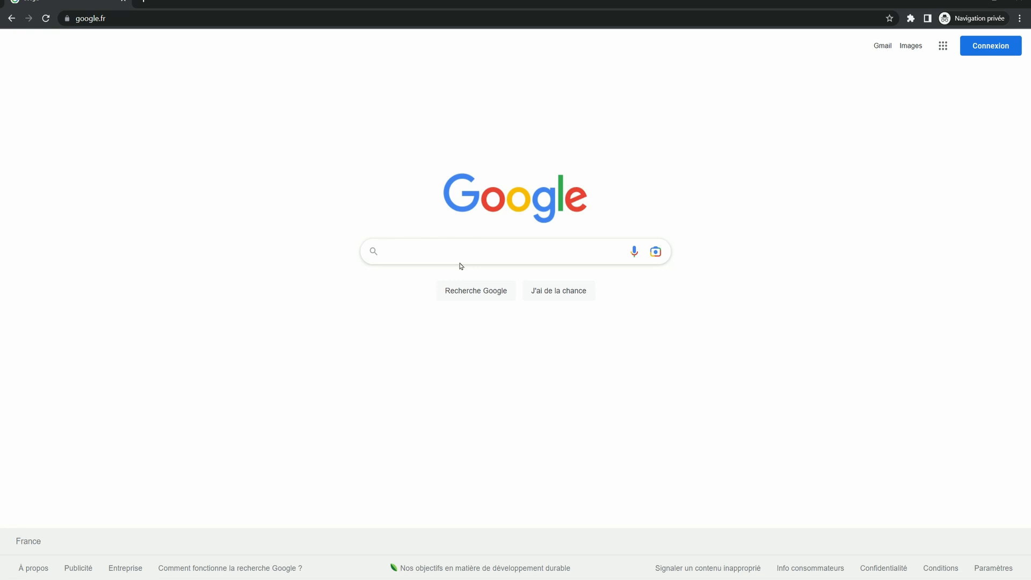
text(inno setup)
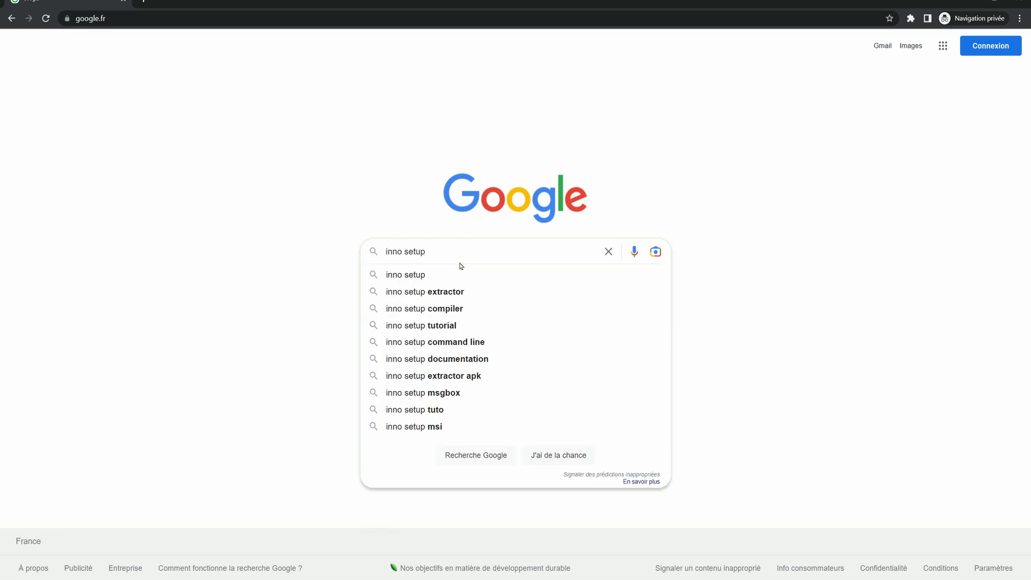
key(Return)
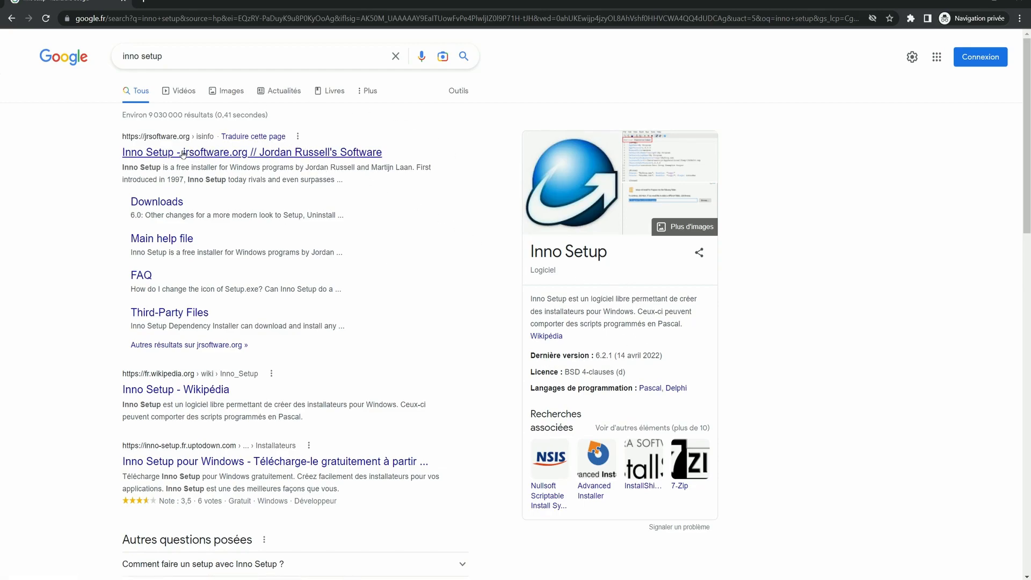
click(144, 156)
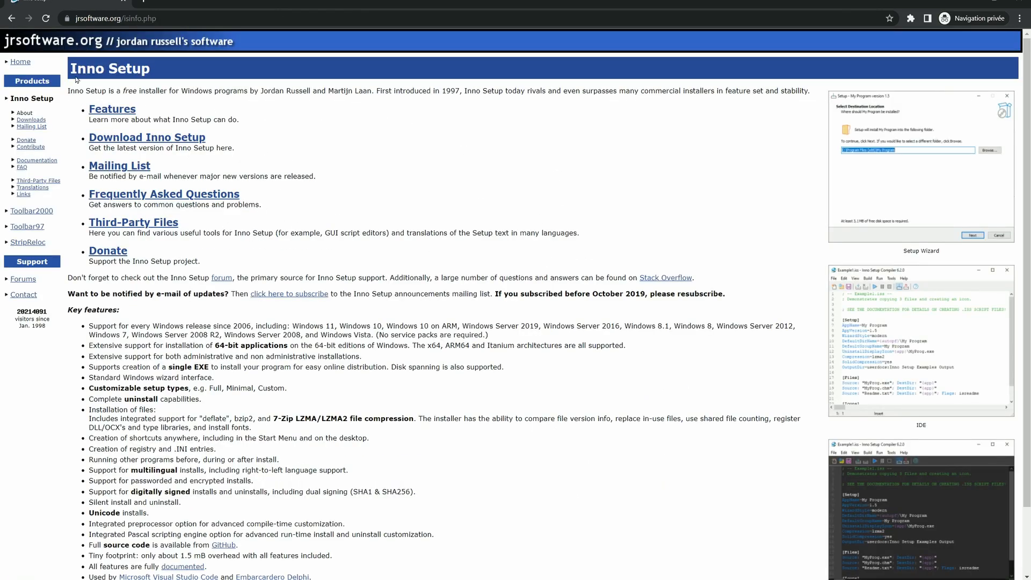
Read through the Inno Setup introduction and its key features list.
scroll(309, 242, down, 1)
scroll(311, 278, up, 1)
double_click(450, 91)
scroll(395, 270, down, 1)
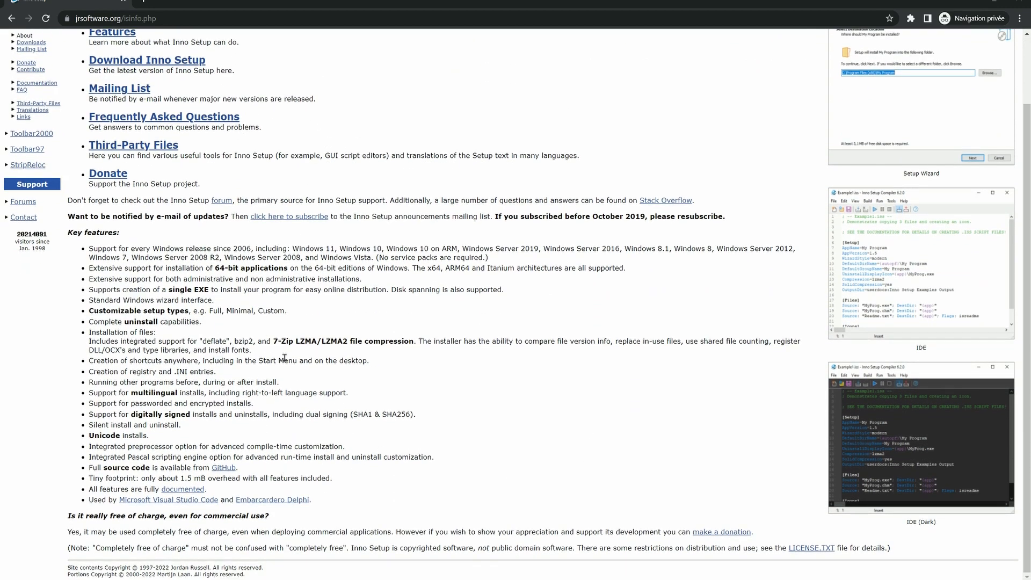
scroll(282, 356, up, 1)
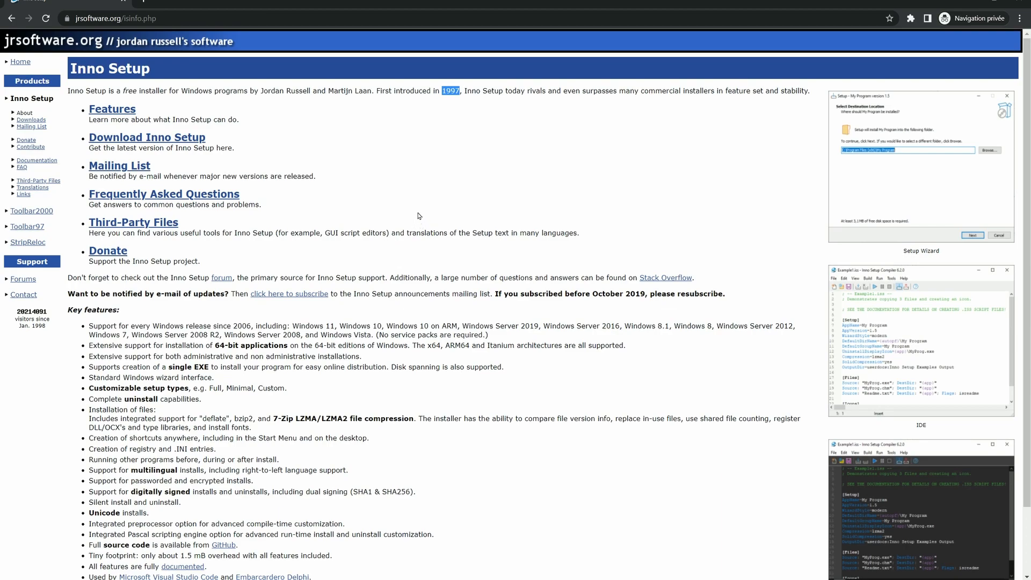
click(383, 243)
Download innosetup-6.2.1.exe from the Netherlands site on the Inno Setup downloads page and run the installer, allowing it past the security warning.
click(163, 141)
scroll(198, 286, down, 5)
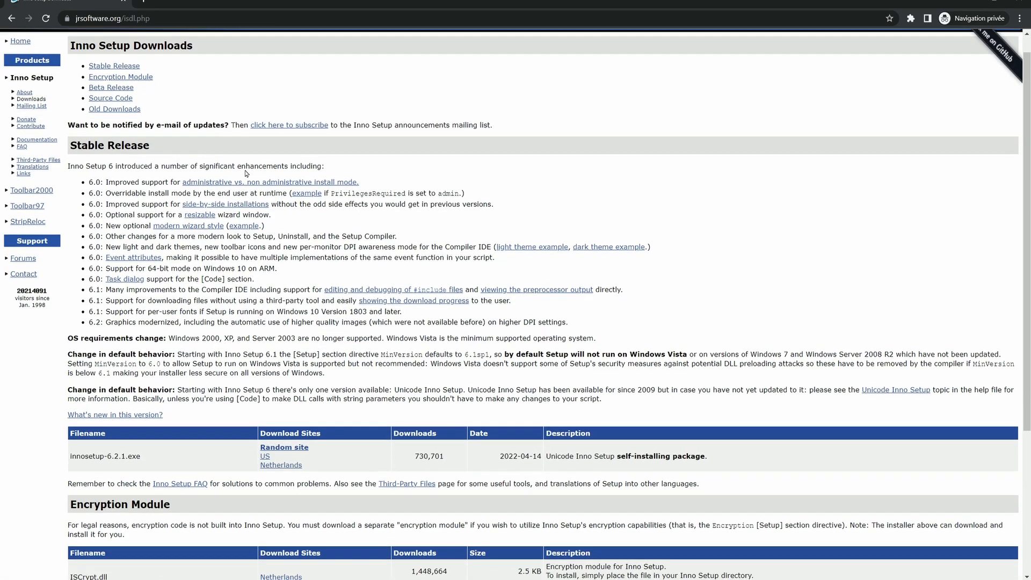
drag(141, 310, 69, 311)
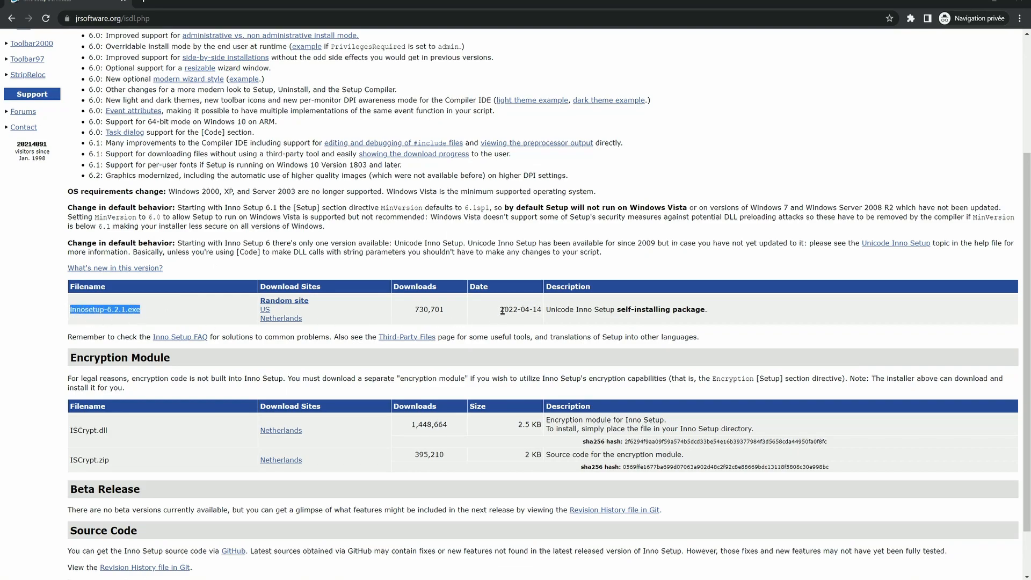
click(92, 308)
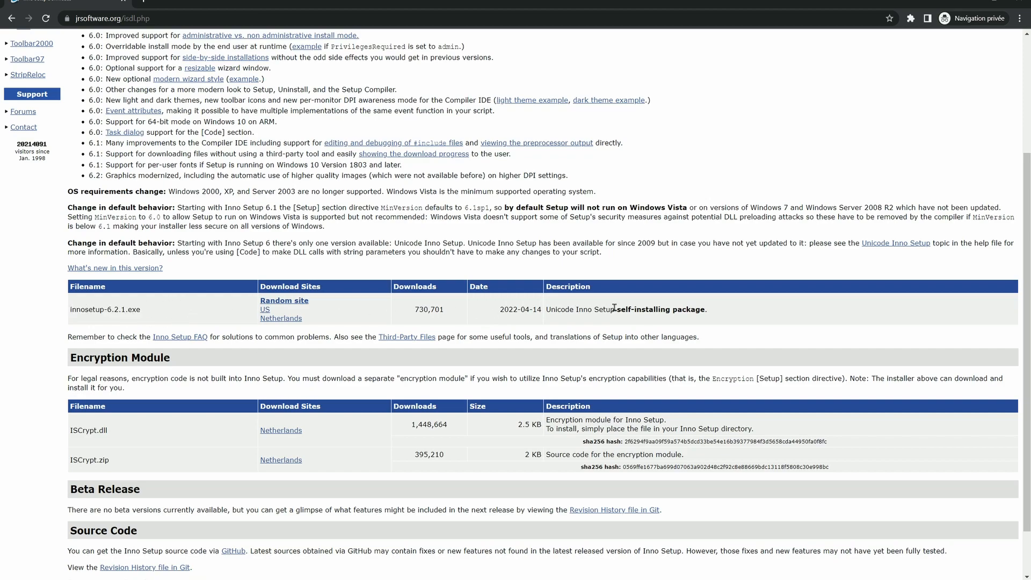
click(279, 319)
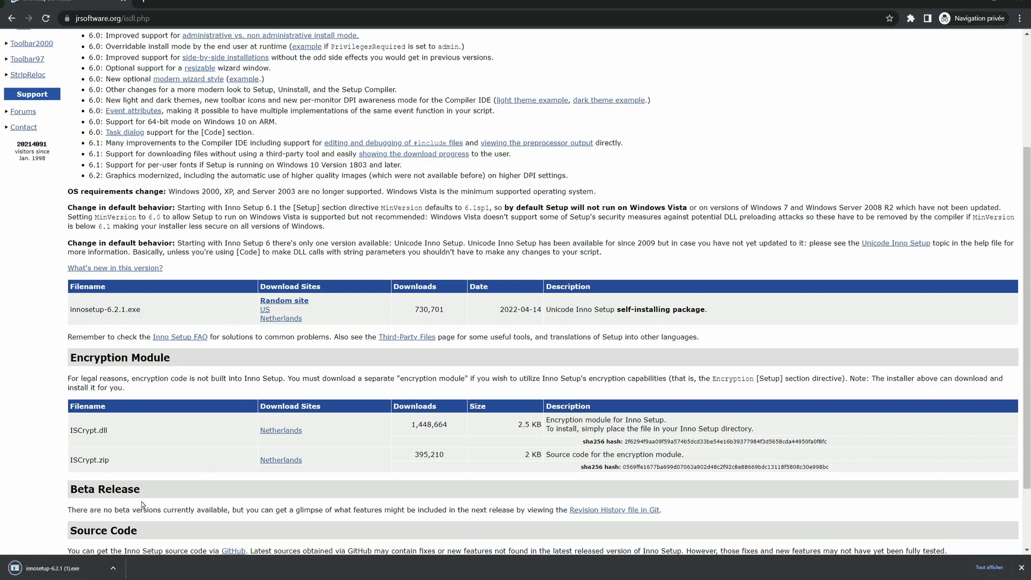
click(33, 568)
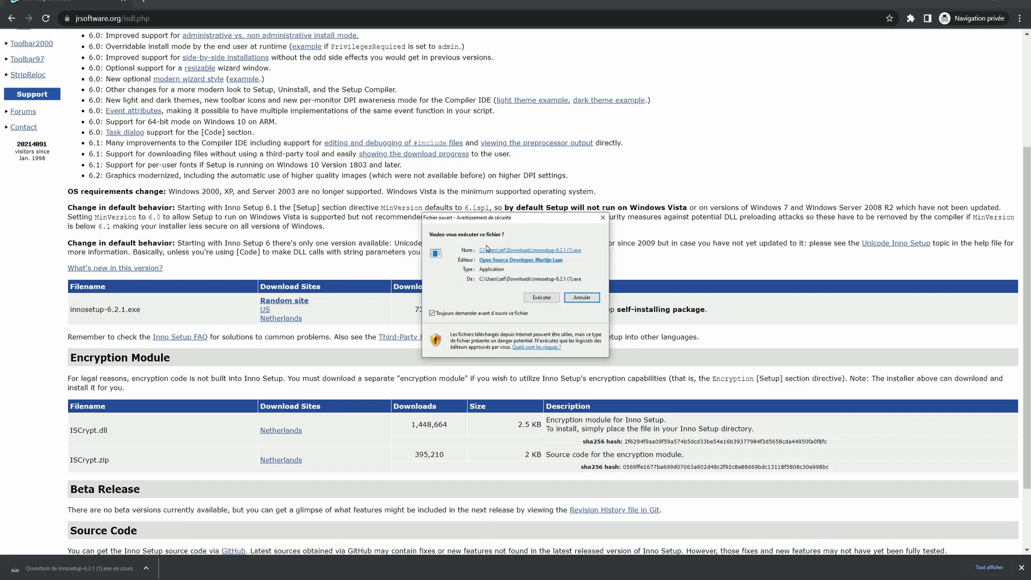
click(541, 297)
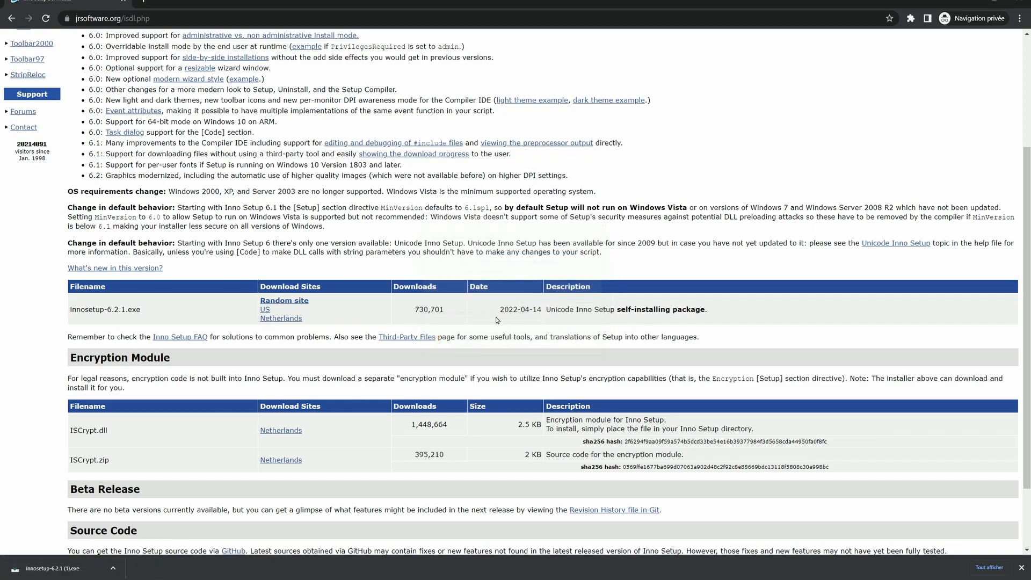
Confirm the setup language, review the Inno Setup licence text and accept the licence agreement.
click(528, 315)
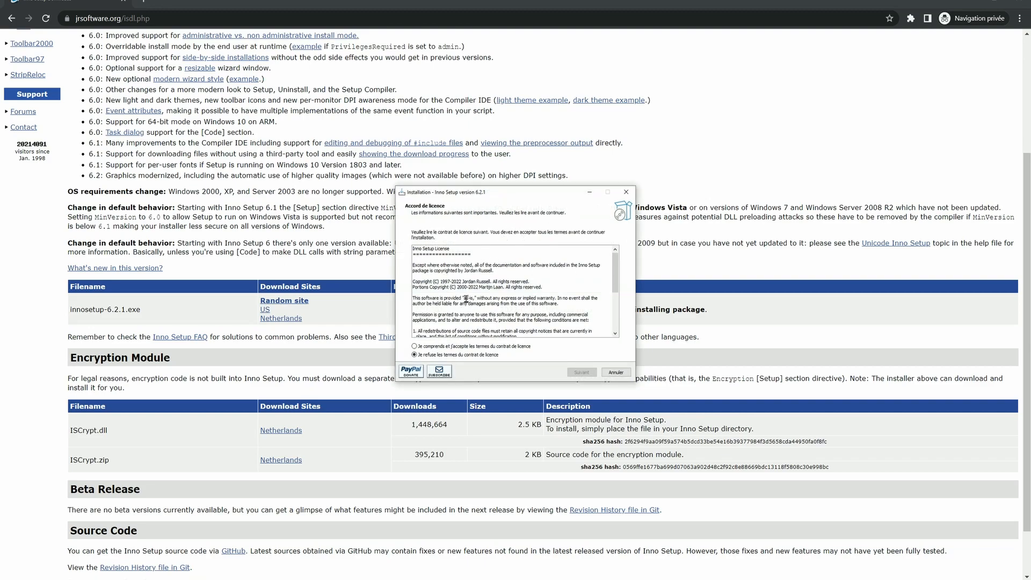
drag(615, 265, 615, 307)
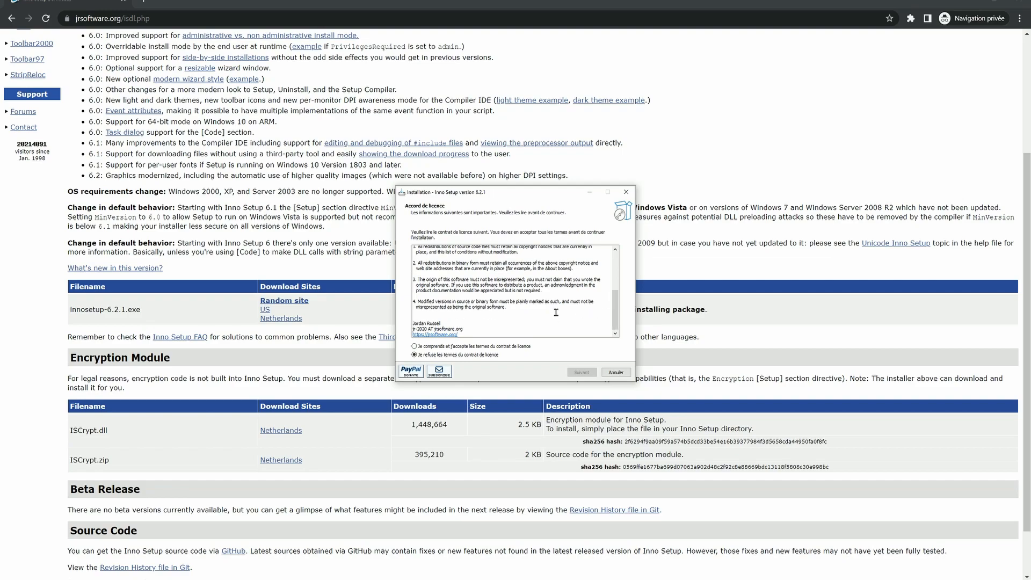
scroll(556, 312, up, 5)
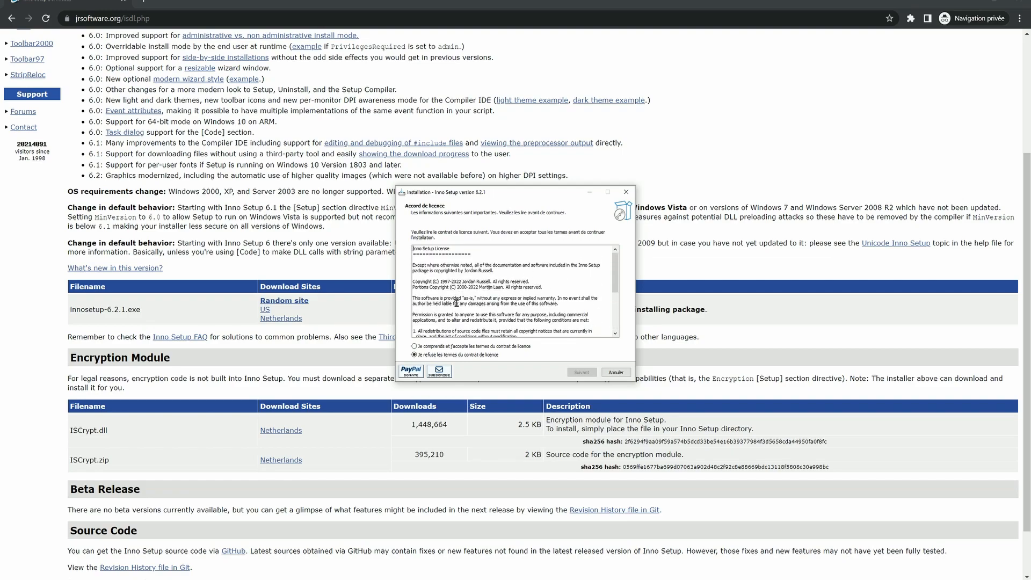
click(425, 347)
click(584, 372)
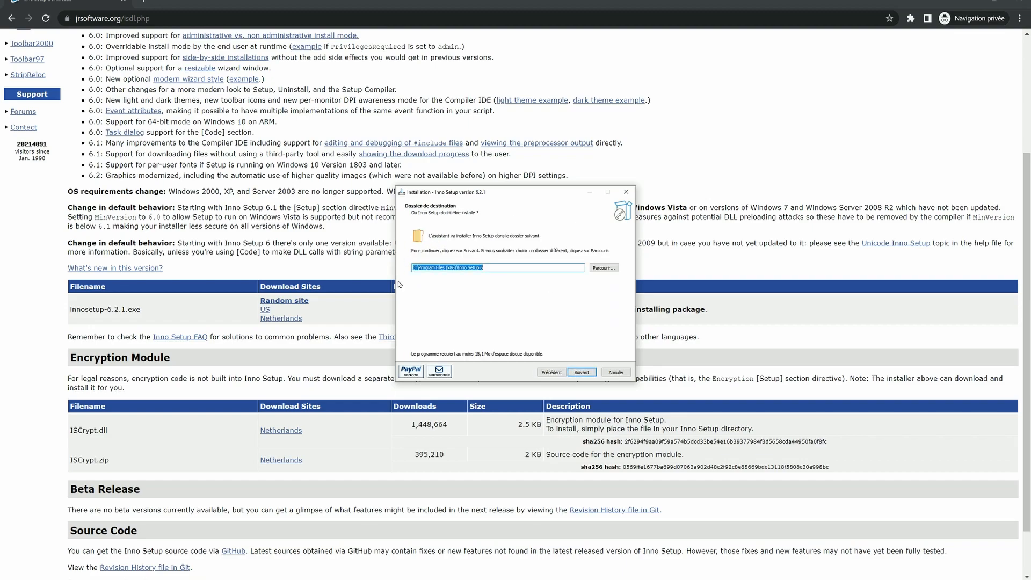
Keep the default destination folder and opt out of creating a Start menu folder.
click(581, 373)
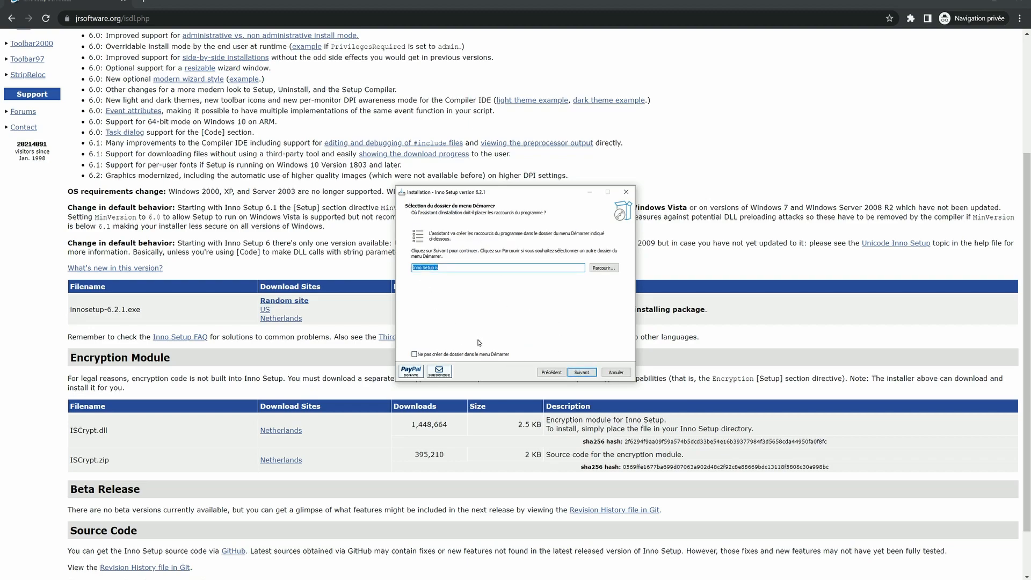
click(416, 356)
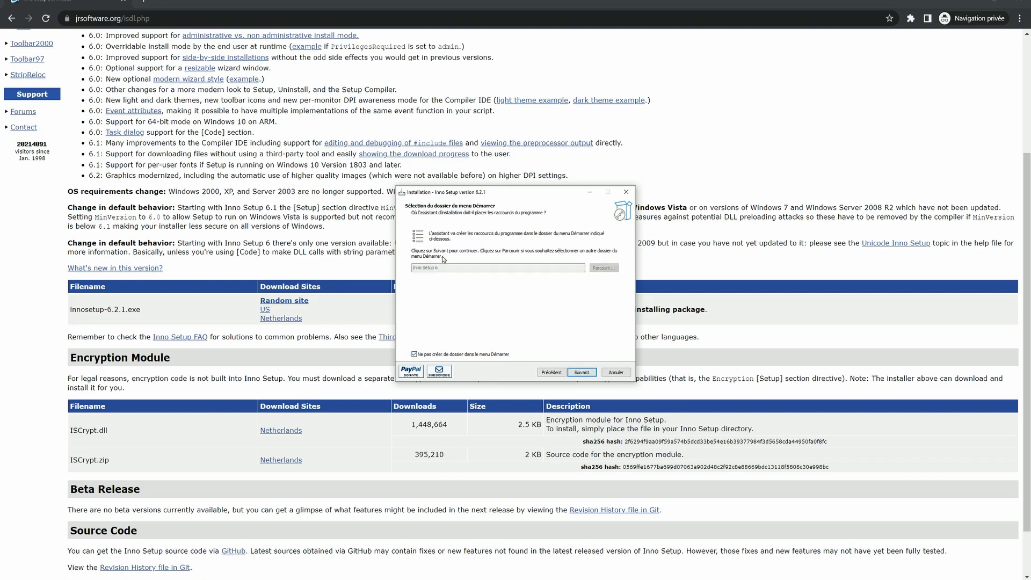
click(582, 372)
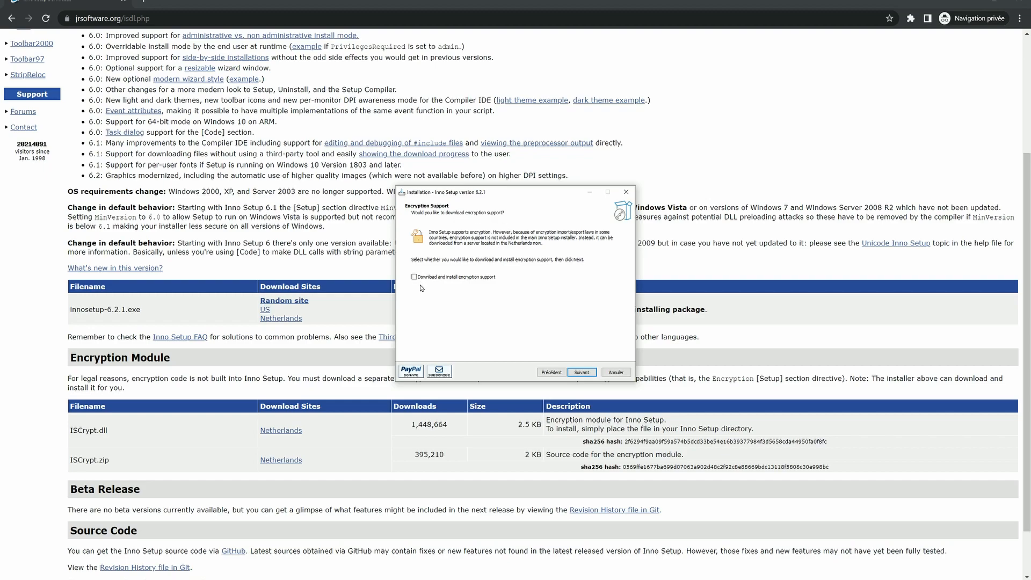
Install Inno Setup with a desktop icon and without encryption support, and finish the installation with the program launched.
click(581, 373)
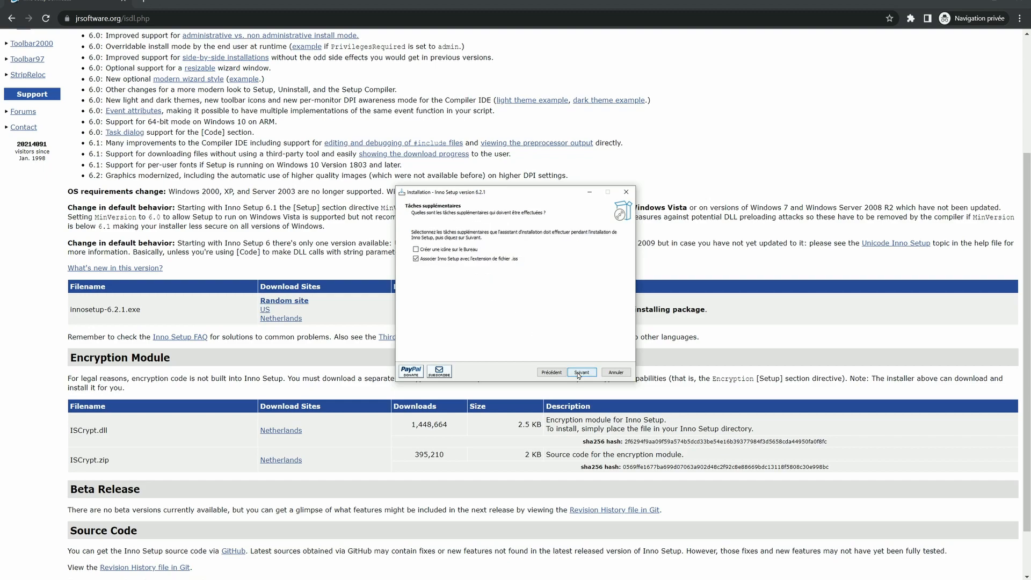
click(428, 250)
click(582, 373)
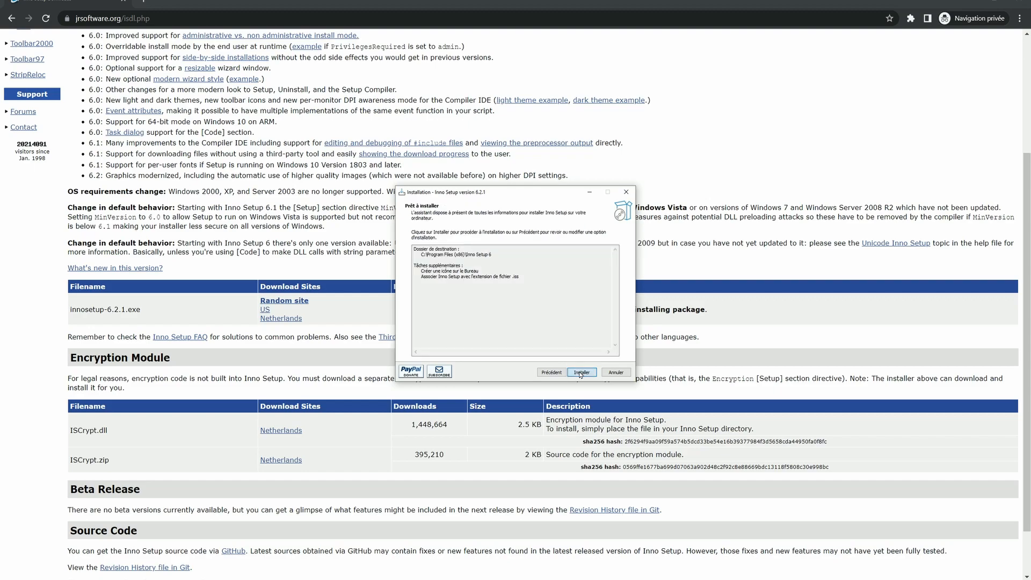
click(591, 373)
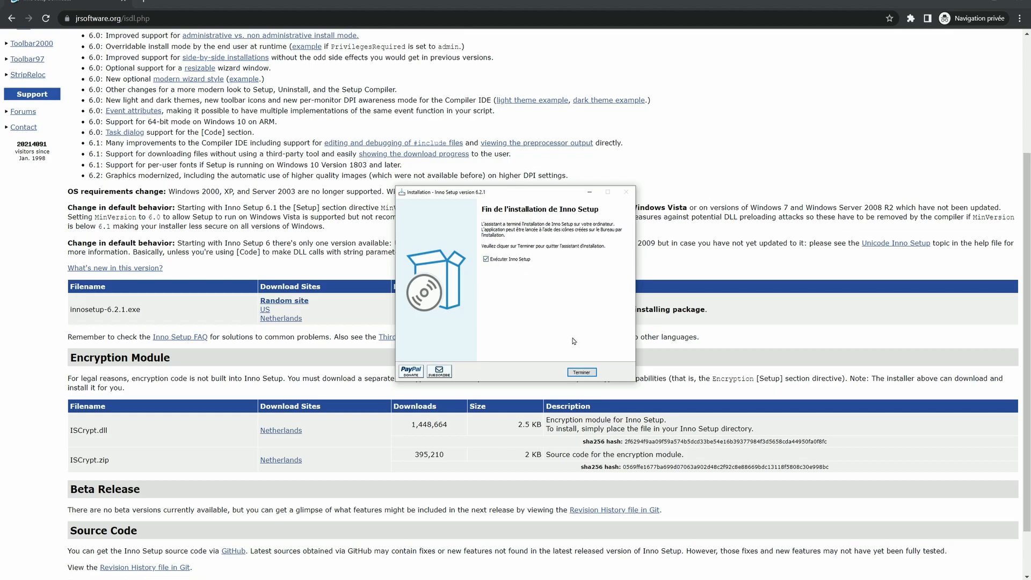
click(581, 374)
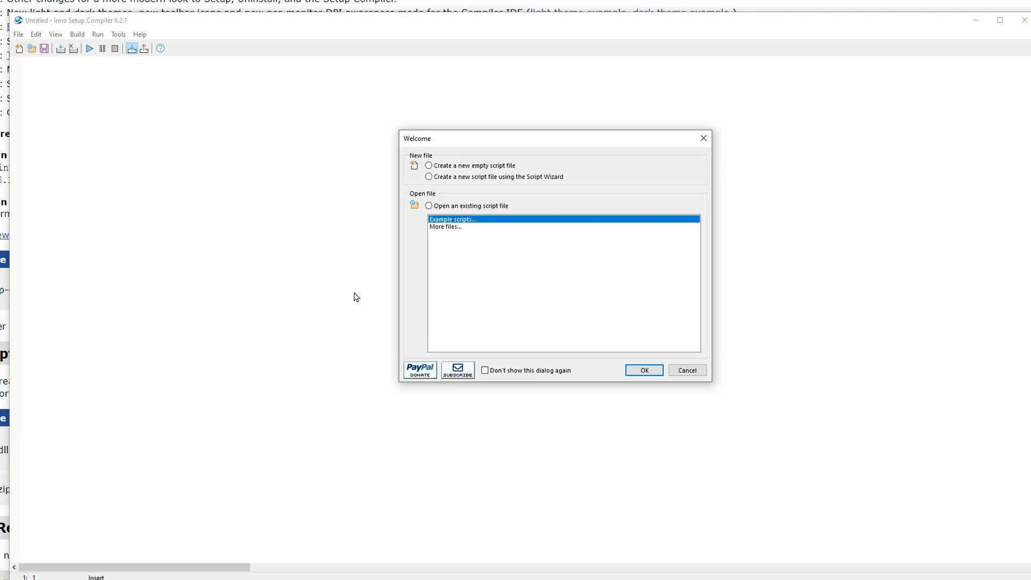
Create a new script file using the Script Wizard and proceed to the application information page.
click(436, 179)
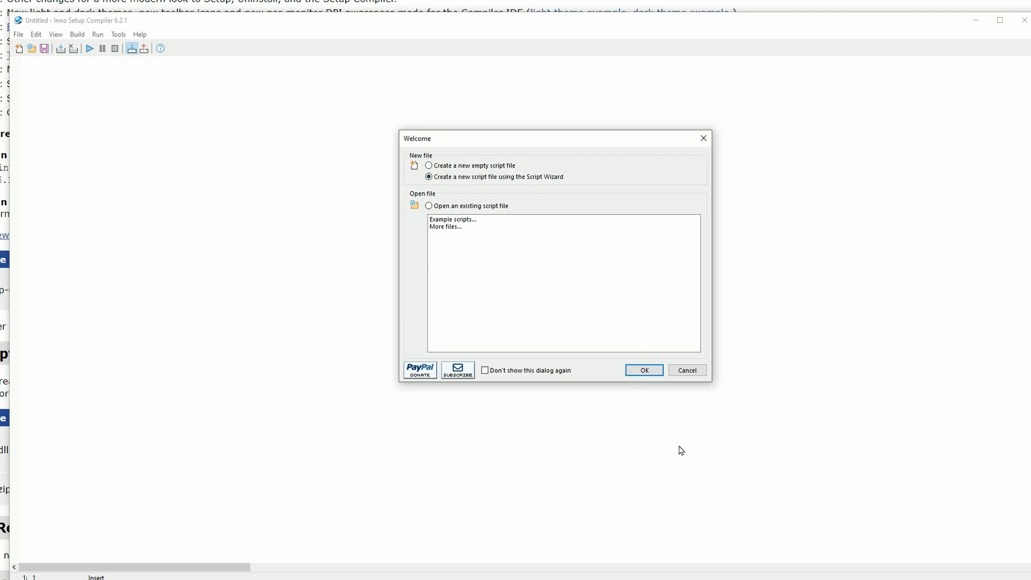
click(644, 371)
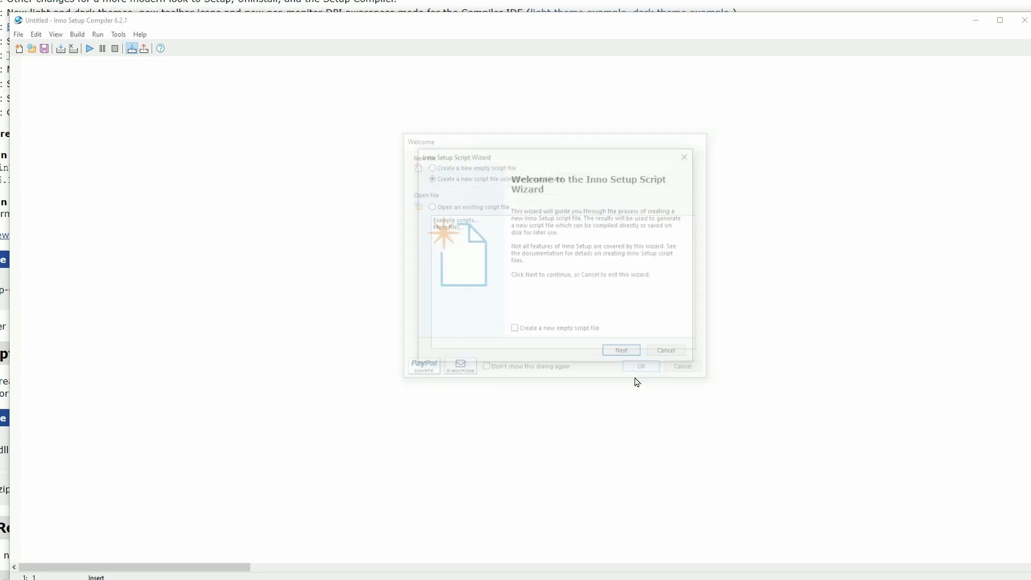
click(623, 353)
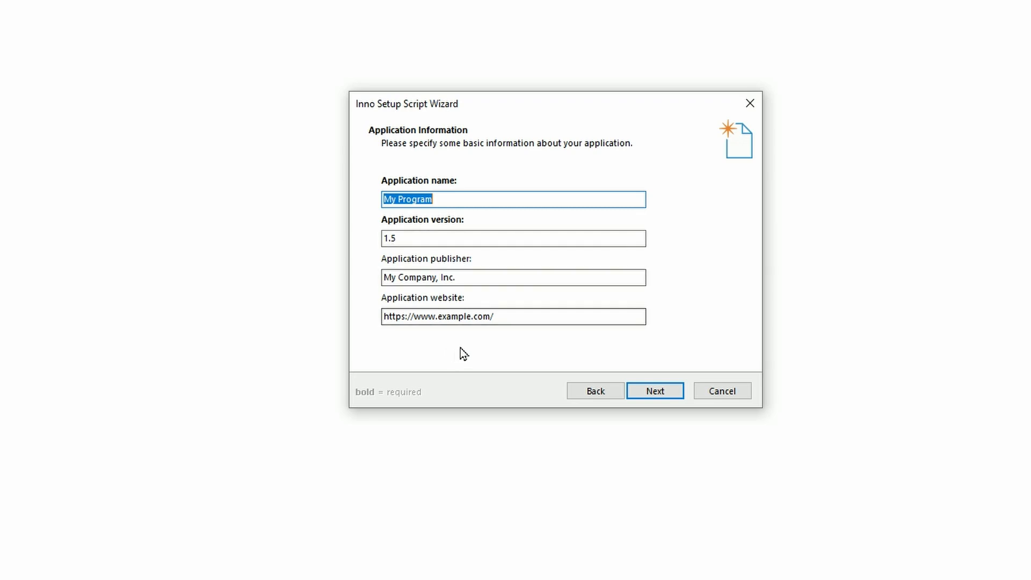
Set the application name to Survival2023 and the application version to 1.0.1.
drag(453, 199, 329, 200)
text(Survival2023)
click(429, 236)
key(BackSpace)
text(0)
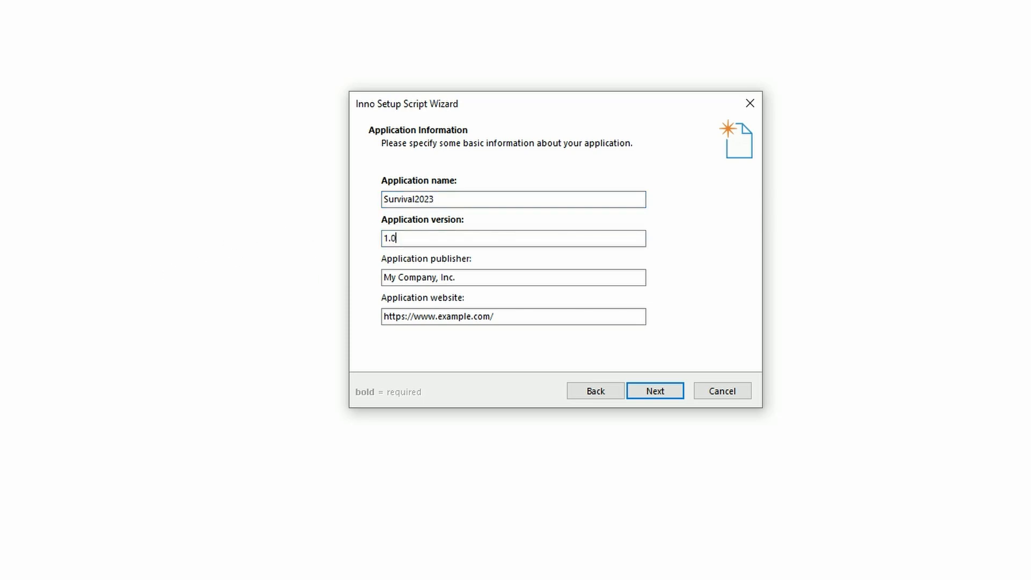
text(.1)
double_click(448, 277)
drag(379, 276, 317, 282)
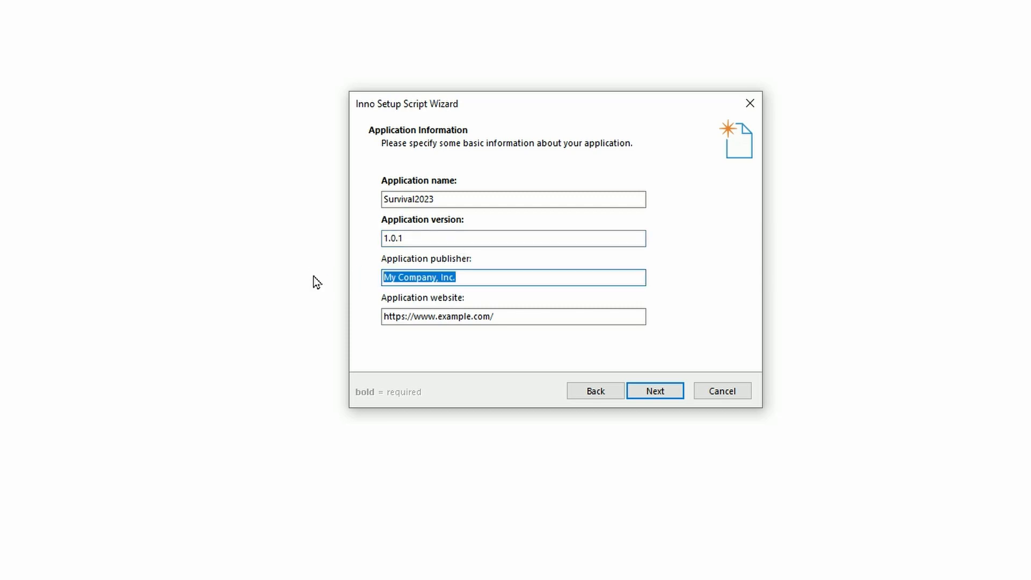
text(TU)
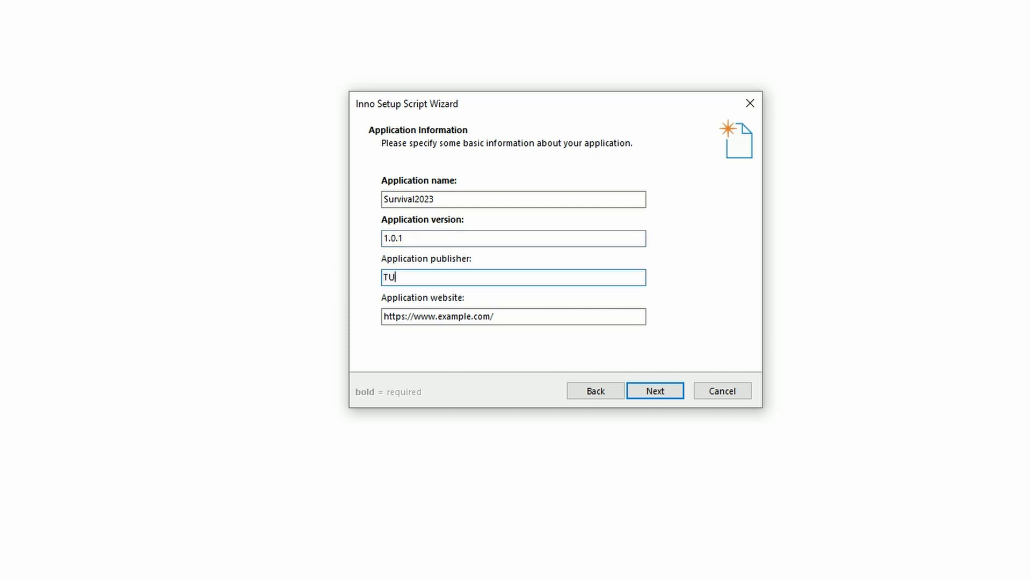
text(FR)
double_click(454, 315)
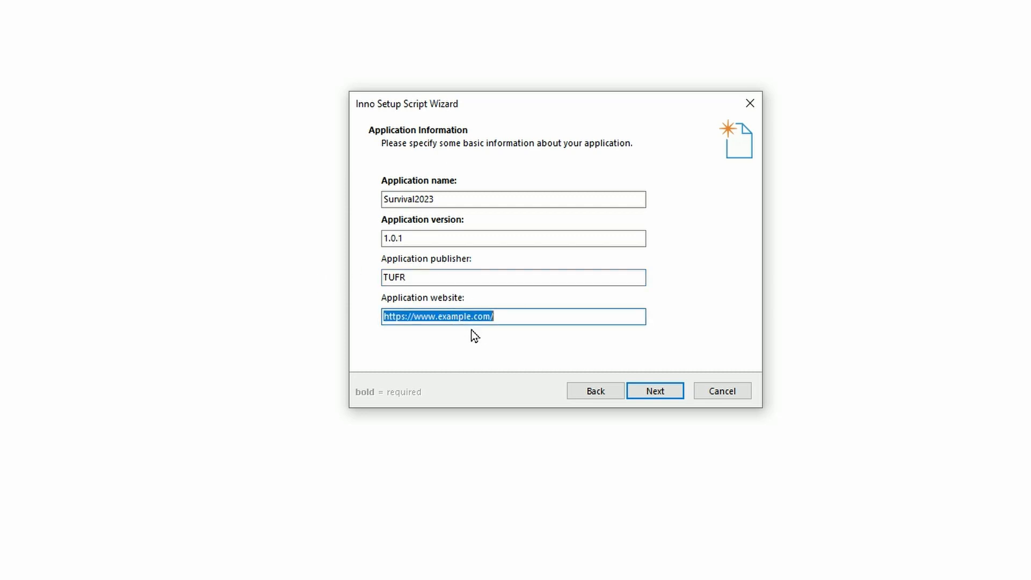
key(Right)
key(BackSpace)
key(BackSpace)
key(BackSpace)
key(BackSpace)
key(BackSpace)
key(BackSpace)
key(BackSpace)
key(BackSpace)
key(BackSpace)
key(BackSpace)
key(BackSpace)
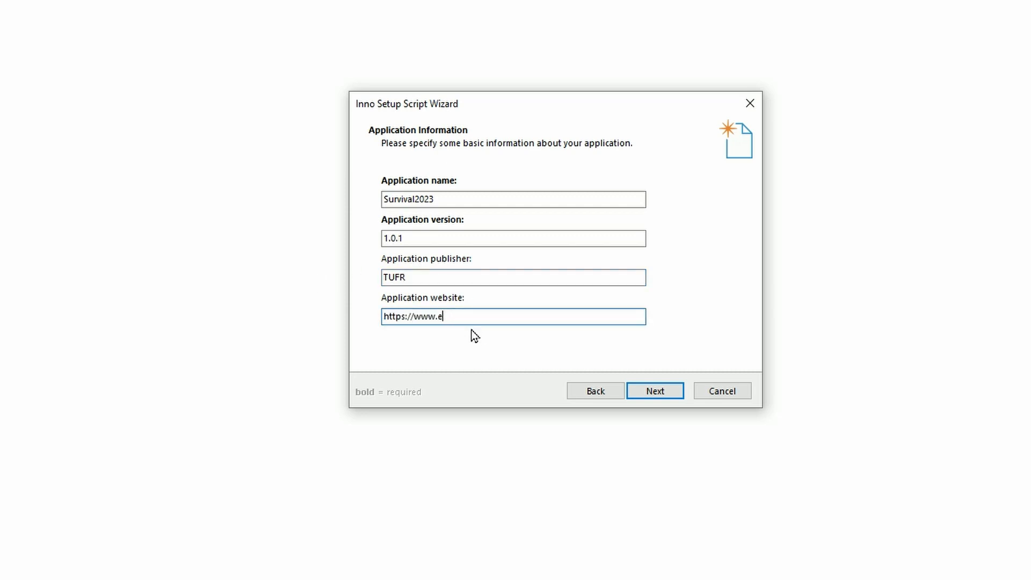
text(tutounity.fr)
click(655, 390)
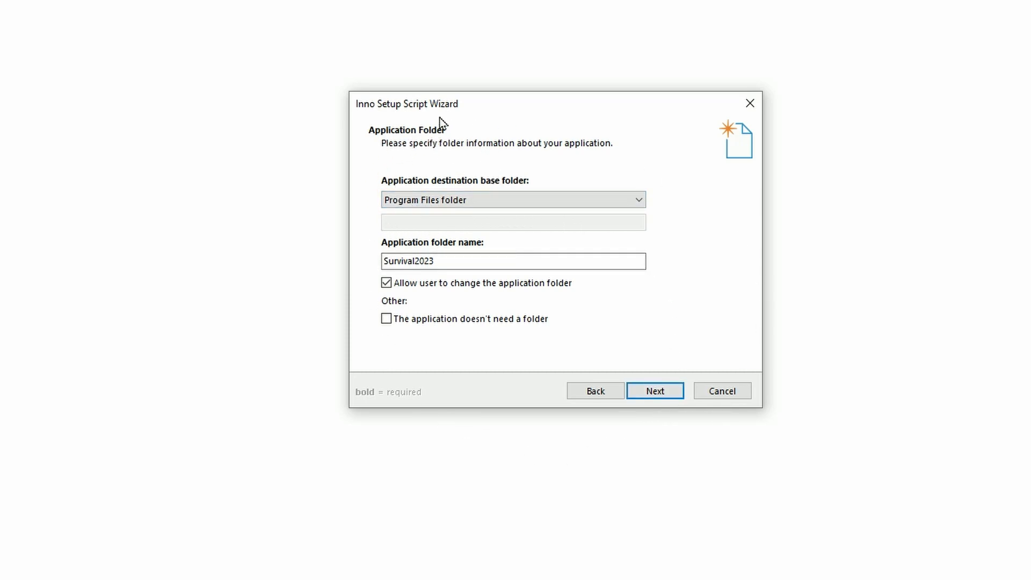
Keep the Program Files base folder and the Survival2023 folder name, and continue to the application files page.
click(437, 200)
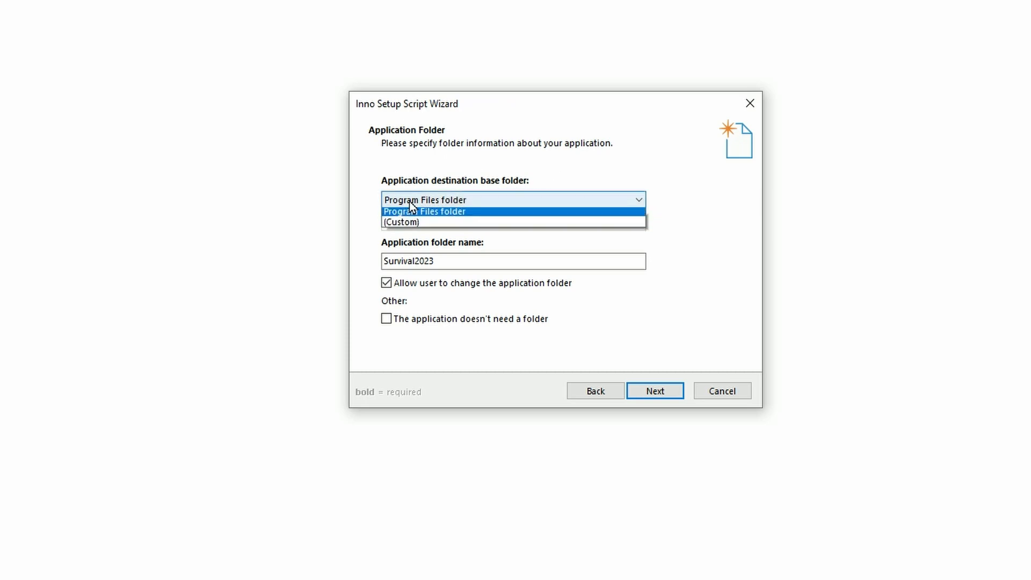
click(449, 217)
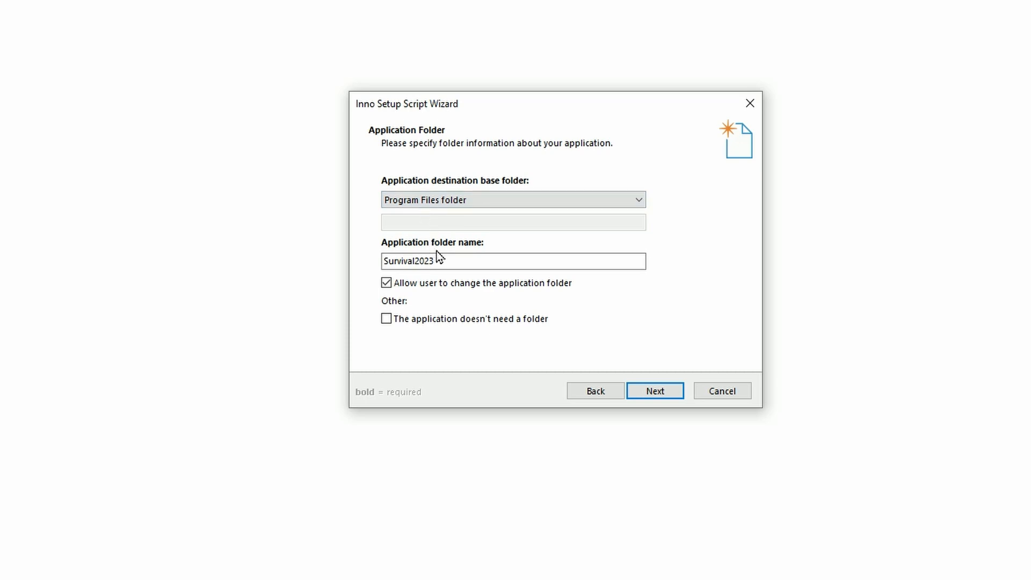
drag(445, 261, 366, 261)
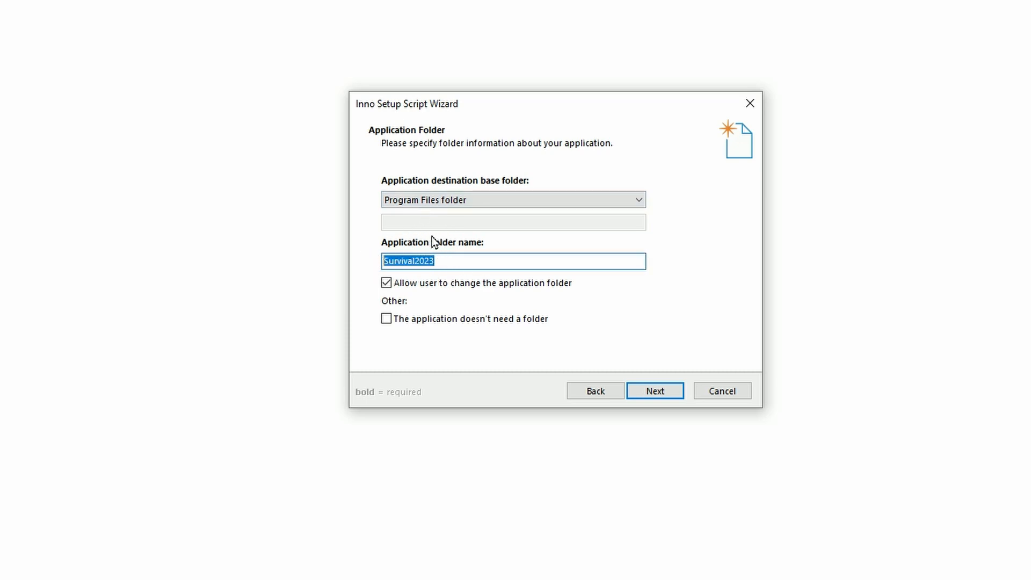
click(467, 263)
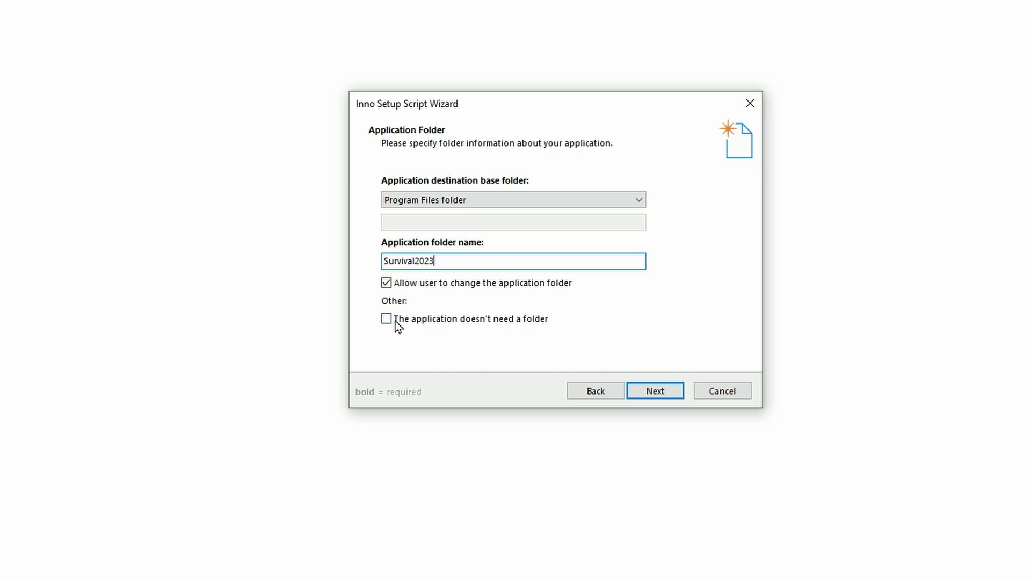
click(653, 395)
click(649, 395)
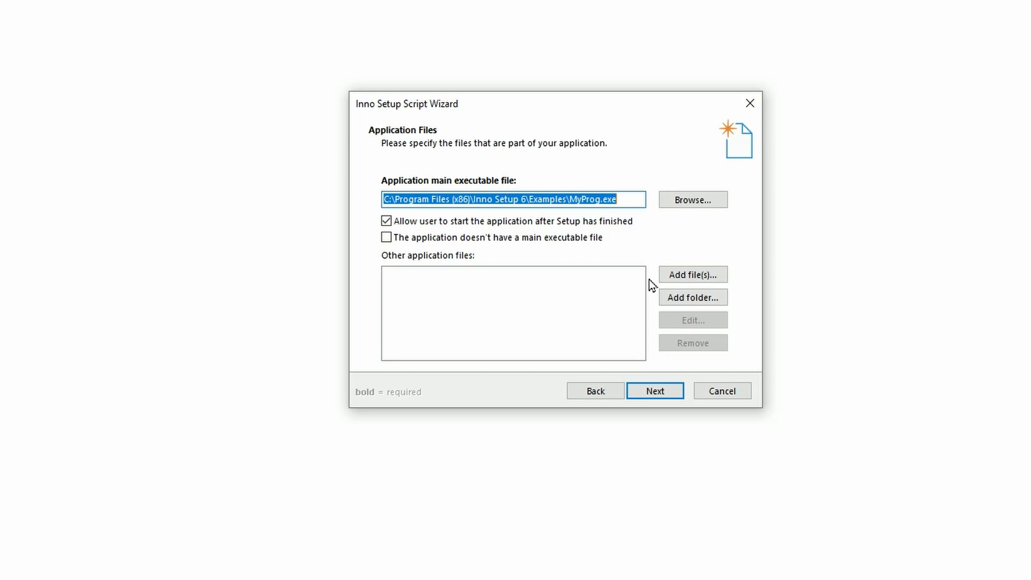
Start browsing for the application's main executable file, and switch to Unity, closing its Build Settings window.
click(686, 199)
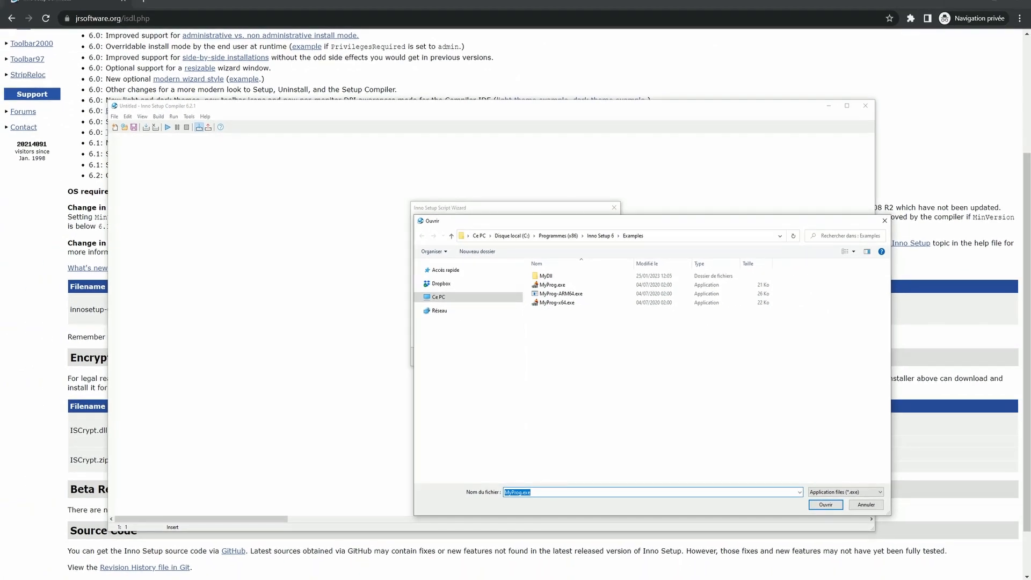
click(316, 579)
drag(512, 208, 419, 201)
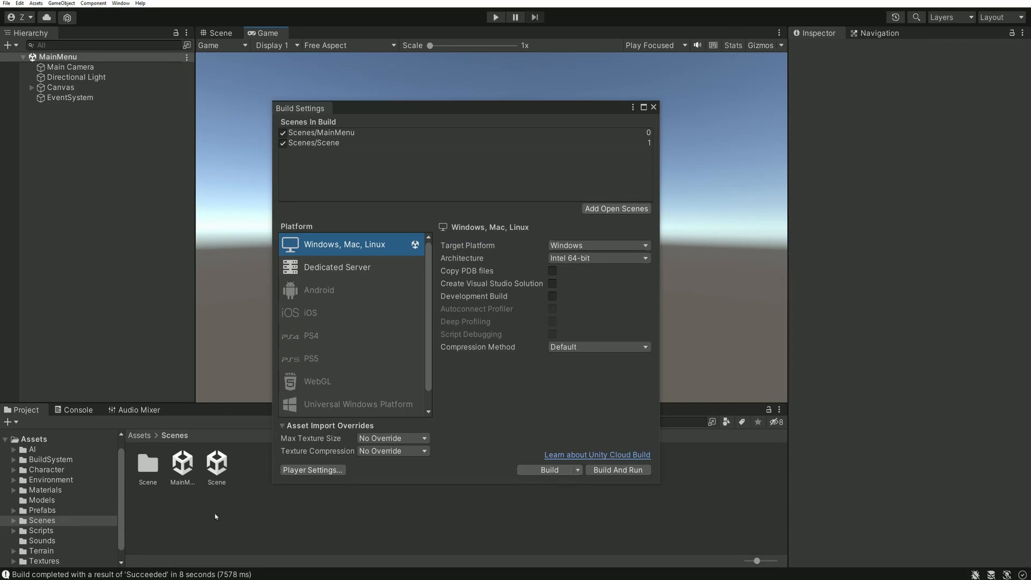
click(654, 106)
Show the project's Assets folder in File Explorer and open the neighbouring Build folder.
right_click(35, 440)
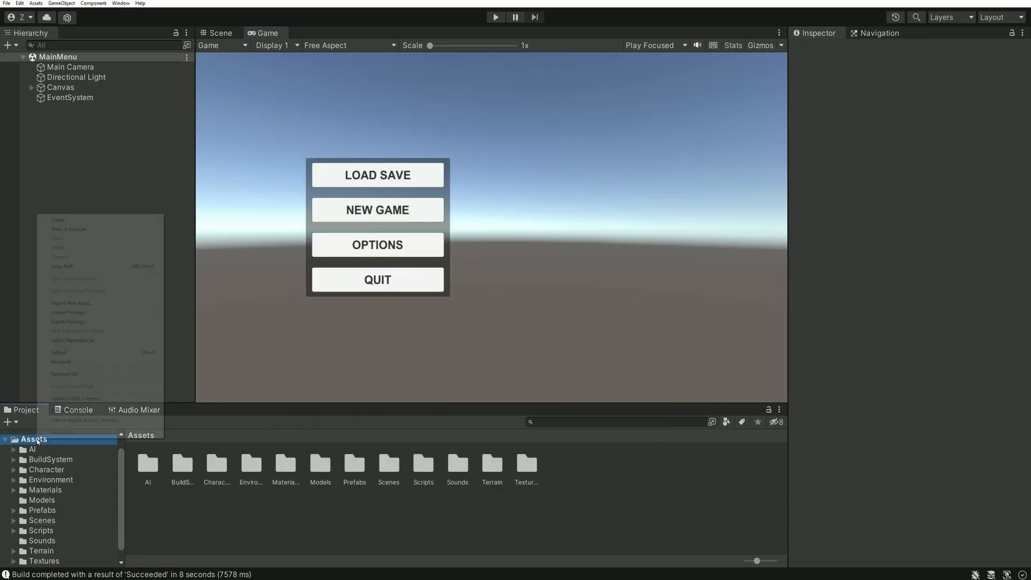
click(79, 229)
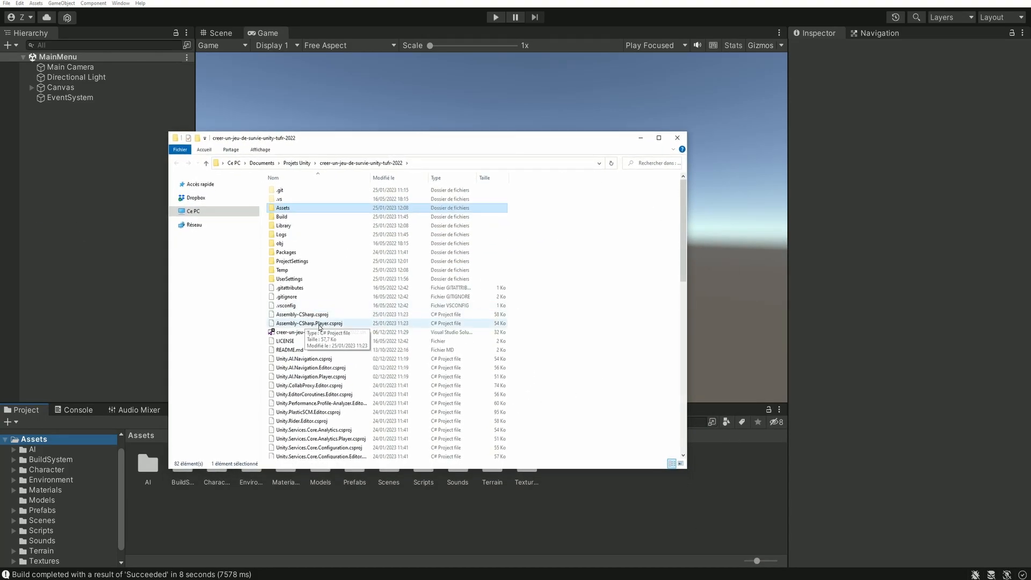
scroll(334, 295, down, 8)
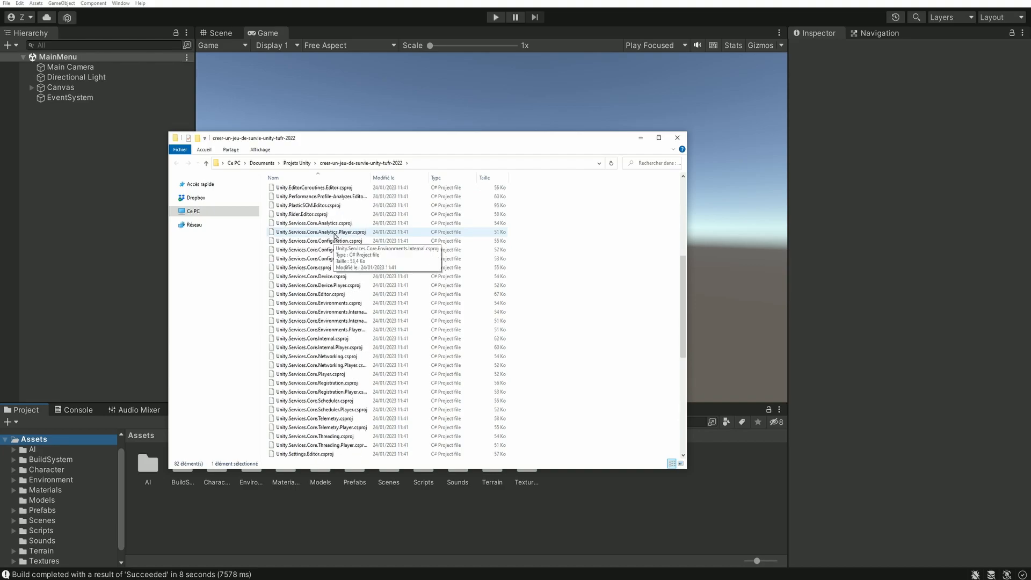
scroll(333, 235, up, 8)
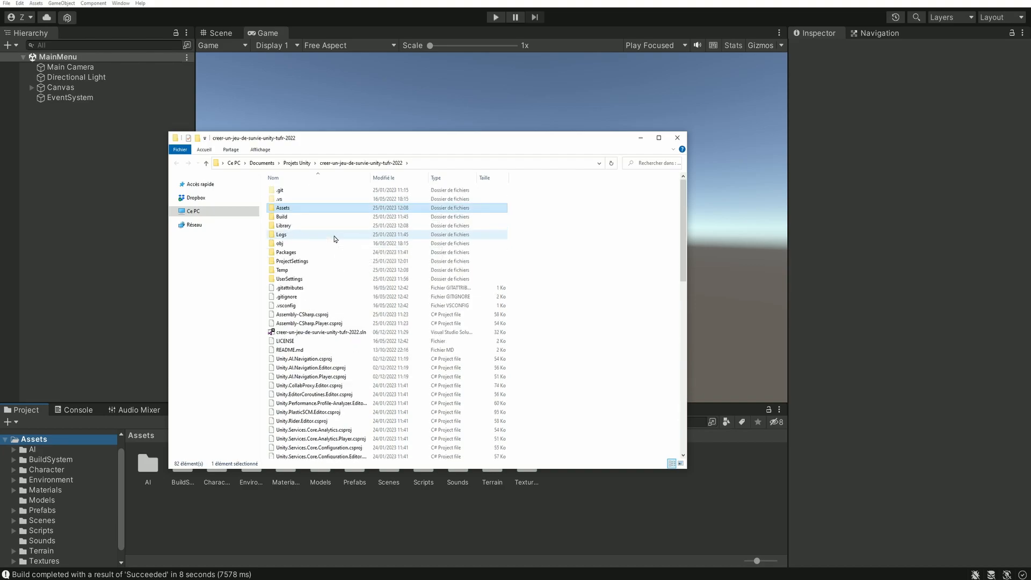
double_click(281, 216)
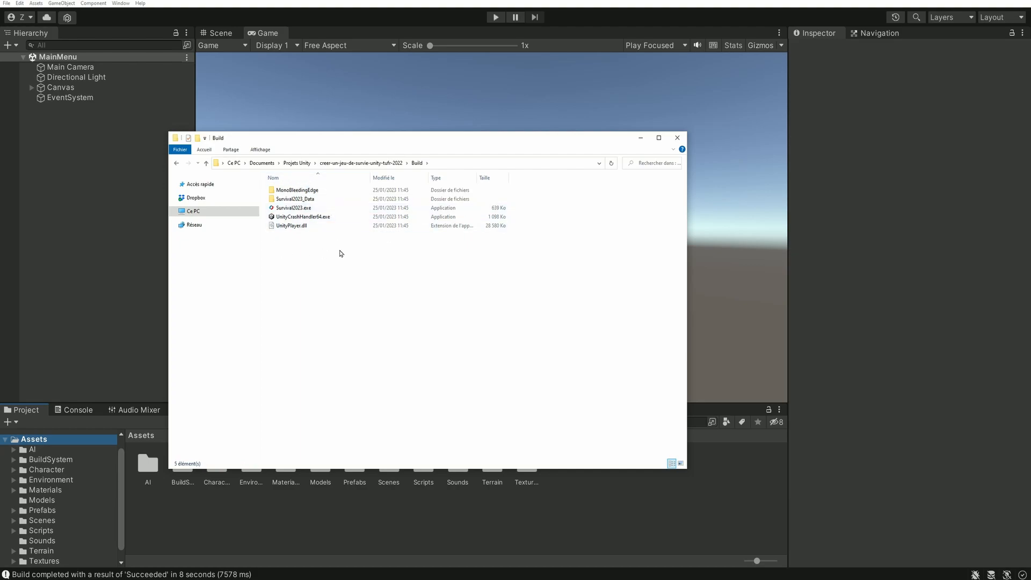
Copy the Build folder's path and switch back to Inno Setup's dialog for choosing the main executable.
click(444, 163)
key(ctrl+c)
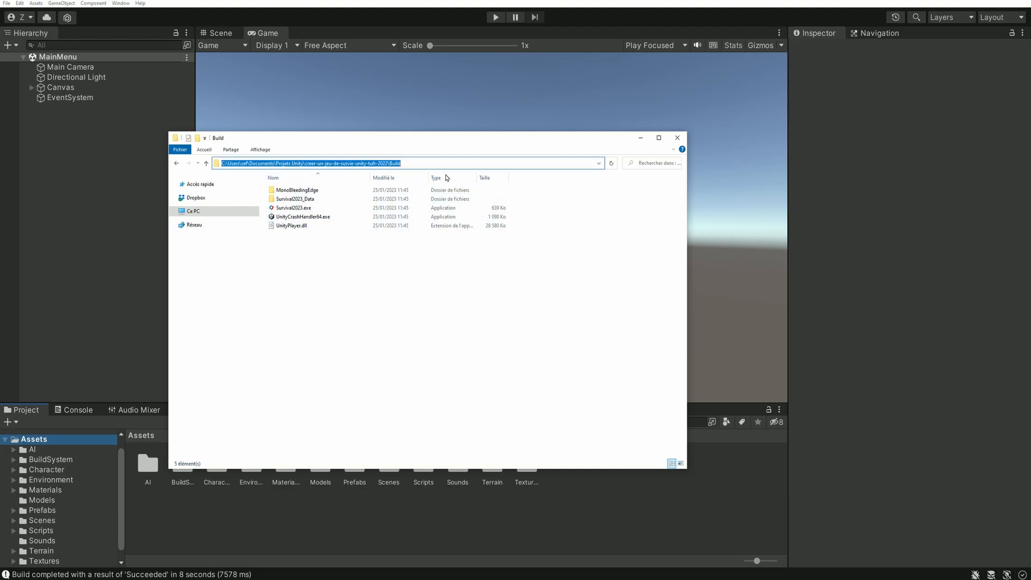
click(361, 294)
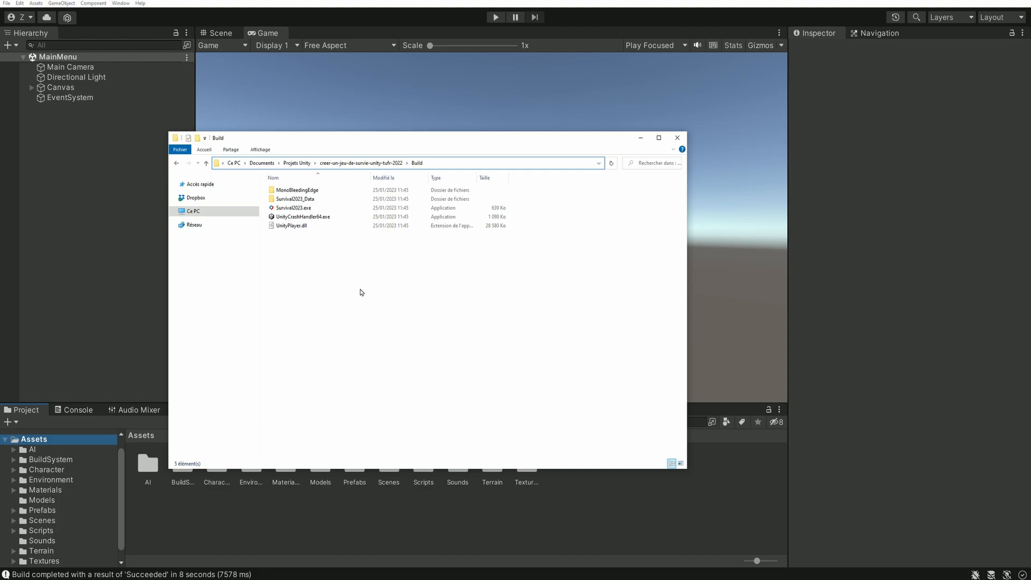
click(312, 578)
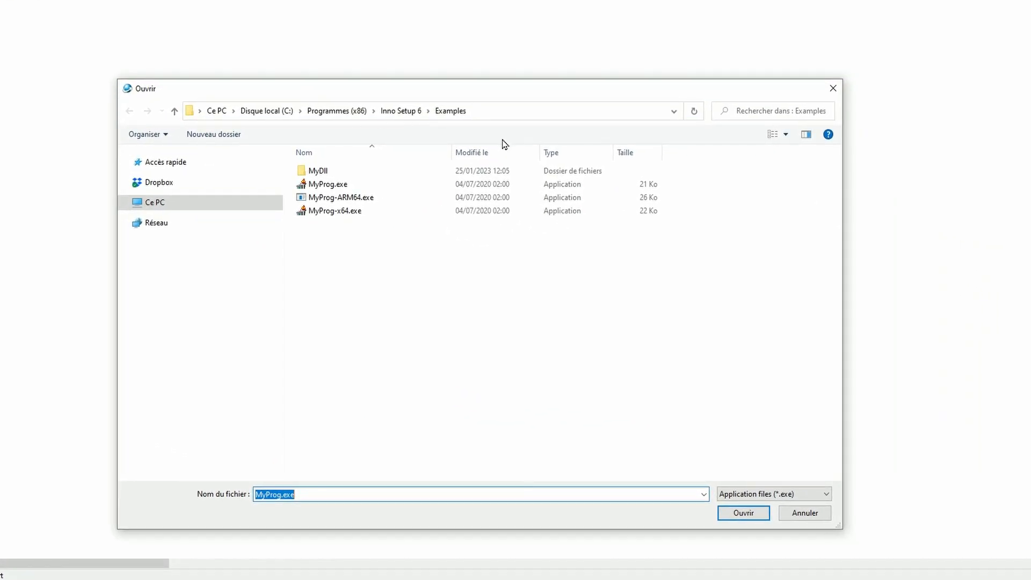
Set the application's main executable to Survival2023.exe from the project's Build folder, using the copied path.
click(480, 113)
key(ctrl+v)
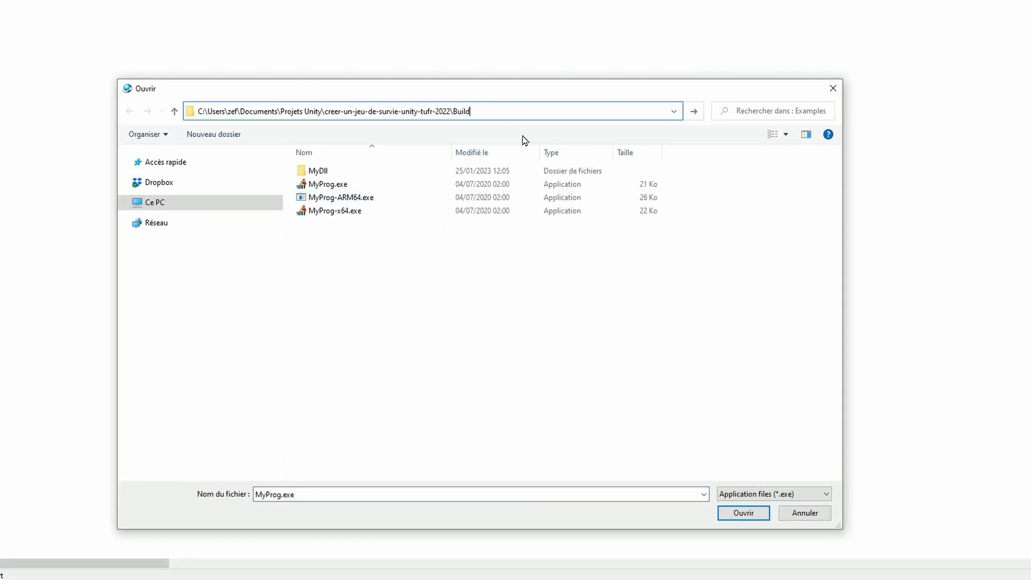
key(Return)
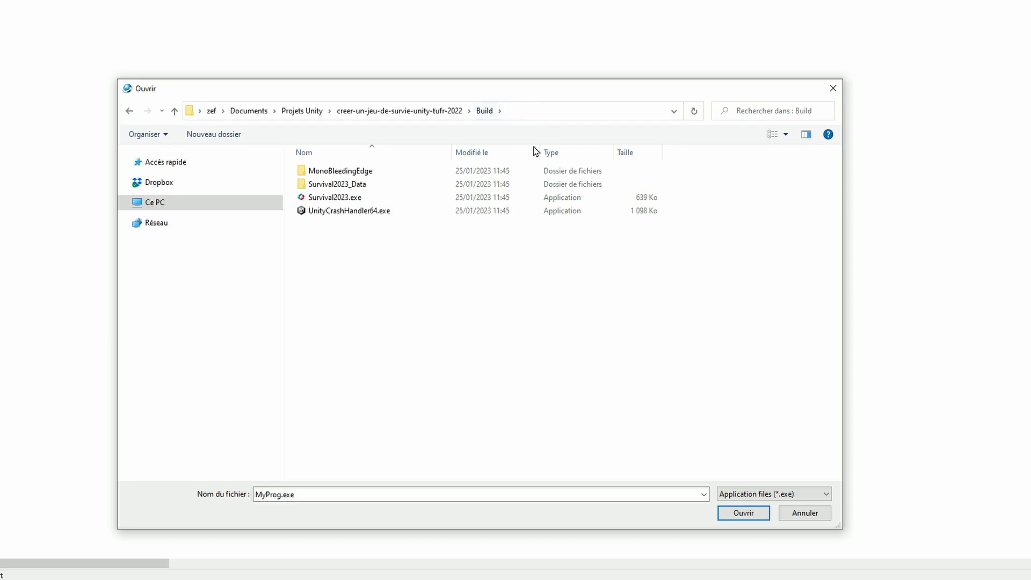
click(319, 201)
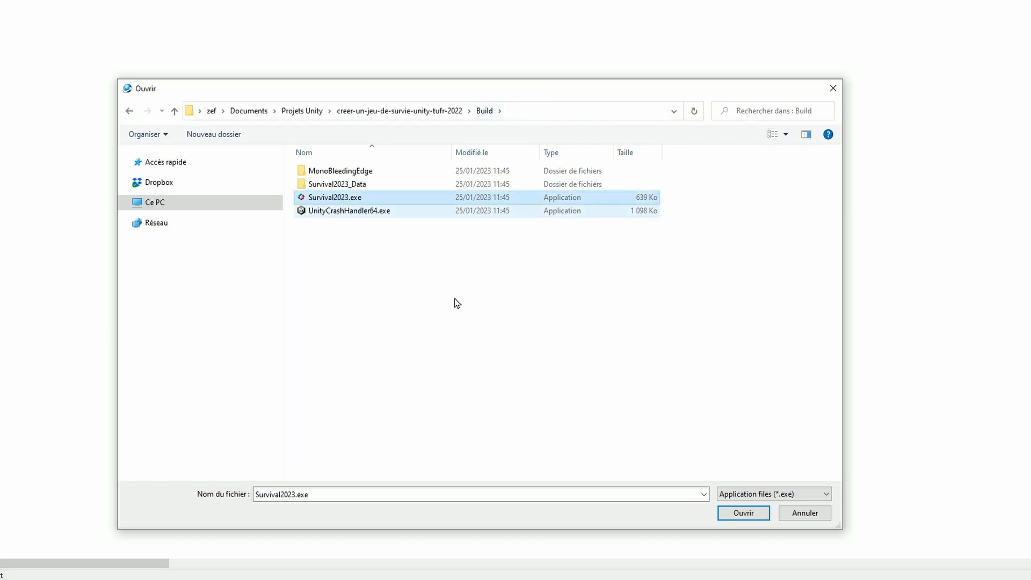
click(744, 513)
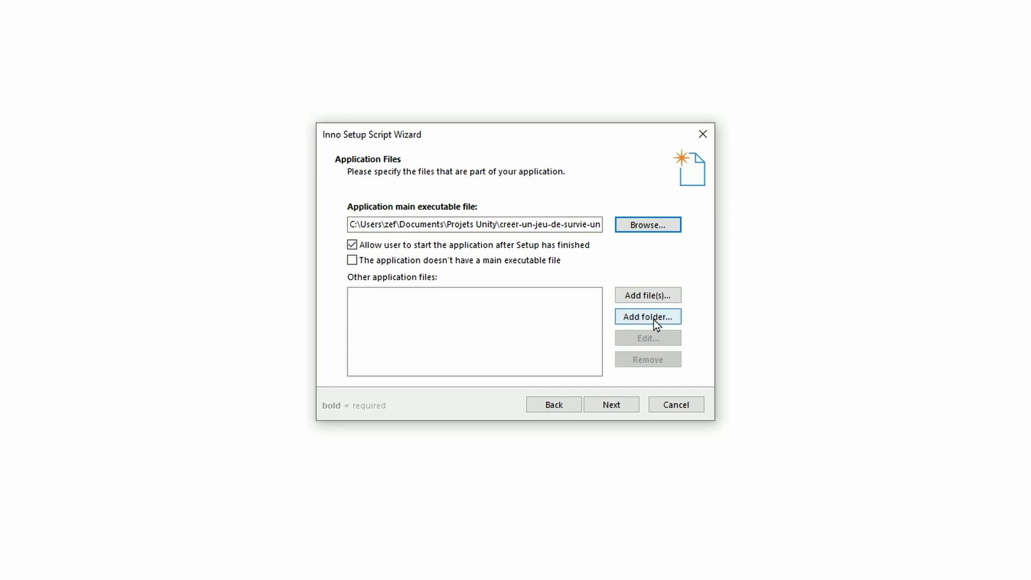
Add the project's Build folder, including its subfolders, to the other application files and continue to the file association page.
click(671, 318)
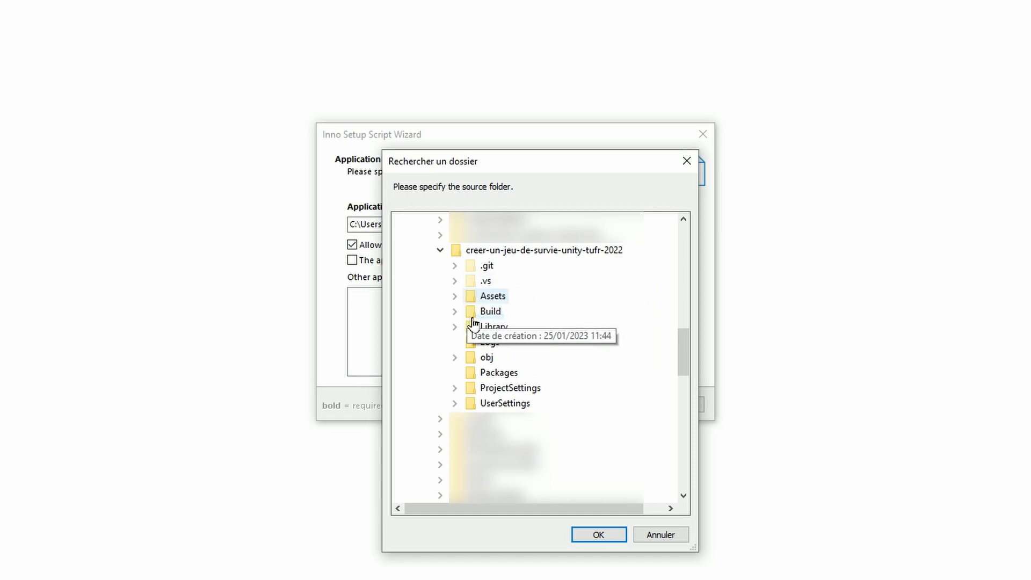
click(490, 312)
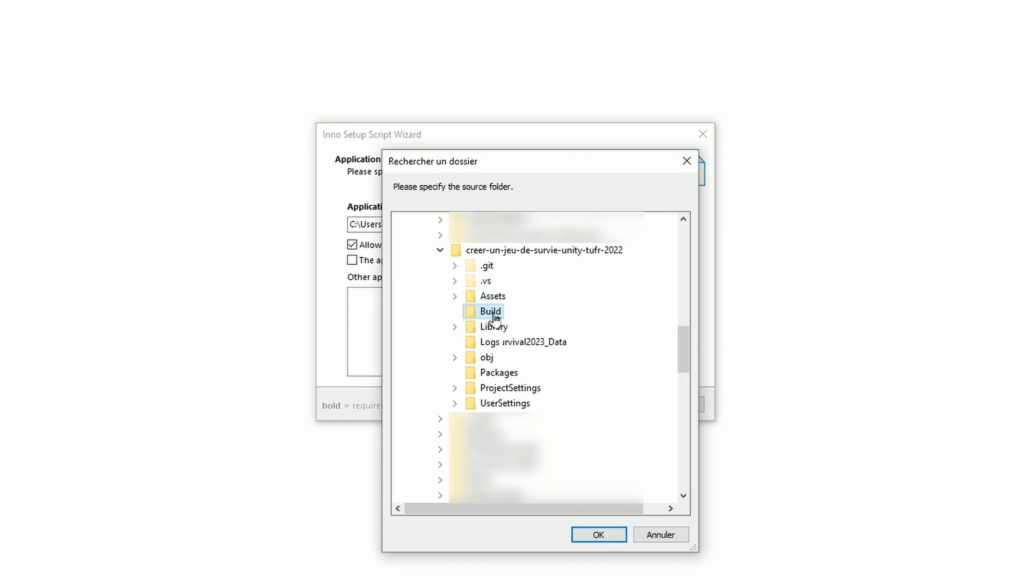
double_click(492, 313)
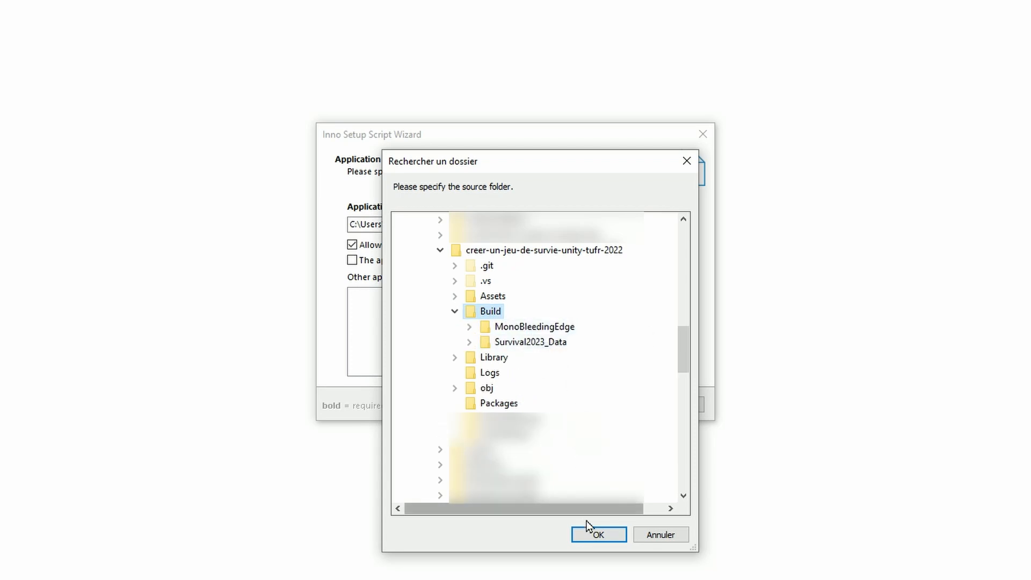
click(604, 535)
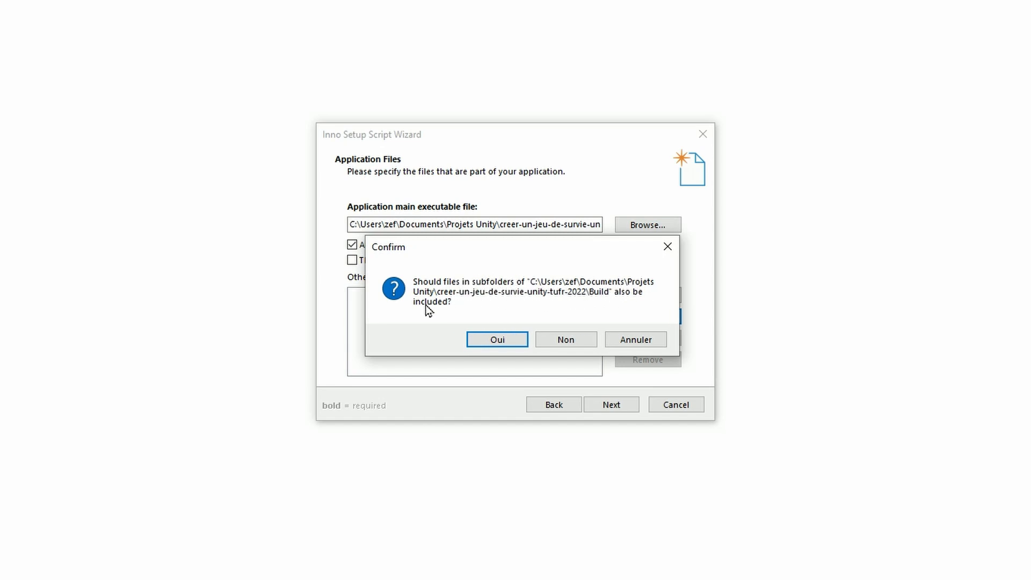
click(499, 342)
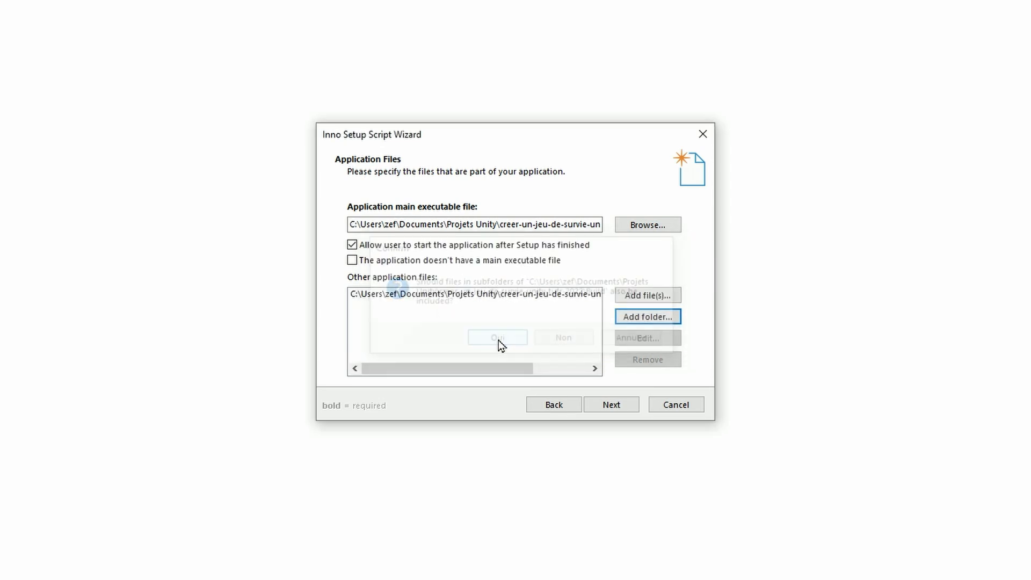
drag(471, 368, 543, 368)
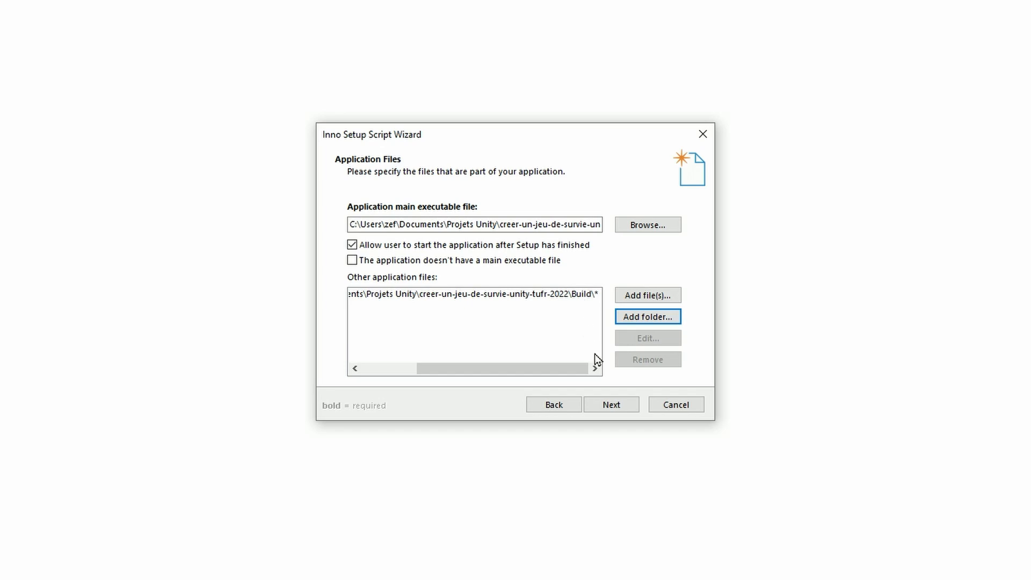
click(625, 403)
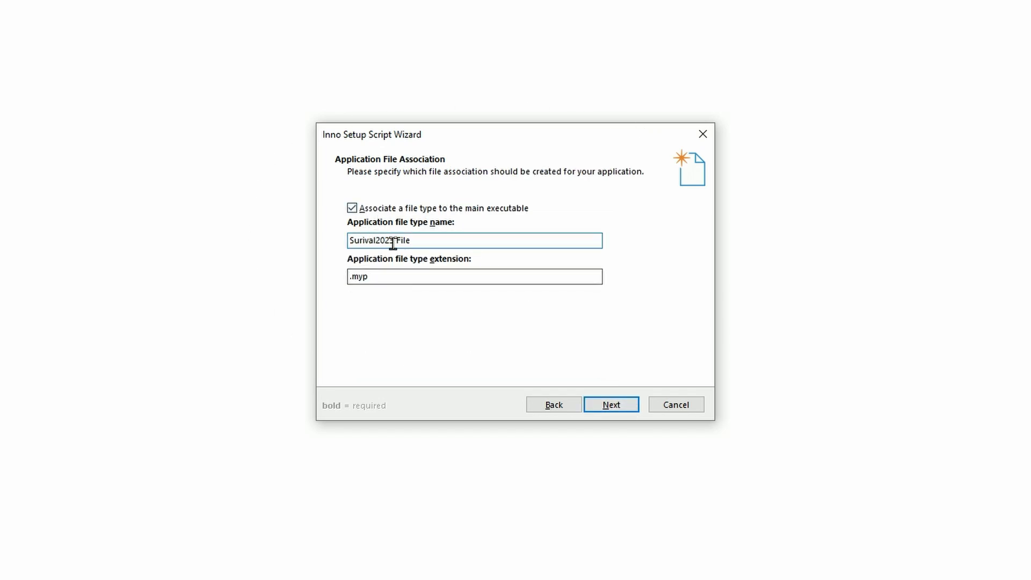
Accept the default file association, shortcuts and administrative install mode, leave the documentation files blank, and continue to the setup languages.
click(610, 411)
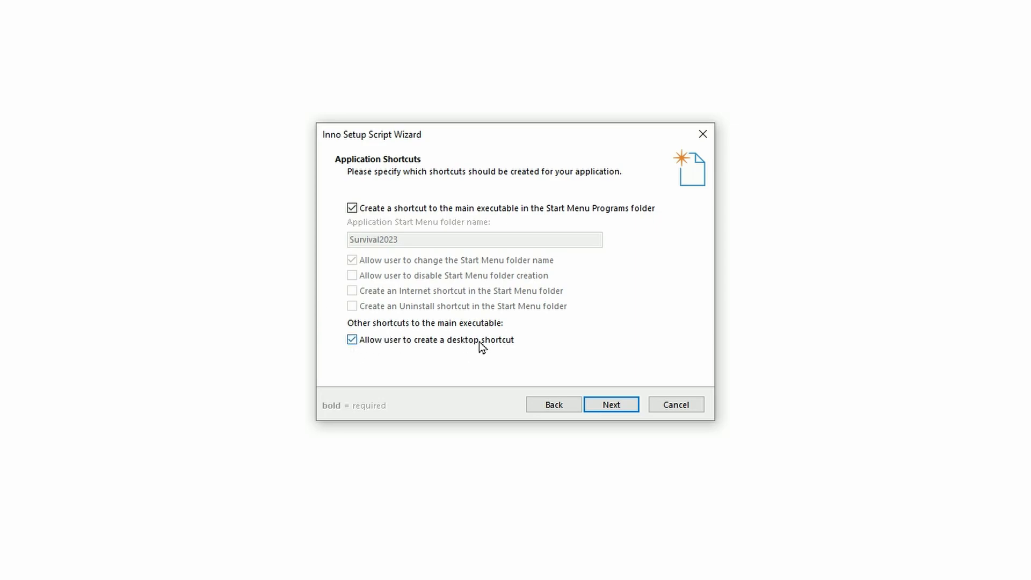
click(626, 405)
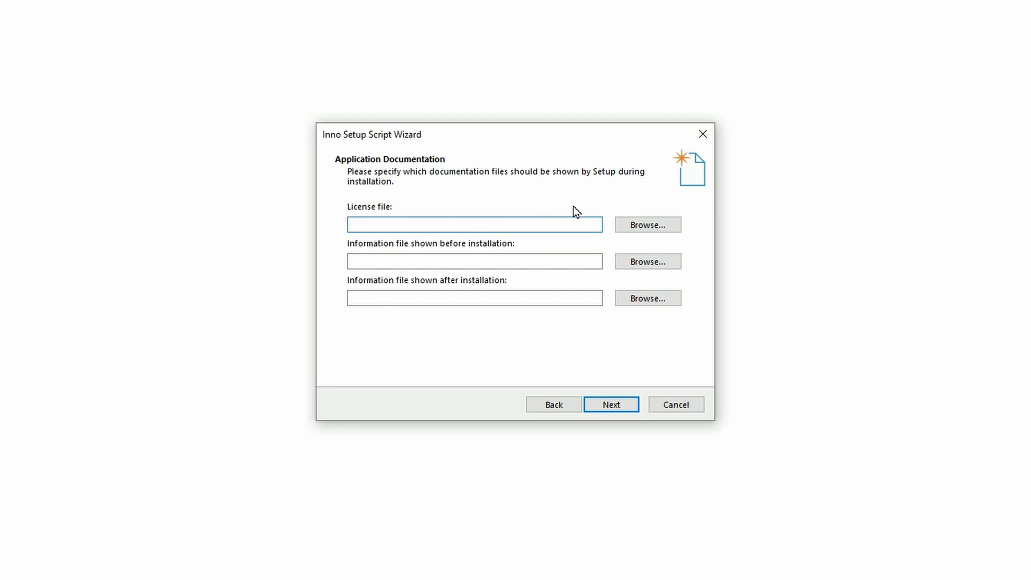
click(370, 260)
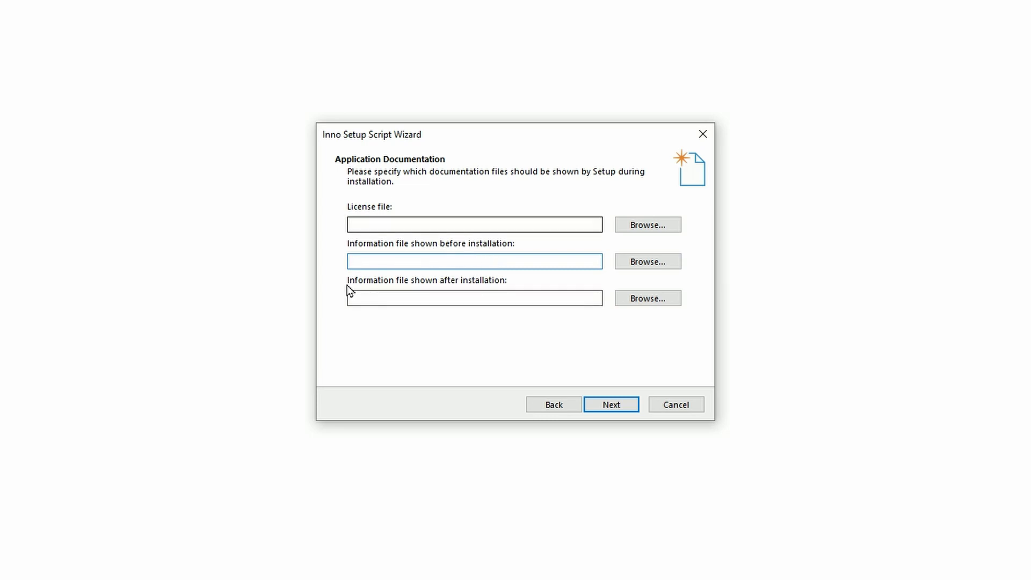
click(603, 405)
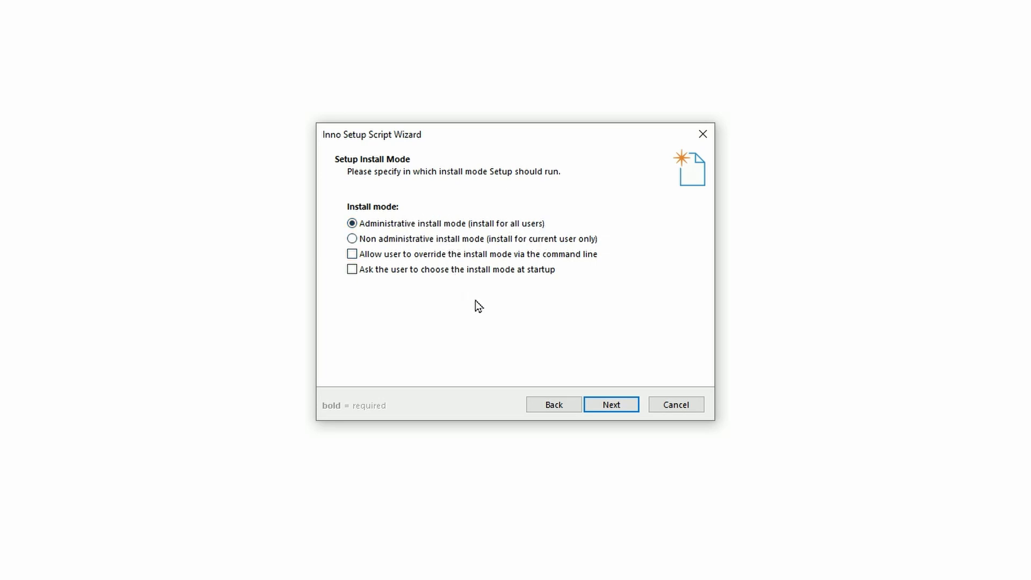
click(609, 408)
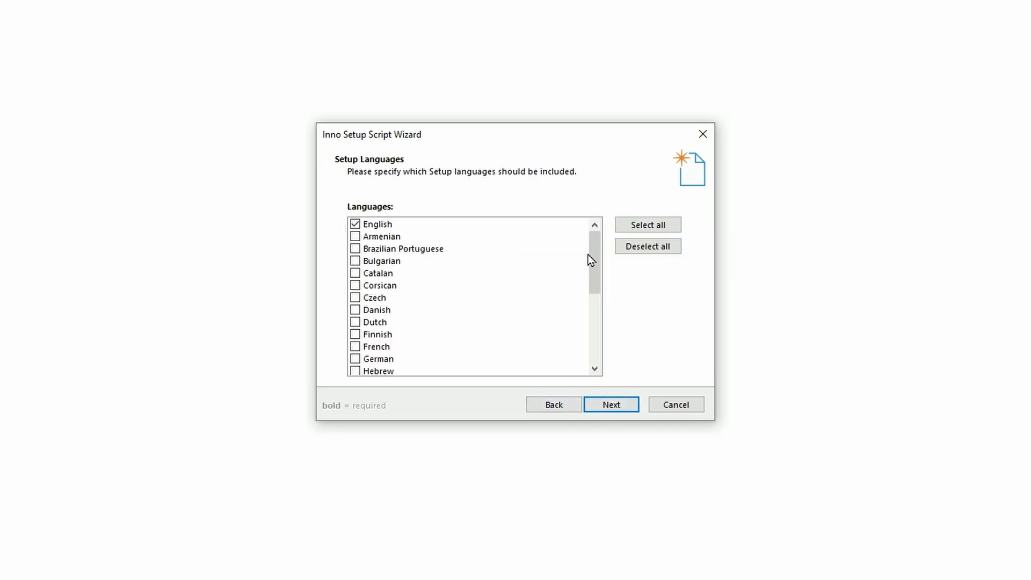
Add French to the setup languages alongside English and continue to the compiler settings.
drag(597, 250, 593, 365)
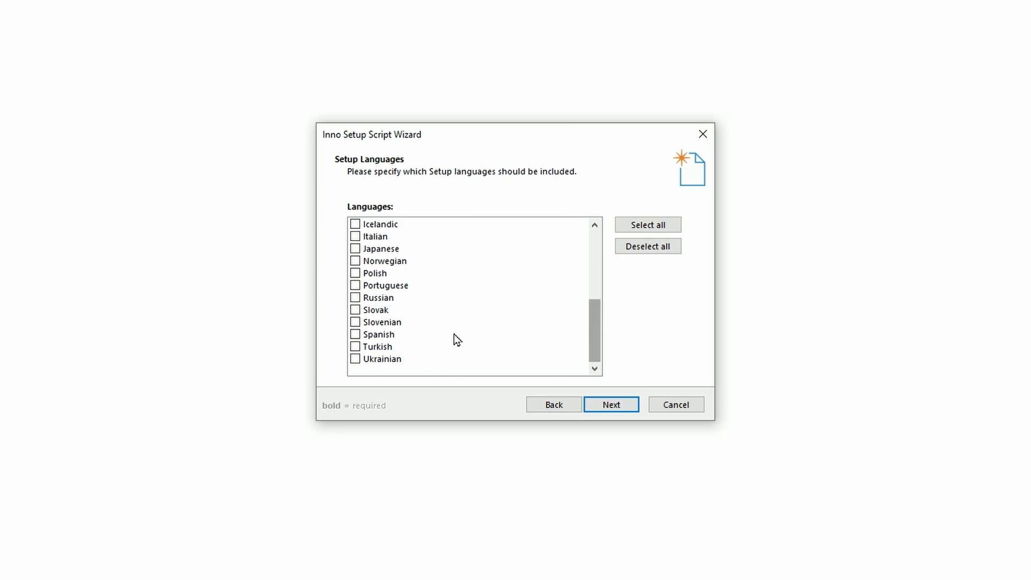
drag(592, 331, 599, 269)
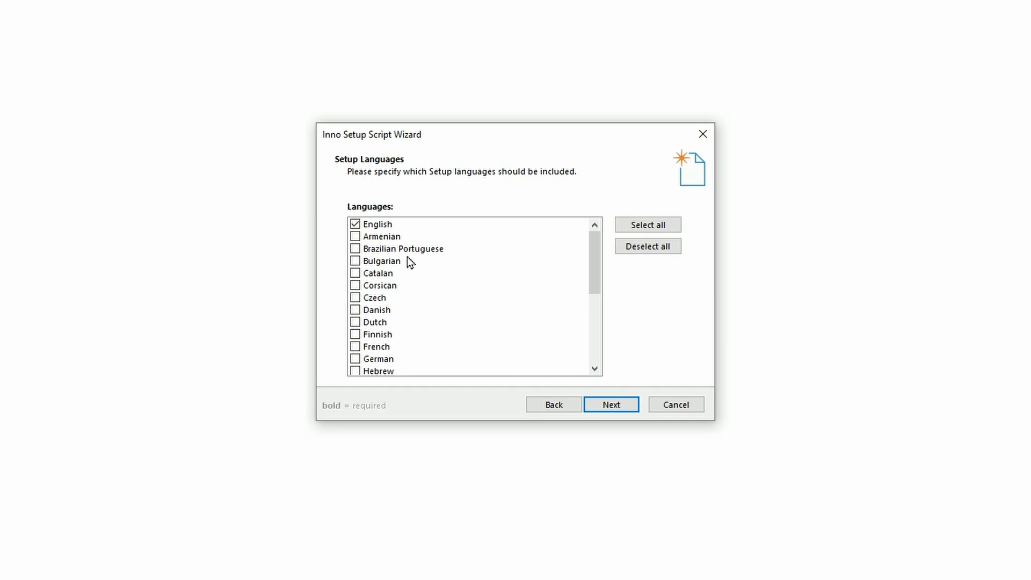
drag(595, 249, 596, 268)
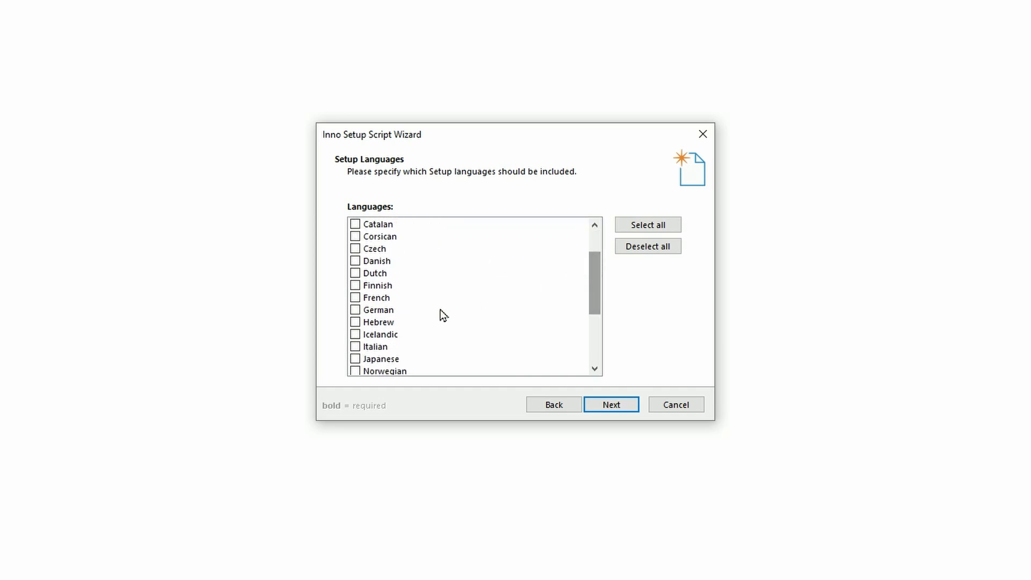
click(355, 297)
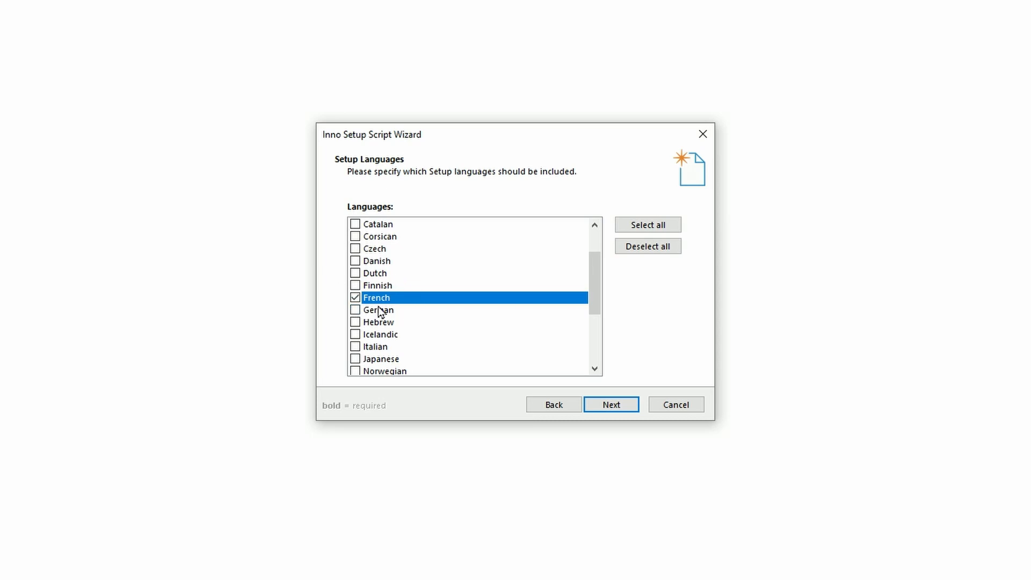
click(612, 406)
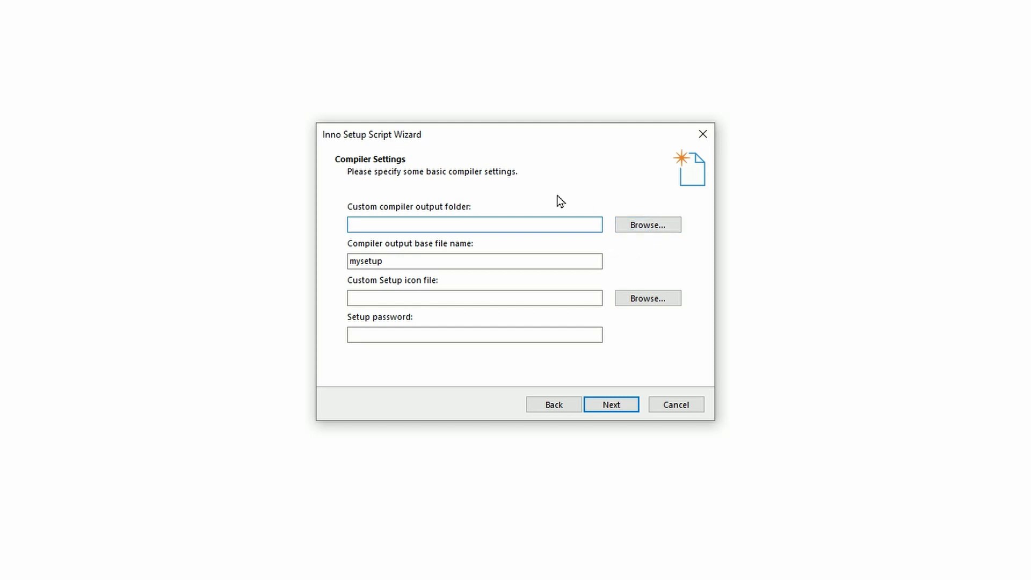
Set the compiler output folder to Output inside Downloads and the output base file name to survival2023-setup.
click(637, 228)
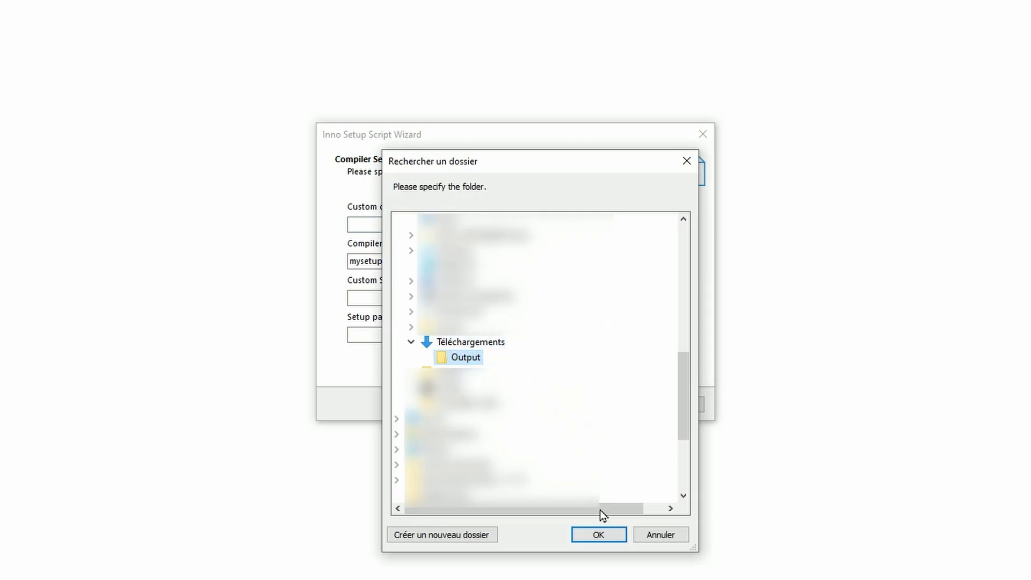
click(602, 533)
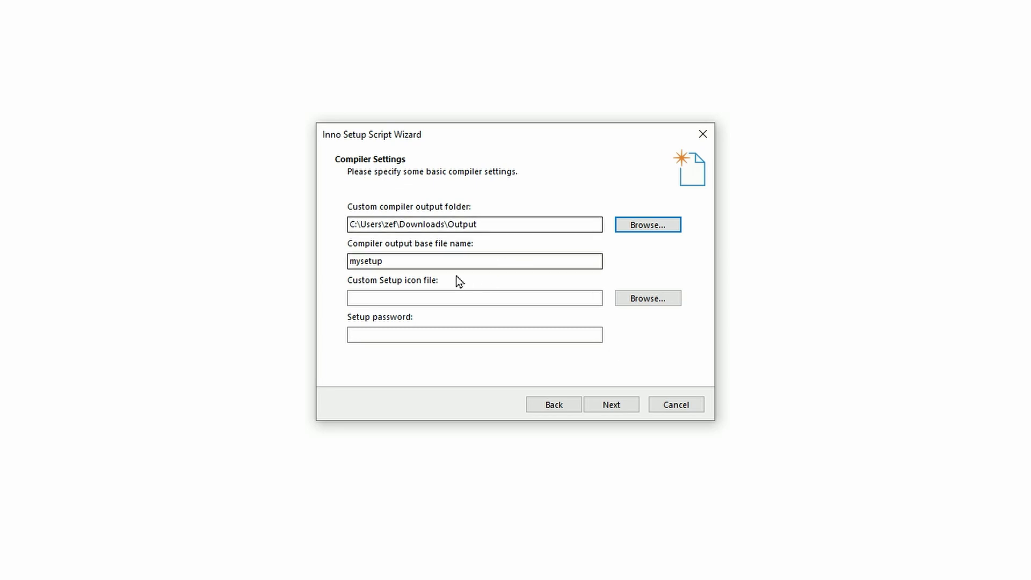
click(408, 261)
double_click(367, 262)
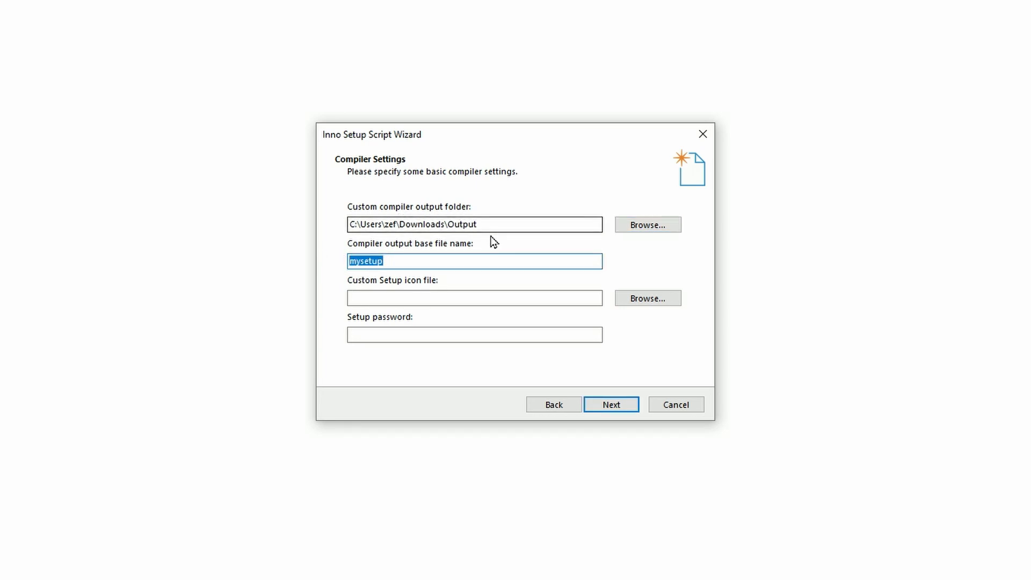
text(survival2023-)
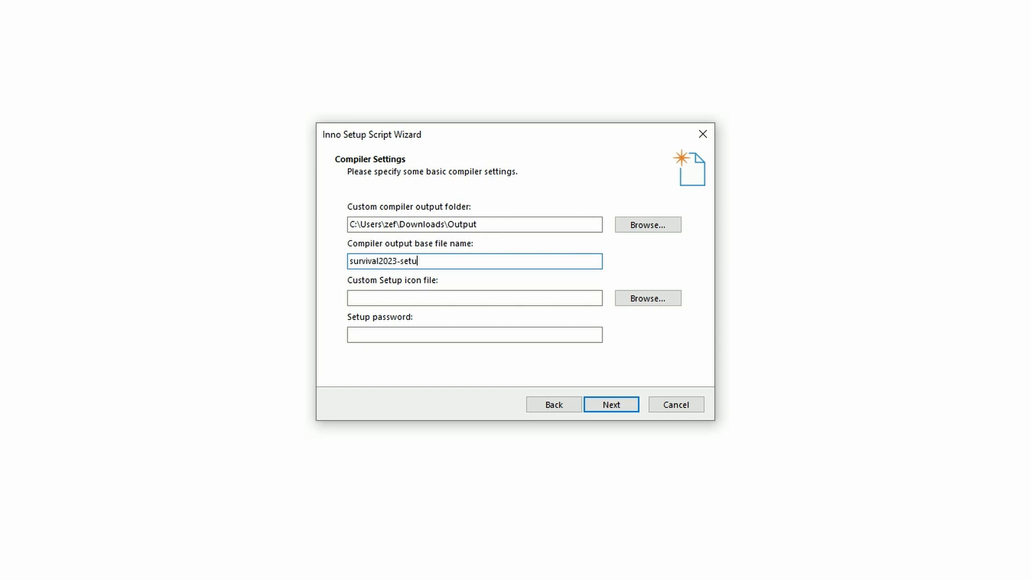
Finish the wizard with no custom setup icon or setup password, keeping the #define compiler directives enabled.
click(383, 296)
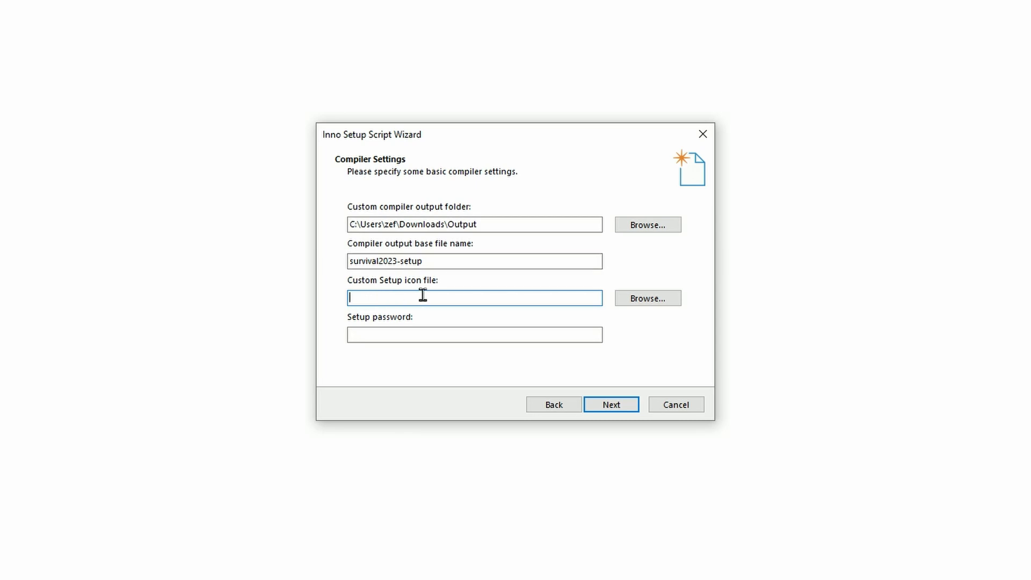
click(369, 332)
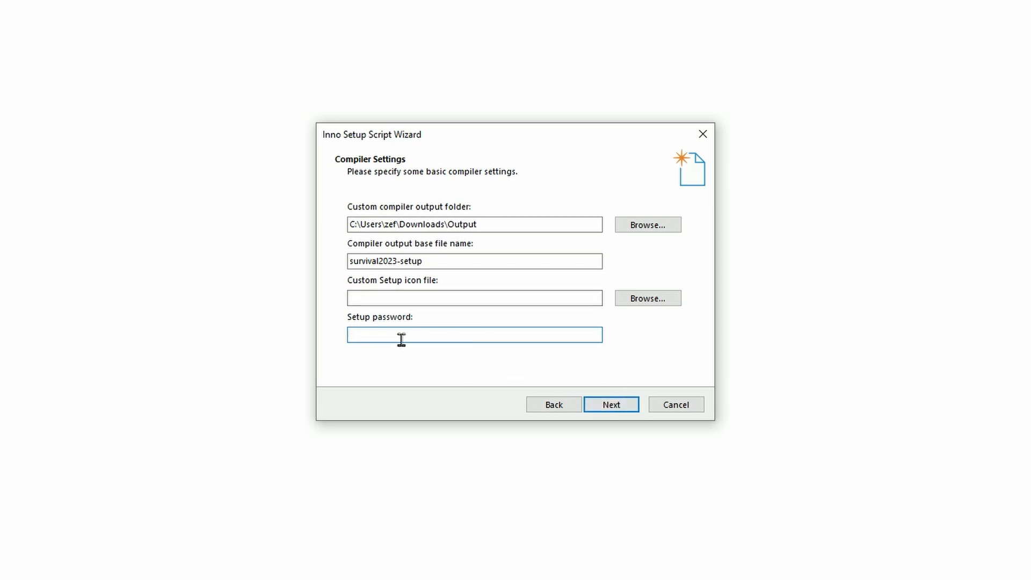
click(612, 406)
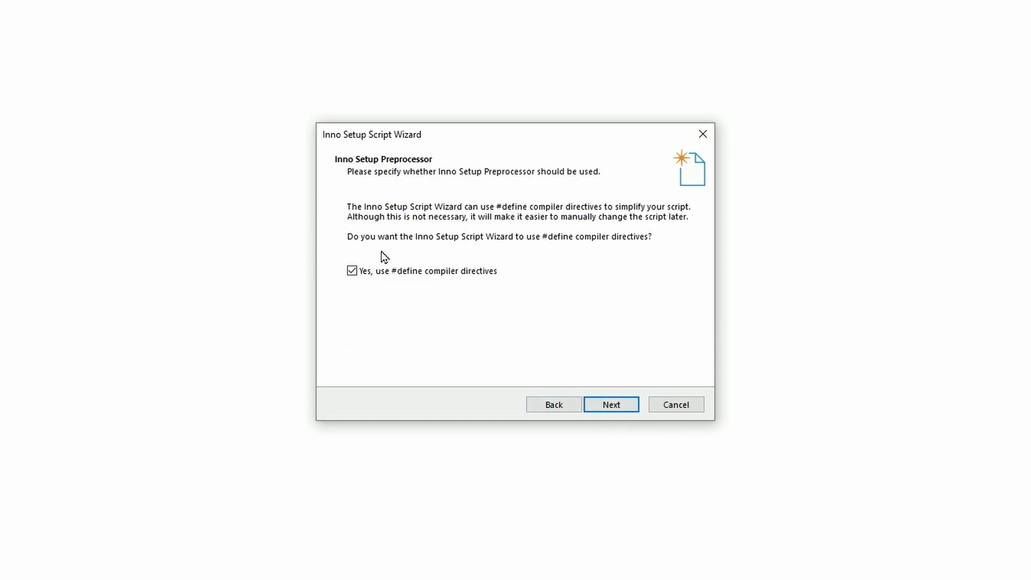
click(612, 406)
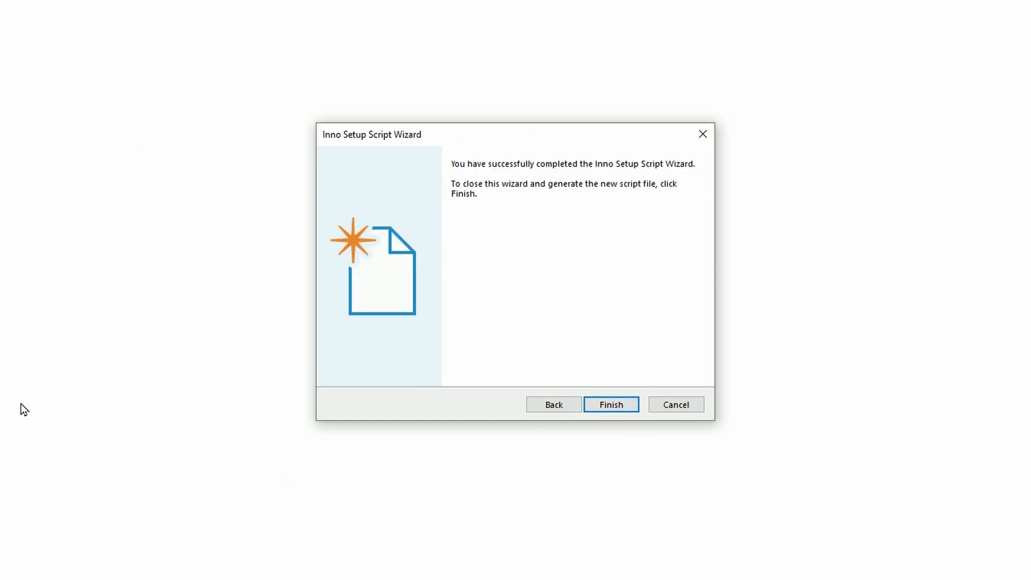
click(614, 405)
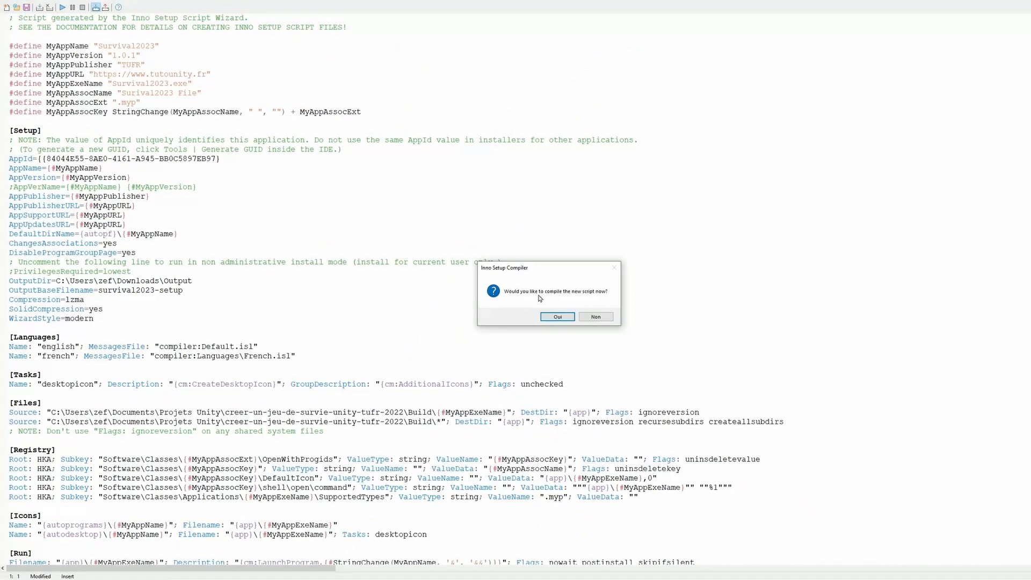
Compile the generated installer script, choosing to save it before compiling.
click(555, 318)
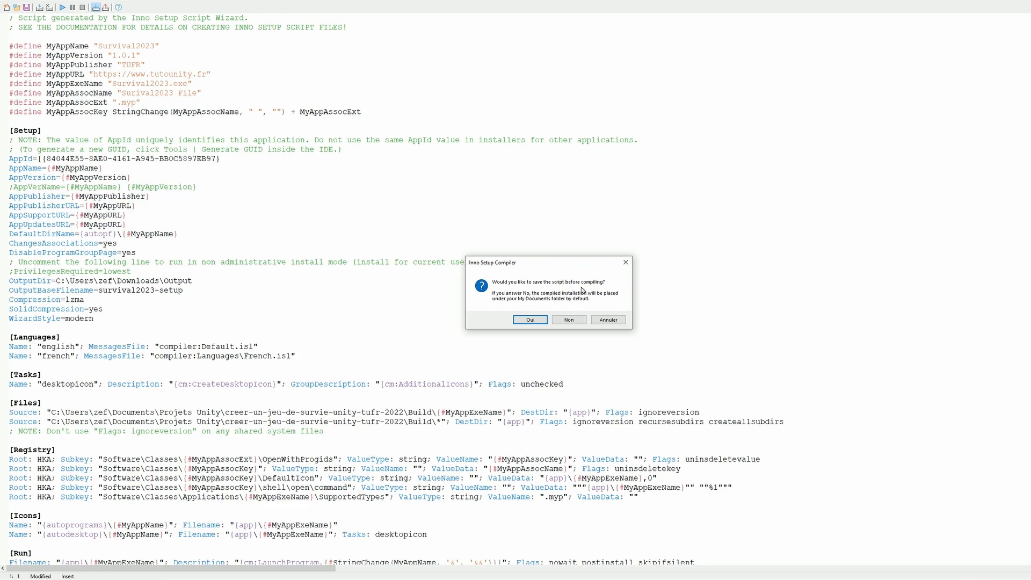
click(532, 319)
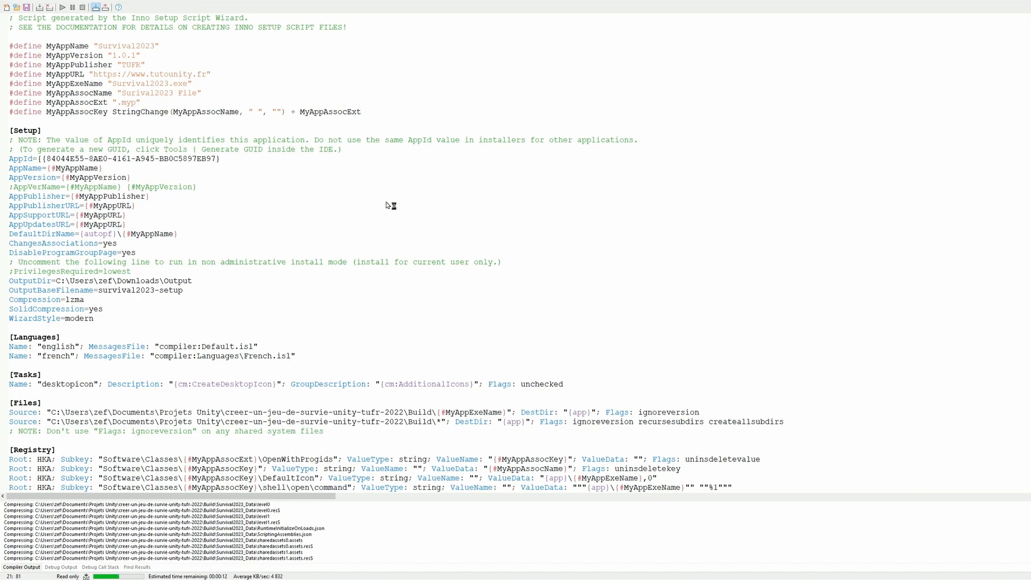
click(516, 270)
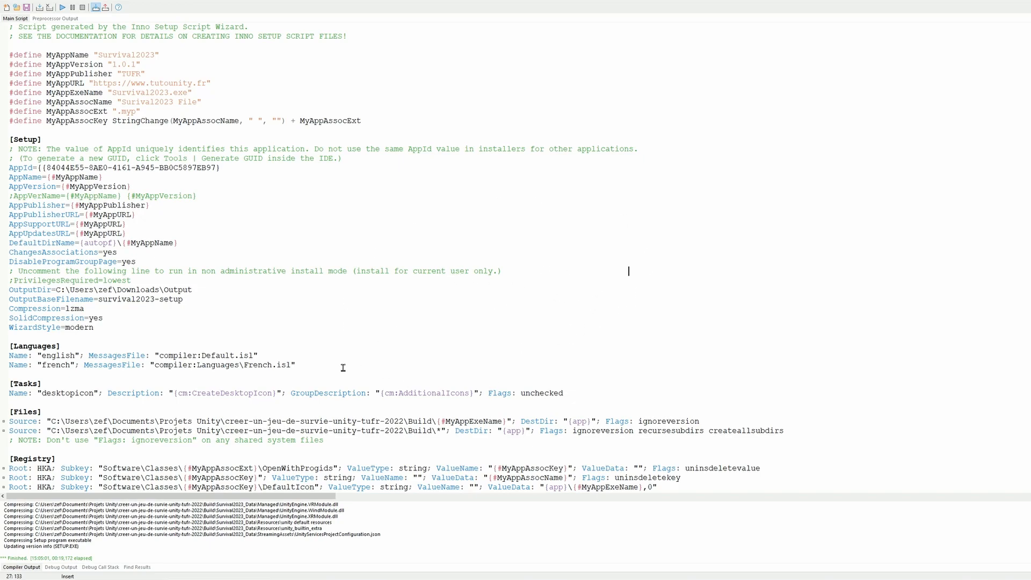
Switch to File Explorer and examine the compiled installer in the Output folder.
key(alt+Tab)
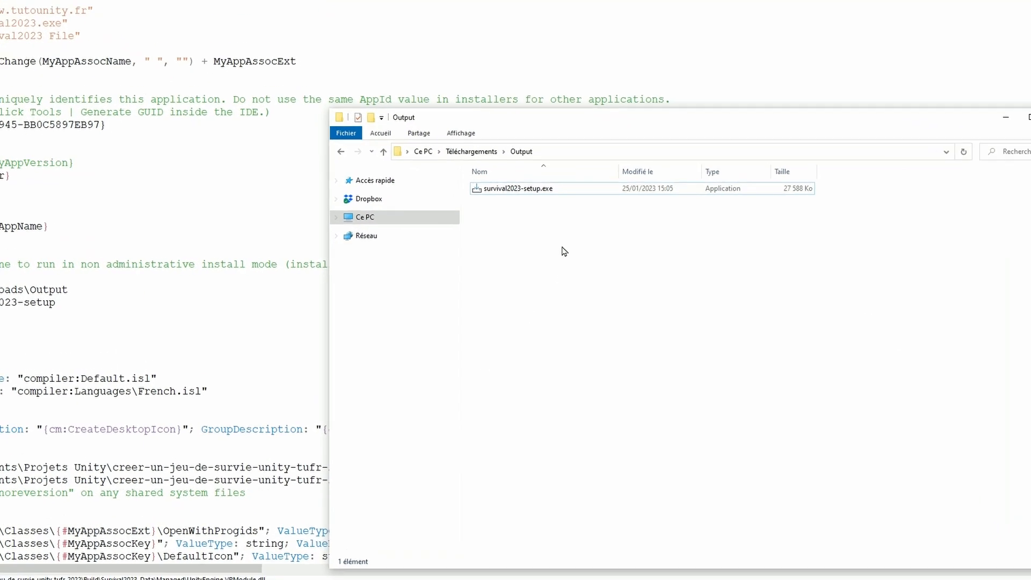
mouse_move(567, 161)
mouse_down()
mouse_move(553, 221)
mouse_move(557, 178)
mouse_up()
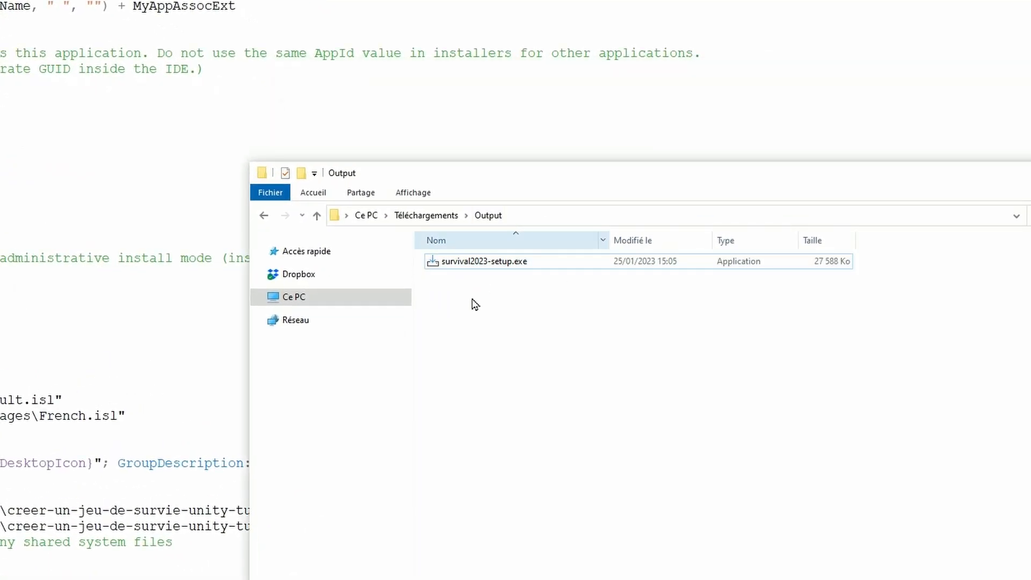
Run survival2023-setup.exe from the Output folder and choose Français as the installation language.
click(441, 258)
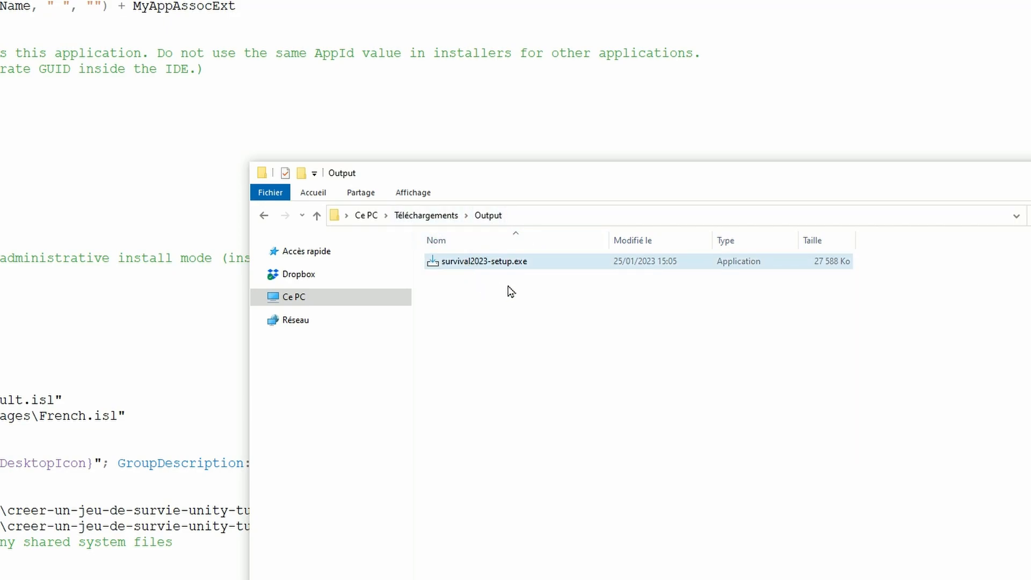
mouse_move(455, 267)
click(499, 267)
key(Return)
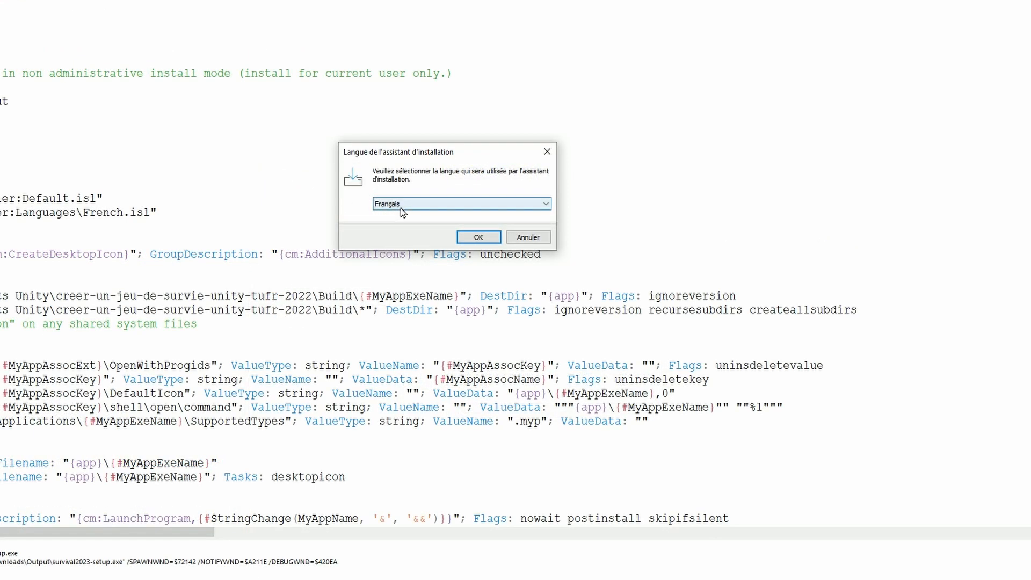
click(400, 207)
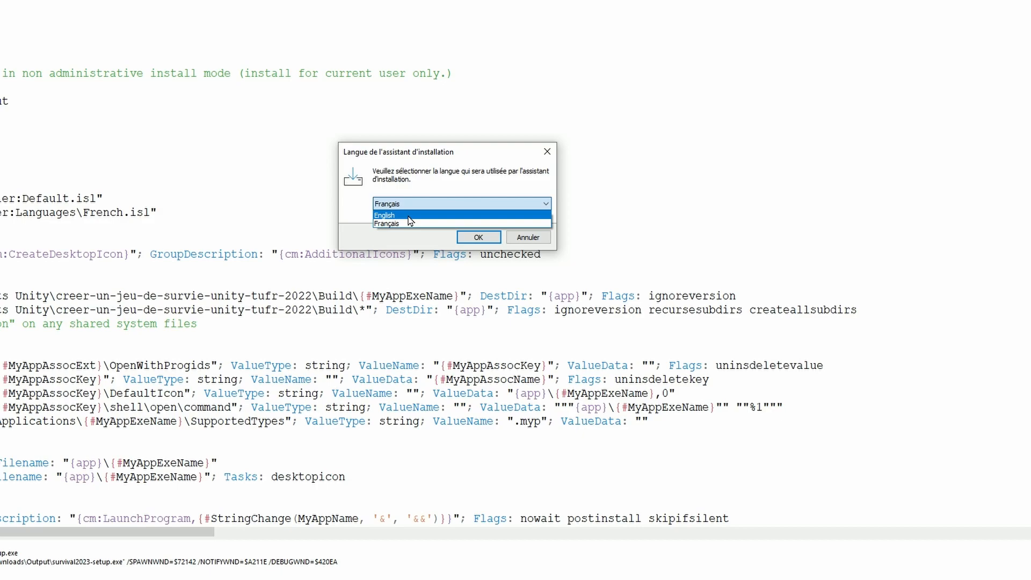
click(407, 223)
click(471, 237)
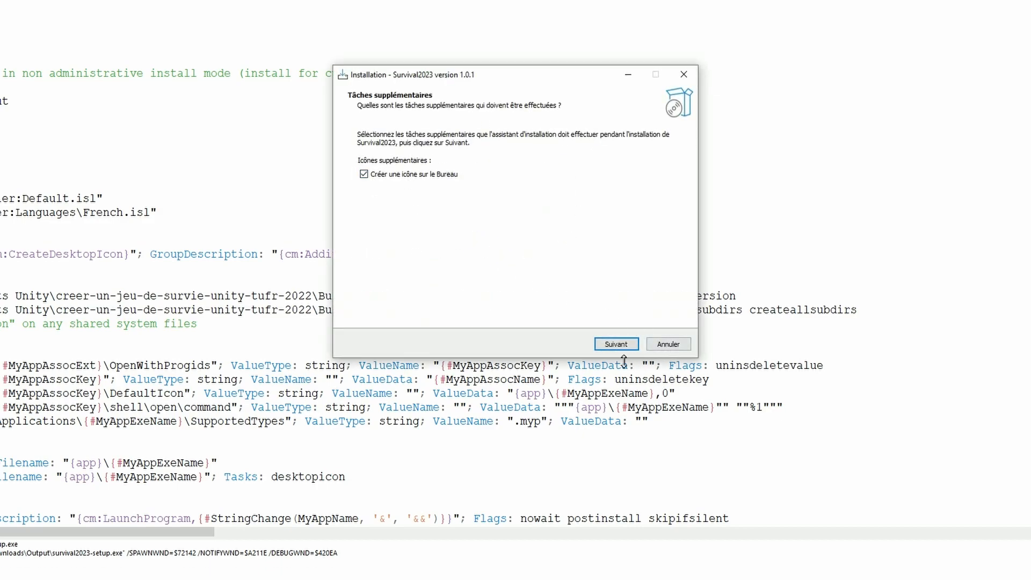
Install Survival2023 with a desktop icon and finish the setup with Exécuter Survival2023 enabled to launch the game.
click(617, 345)
click(618, 347)
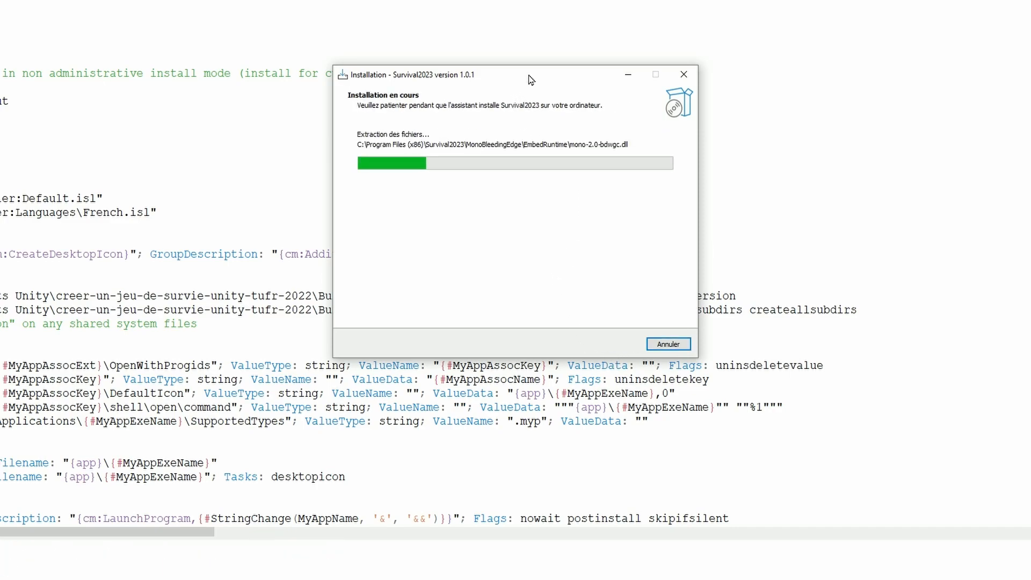
drag(531, 79, 528, 119)
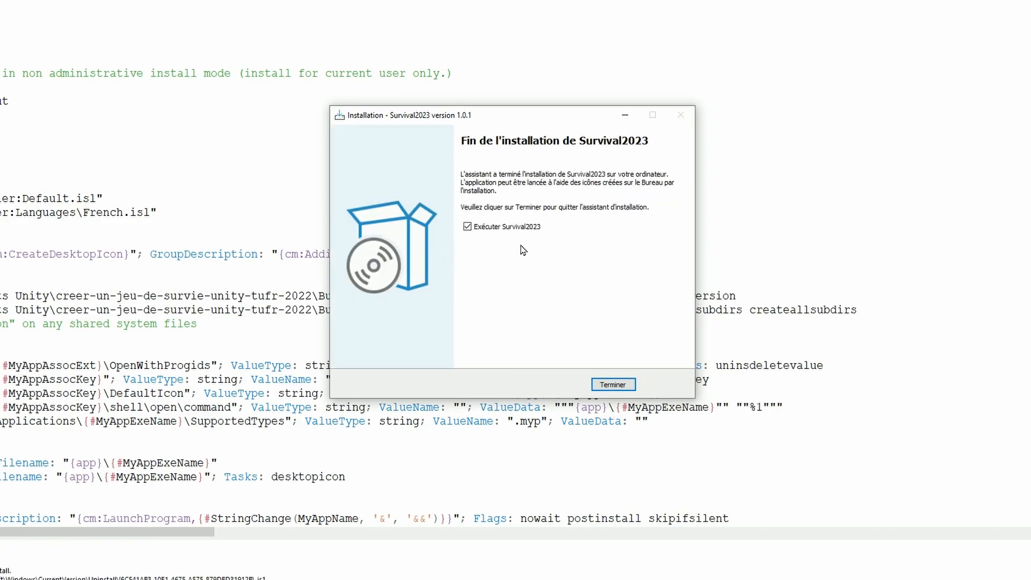
click(613, 385)
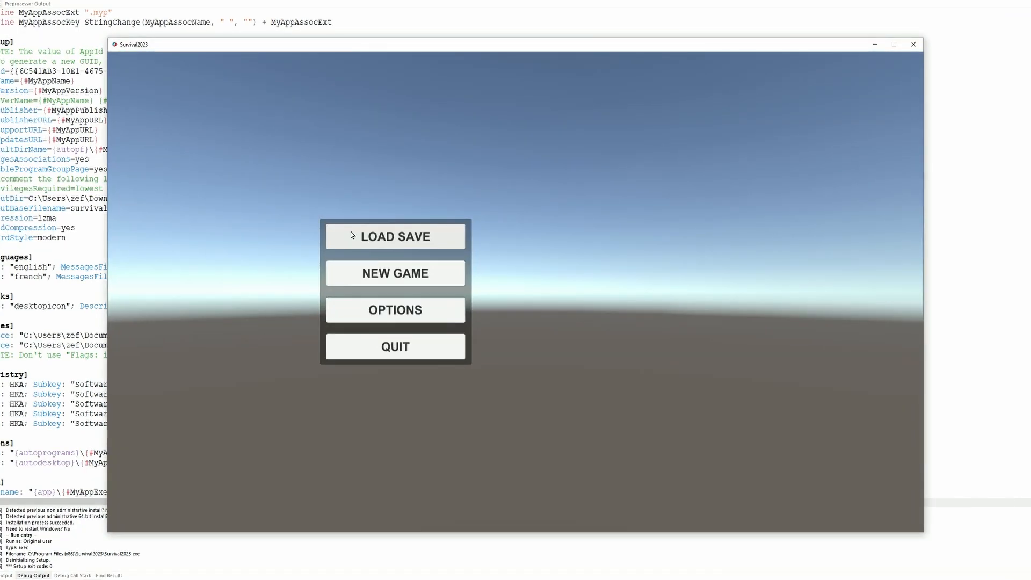
Test the installed game by trying the Fullscreen option, starting a new game and moving the character forward.
click(396, 310)
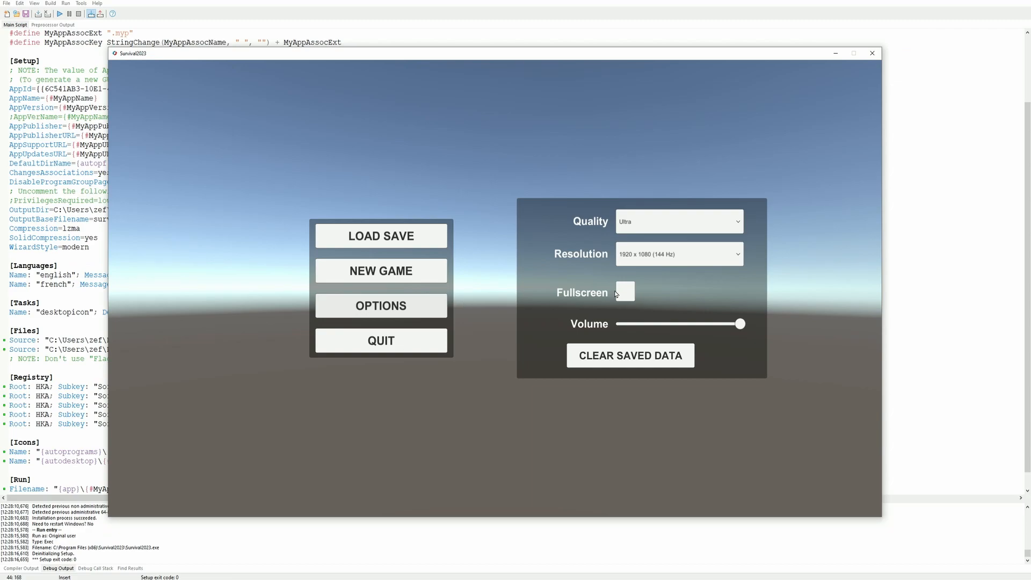
click(624, 292)
click(690, 297)
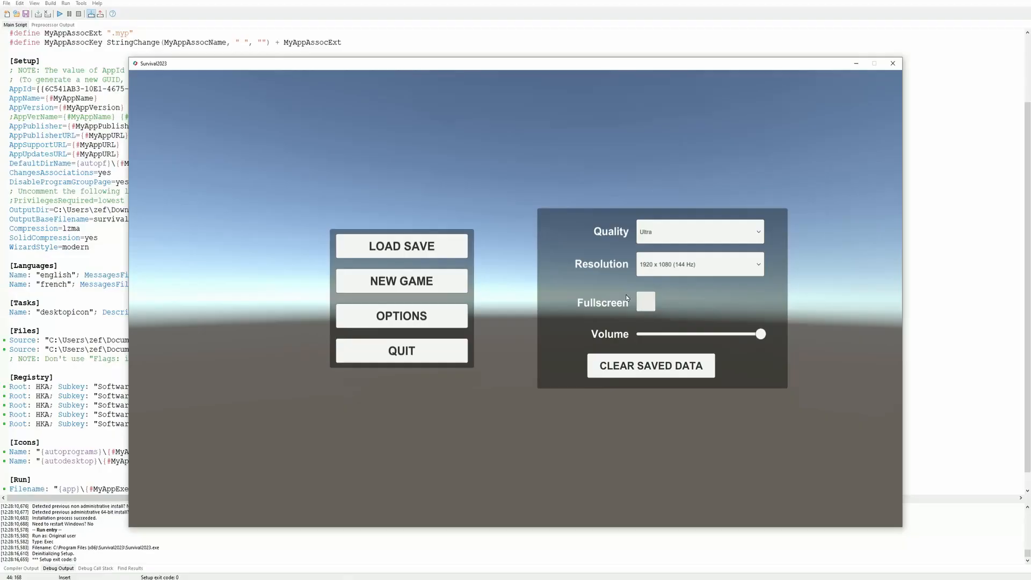
click(402, 281)
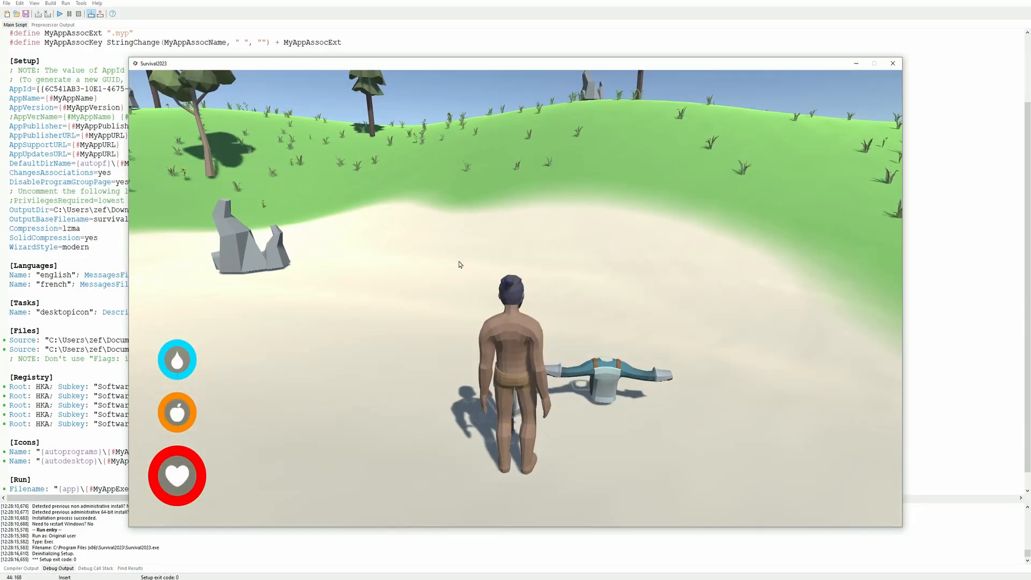
key(w)
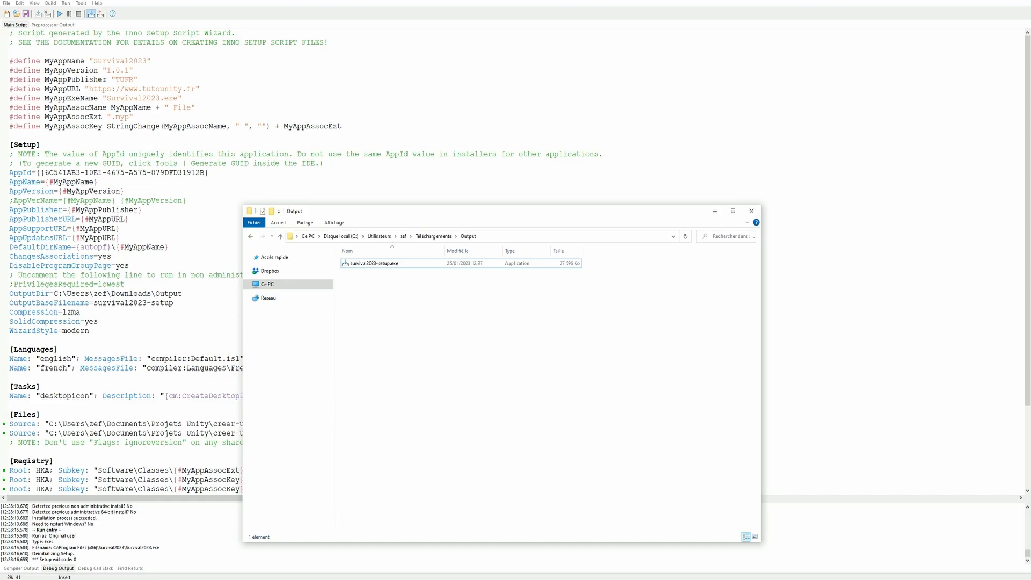
Bring up the web browser showing itch.io, maximize its window and look through the featured and fresh games.
drag(1030, 233, 463, 201)
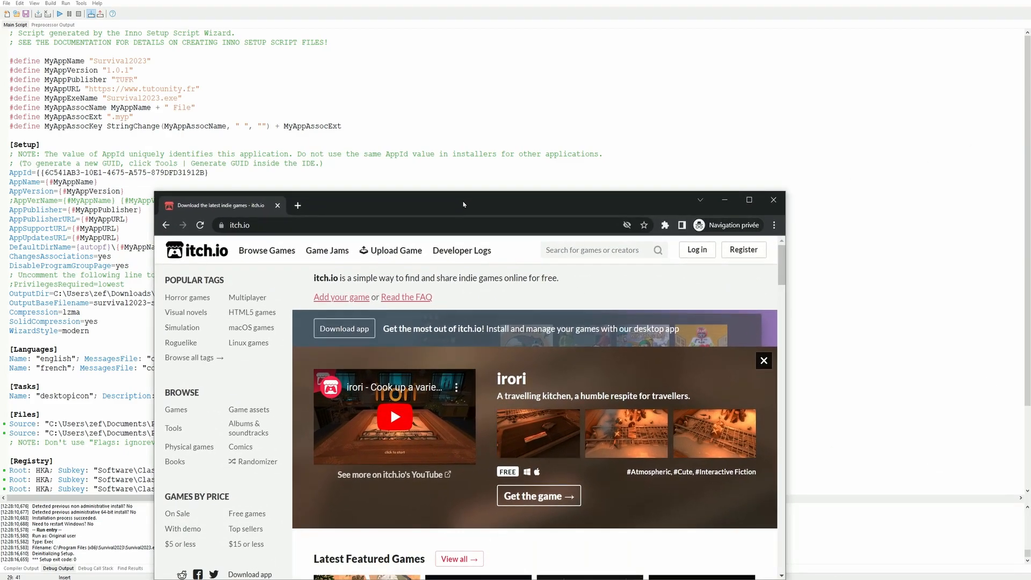
double_click(465, 204)
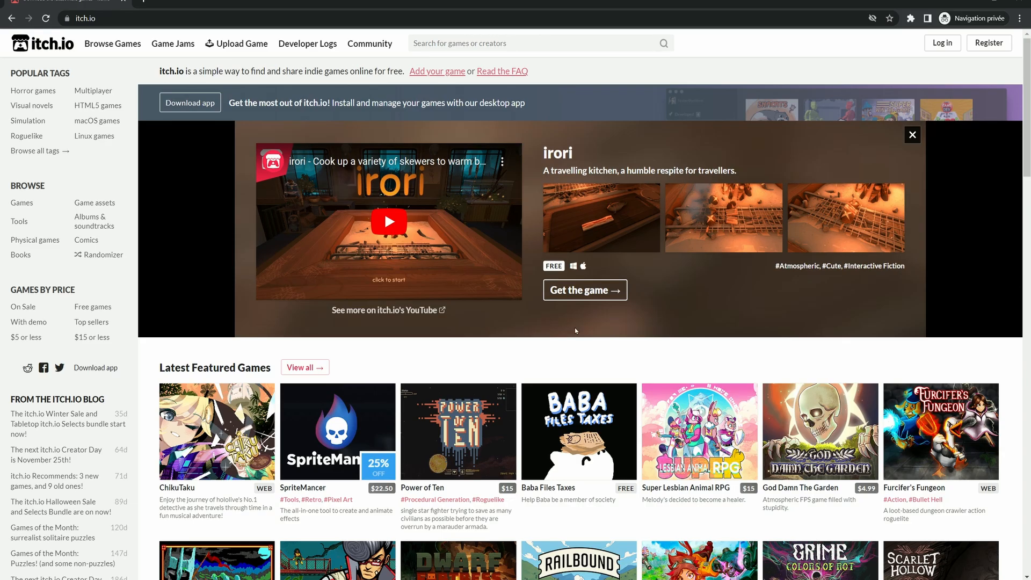
scroll(561, 324, down, 15)
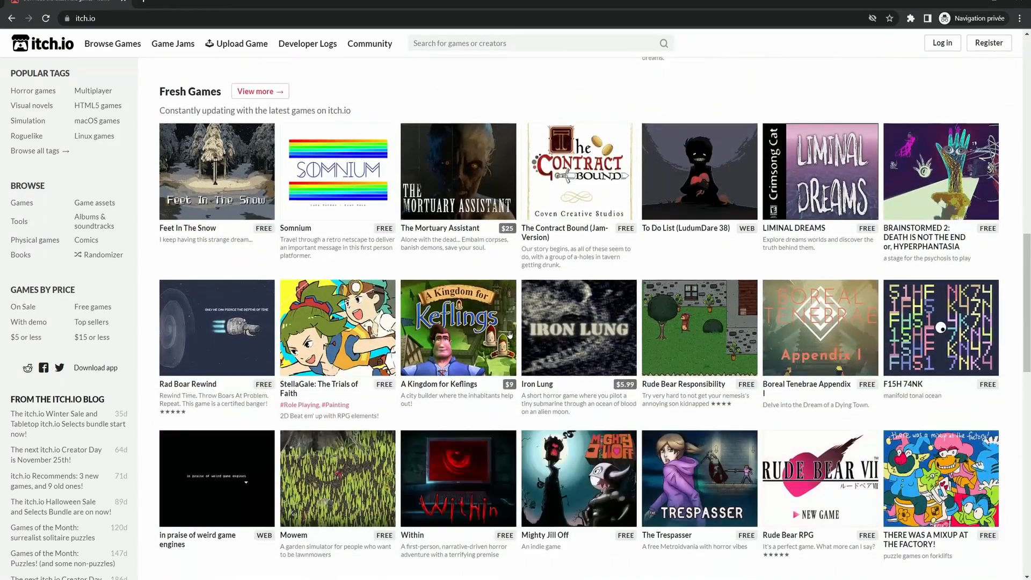
scroll(550, 280, up, 1)
scroll(601, 285, down, 6)
scroll(598, 294, up, 5)
scroll(599, 294, up, 15)
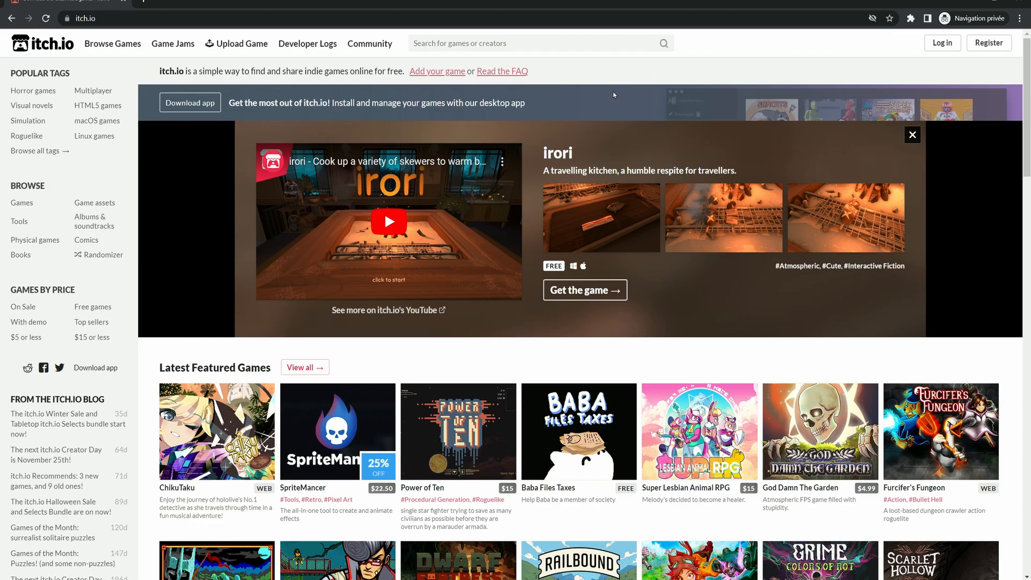
Search itch.io for zef_tufr, look through the creator's published games and open the Advienne Que Pourra ! page.
click(489, 43)
text(zef_)
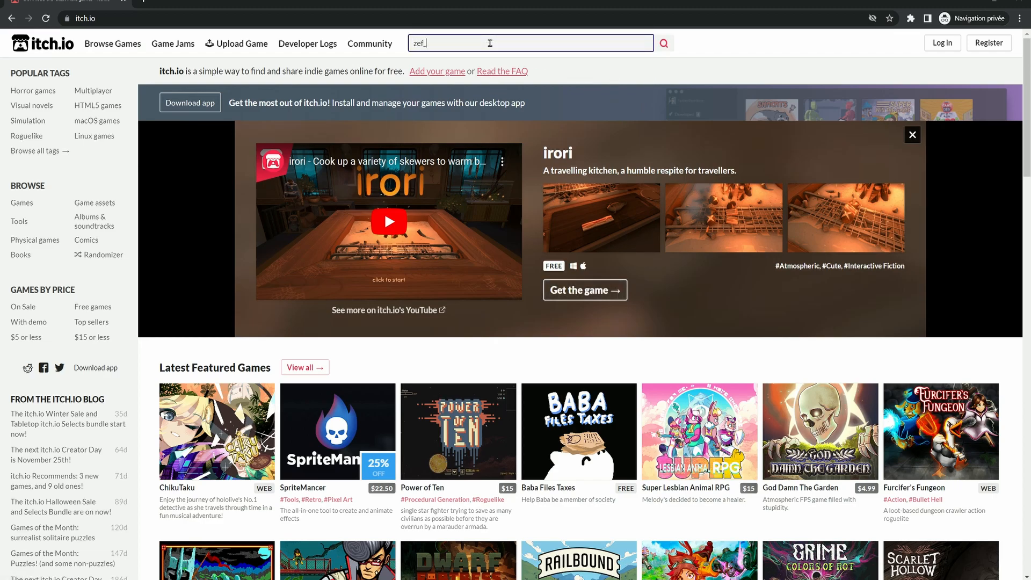
text(tufr)
key(Return)
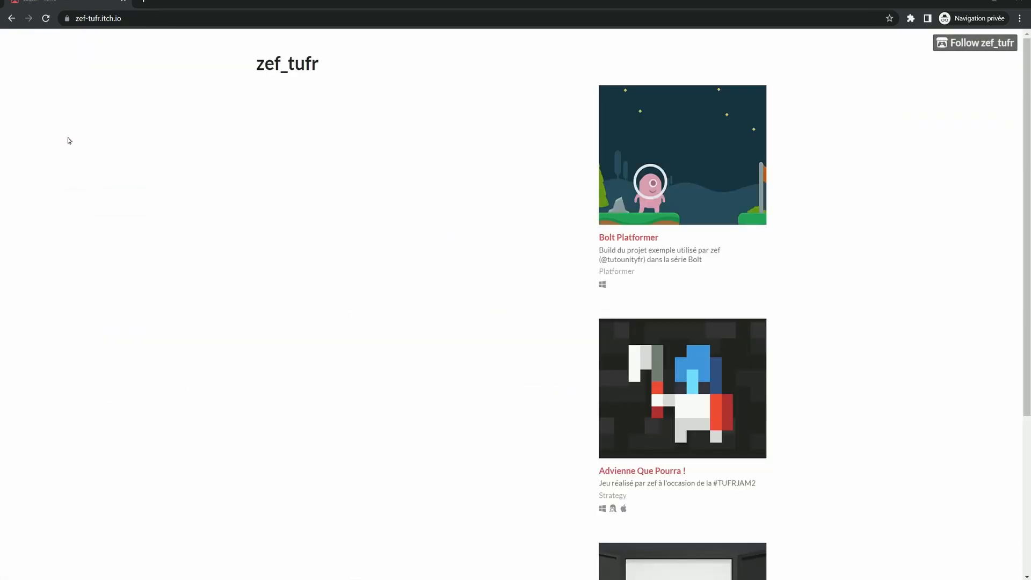
scroll(214, 195, down, 1)
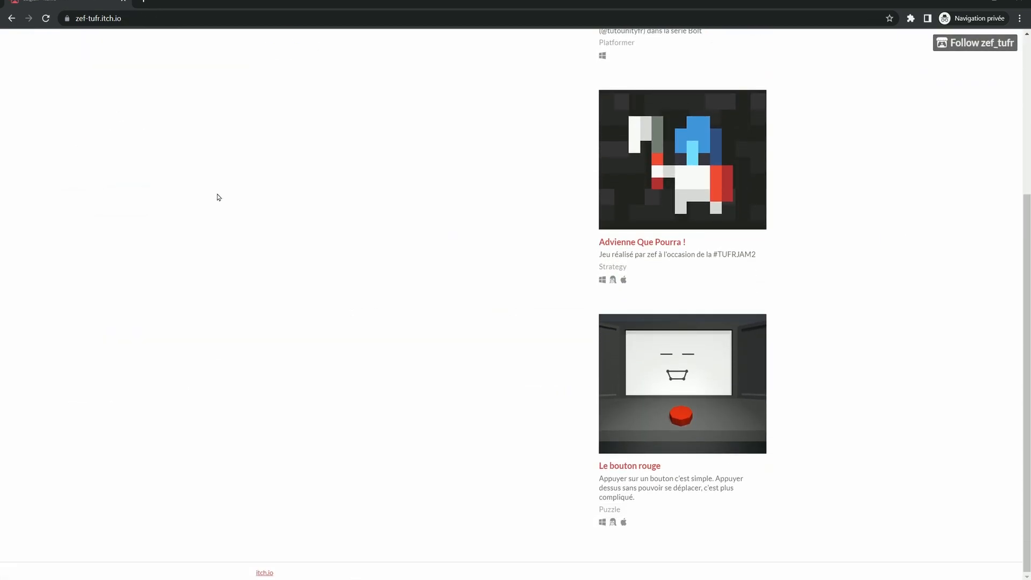
scroll(338, 231, up, 4)
scroll(502, 357, down, 4)
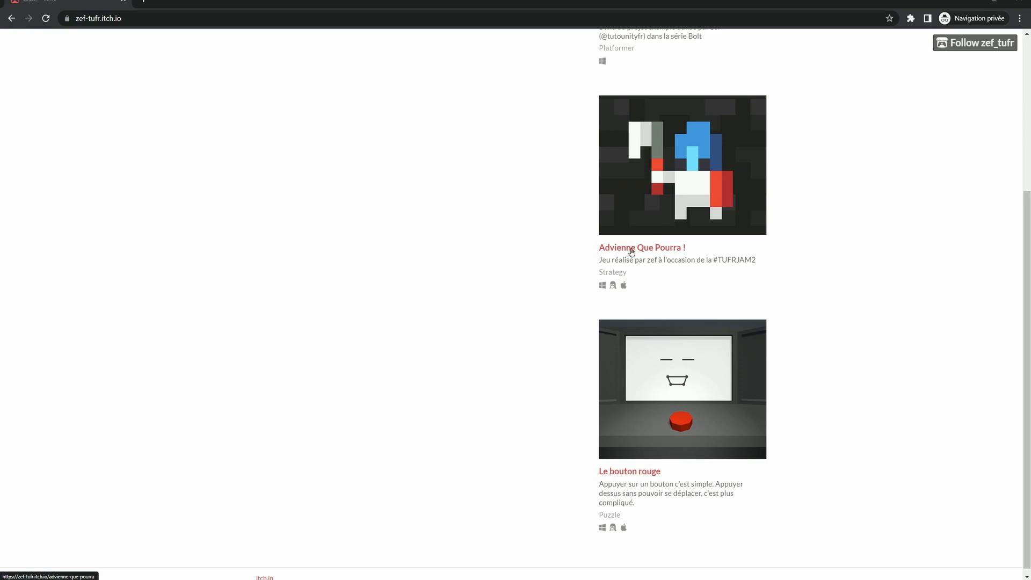
scroll(681, 84, up, 4)
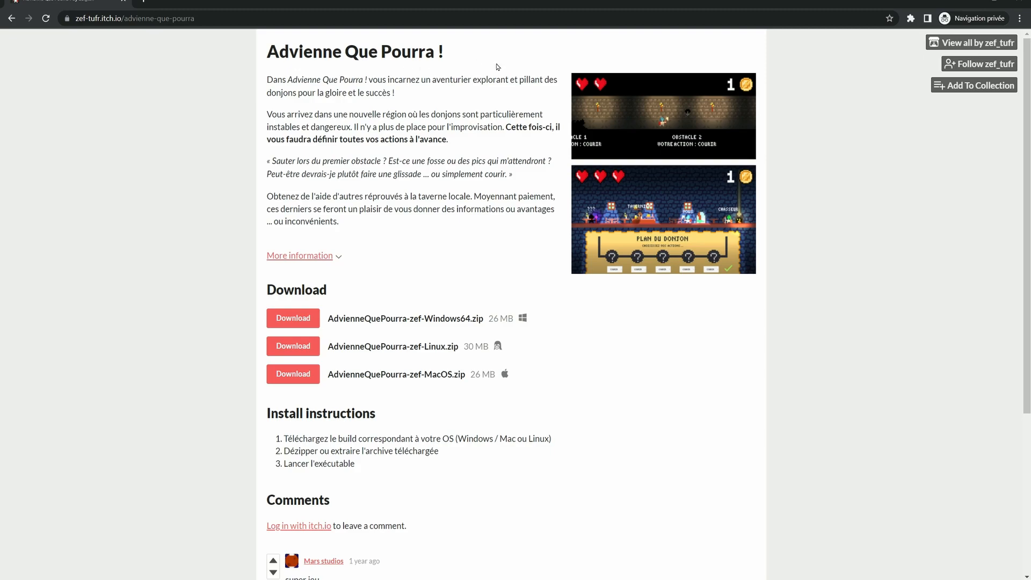
Examine the per-platform download files, install instructions and comments on the Advienne Que Pourra ! page.
scroll(657, 236, down, 2)
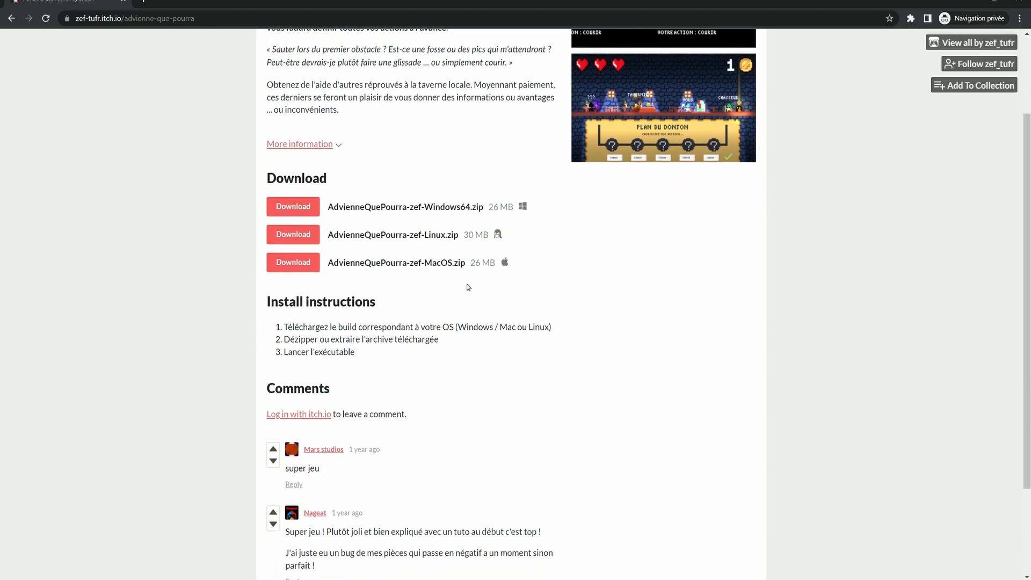
drag(471, 254, 323, 203)
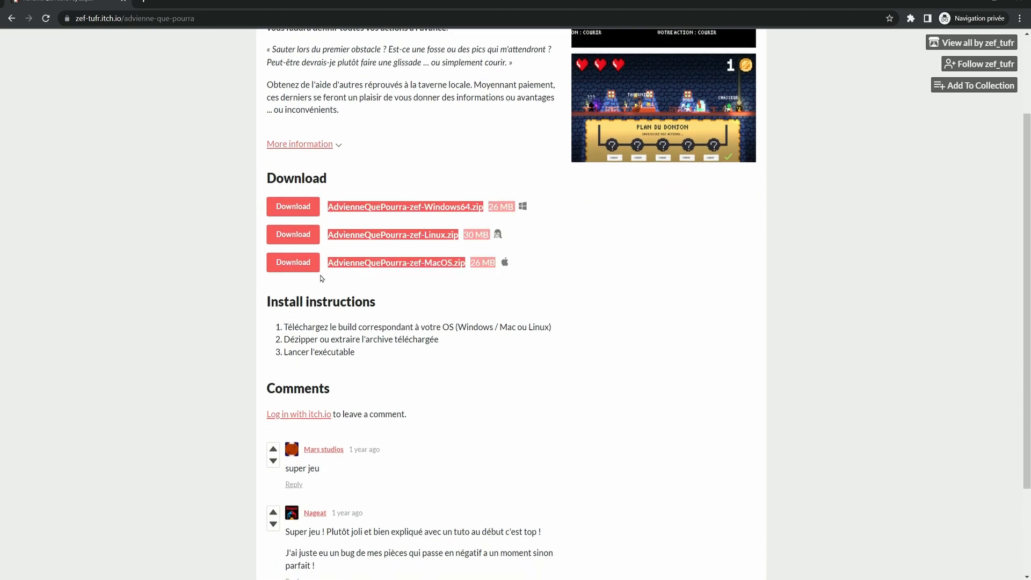
drag(293, 307, 311, 340)
click(388, 243)
scroll(388, 244, down, 3)
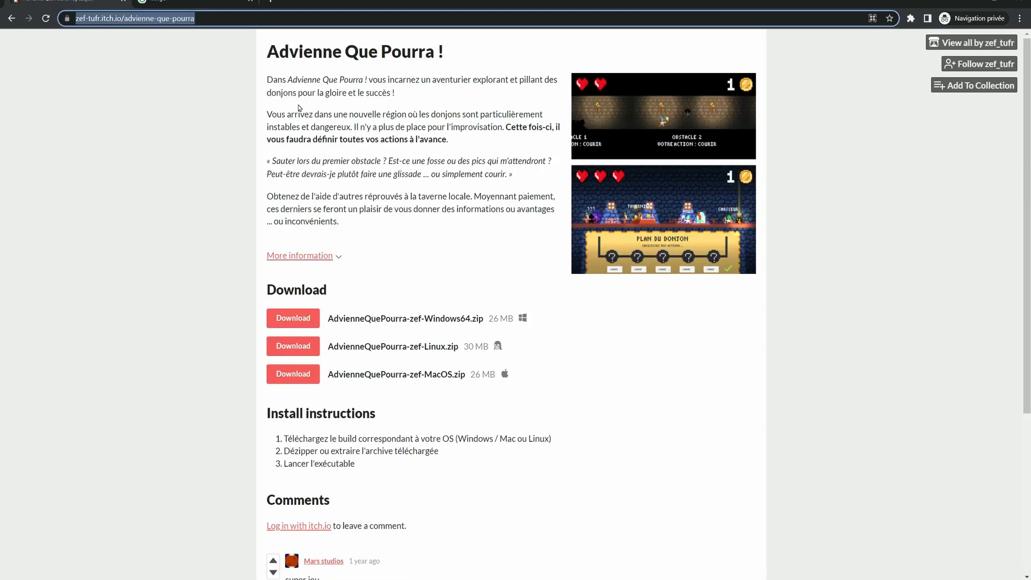
Search Google for gamejolt in the second browser tab and open the Game Jolt website.
click(199, 1)
text(g)
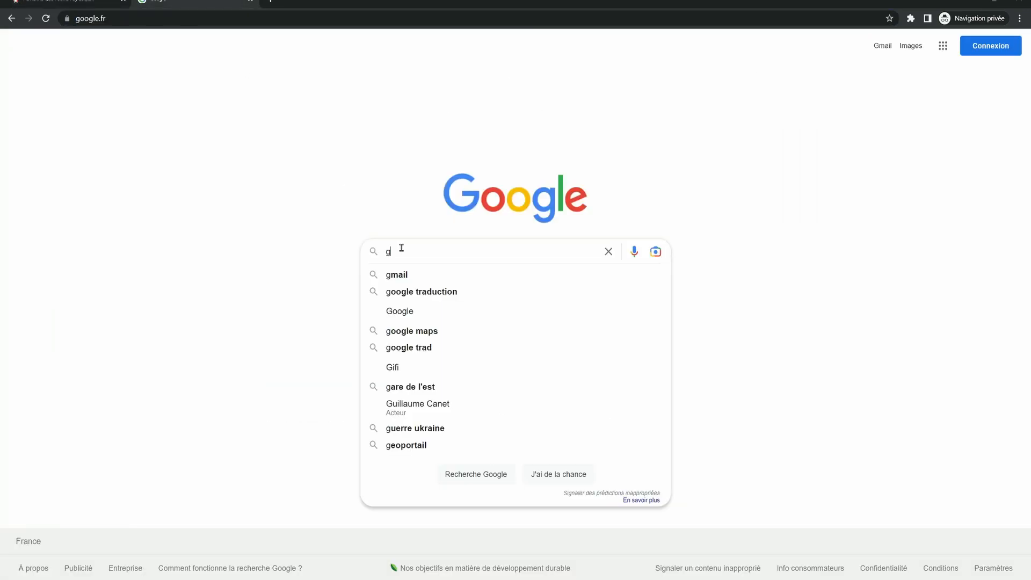
text(amejolt)
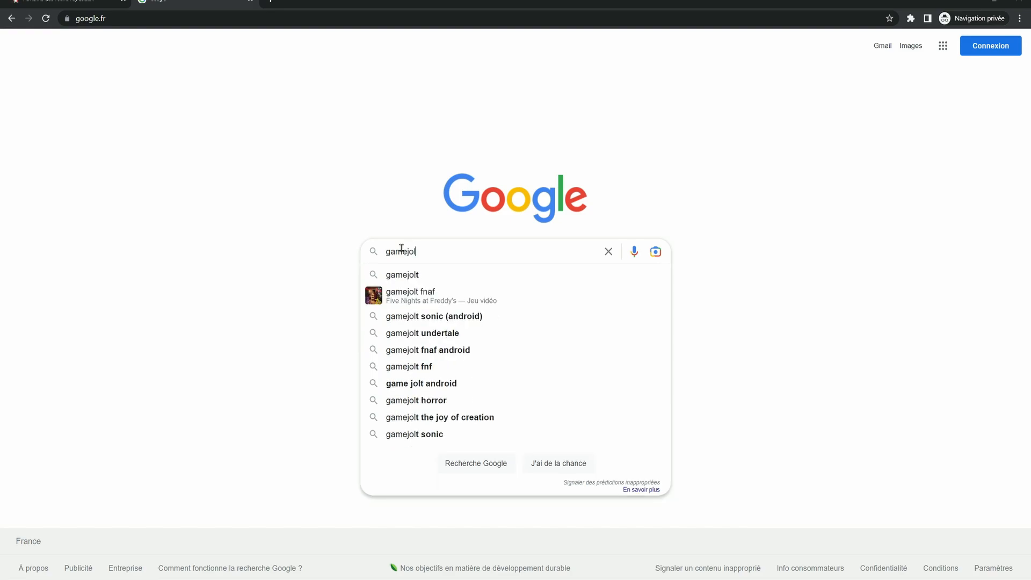
key(Return)
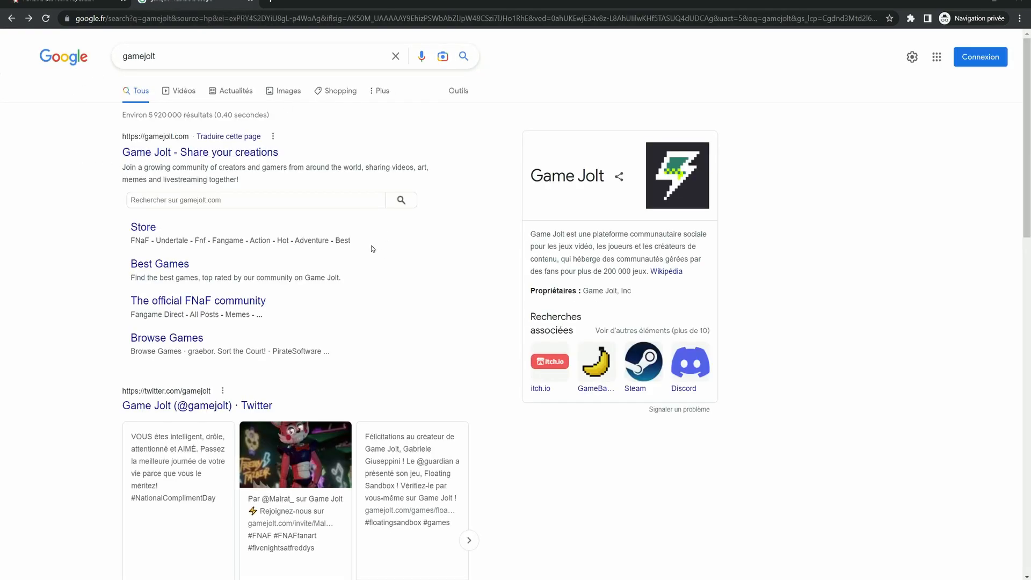
click(195, 153)
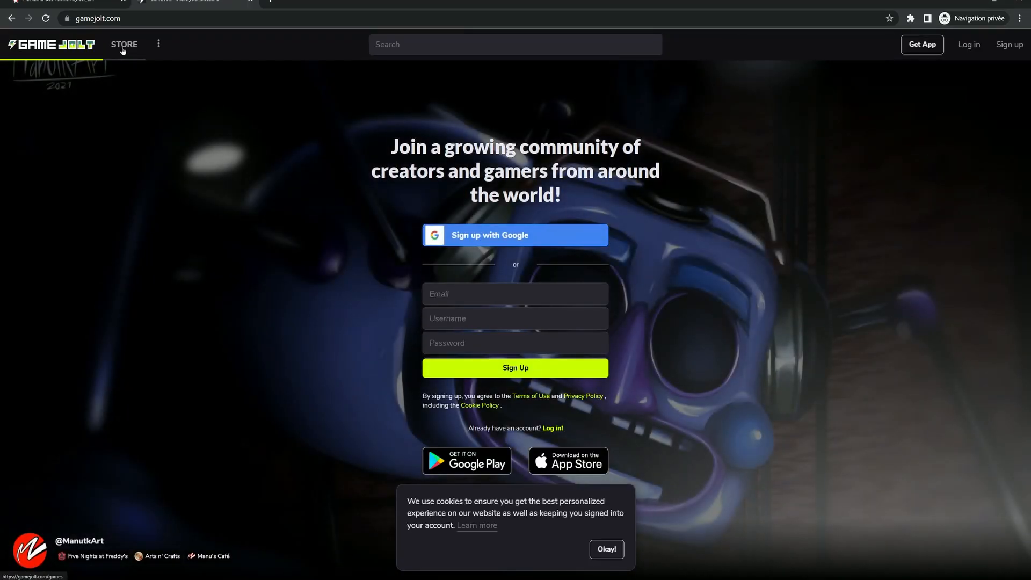
Open the Game Jolt store and examine its genre categories and the list of featured games.
click(123, 46)
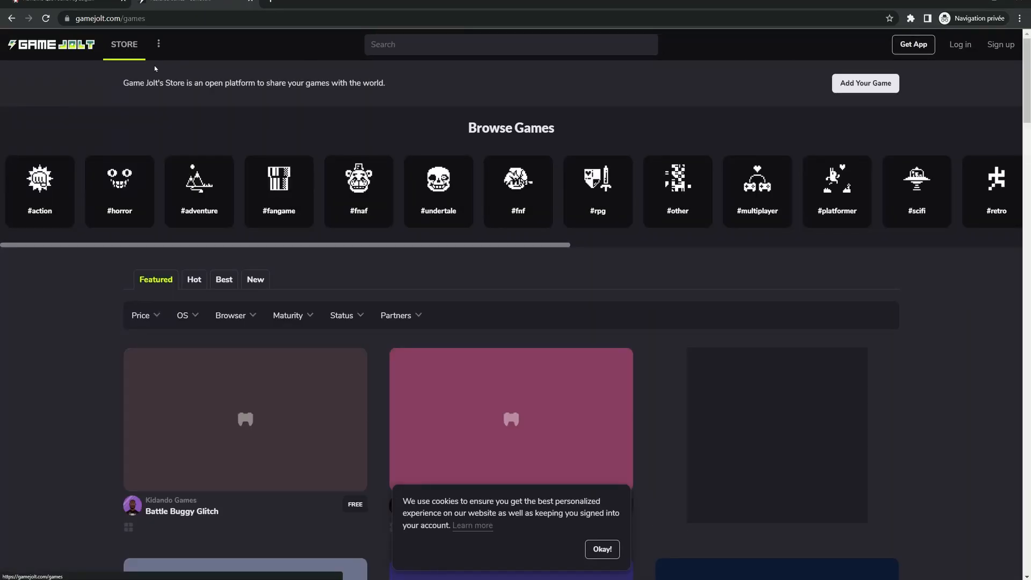
scroll(75, 301, down, 1)
scroll(84, 304, up, 1)
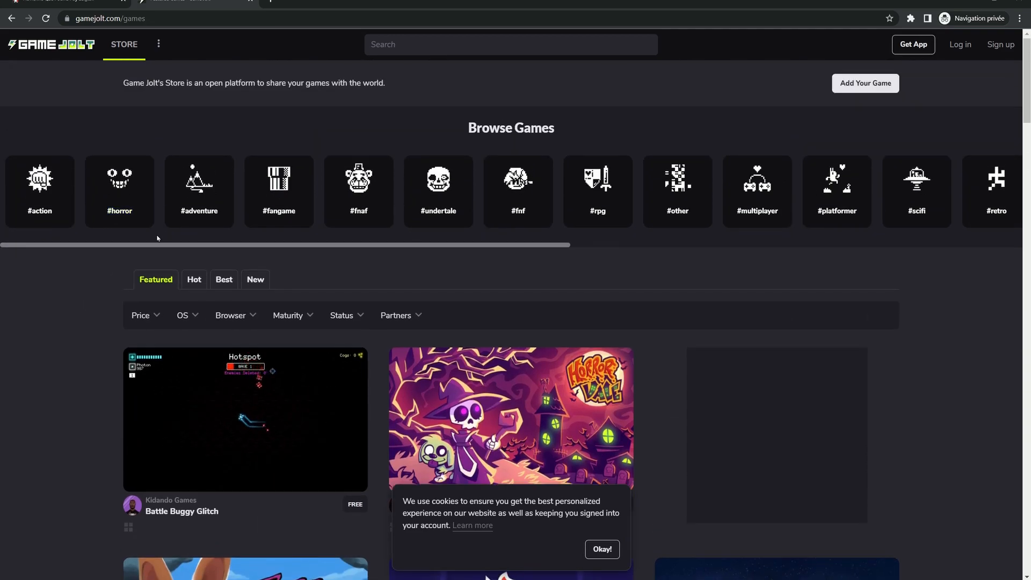
drag(136, 246, 550, 252)
scroll(70, 345, down, 1)
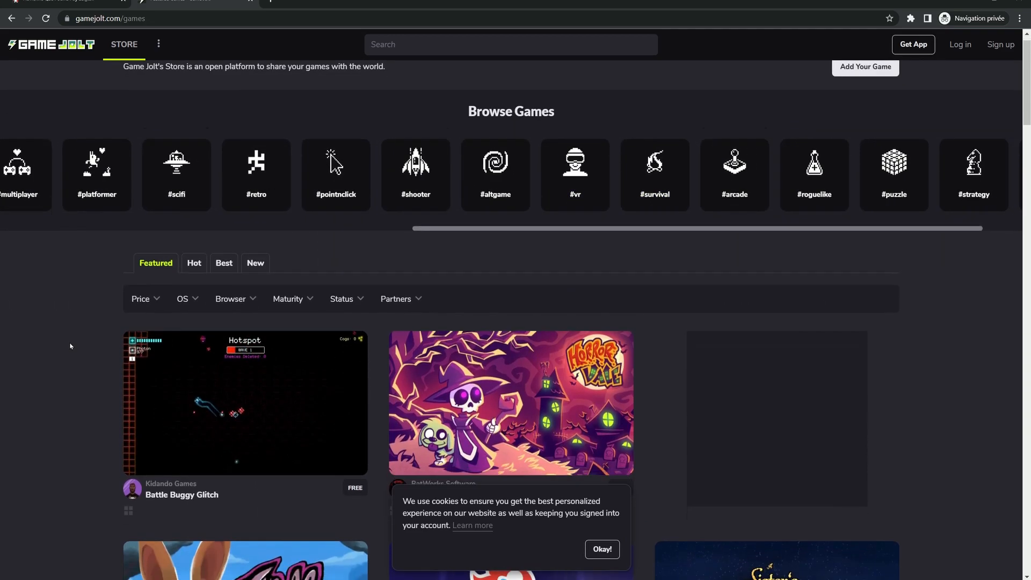
scroll(70, 345, down, 3)
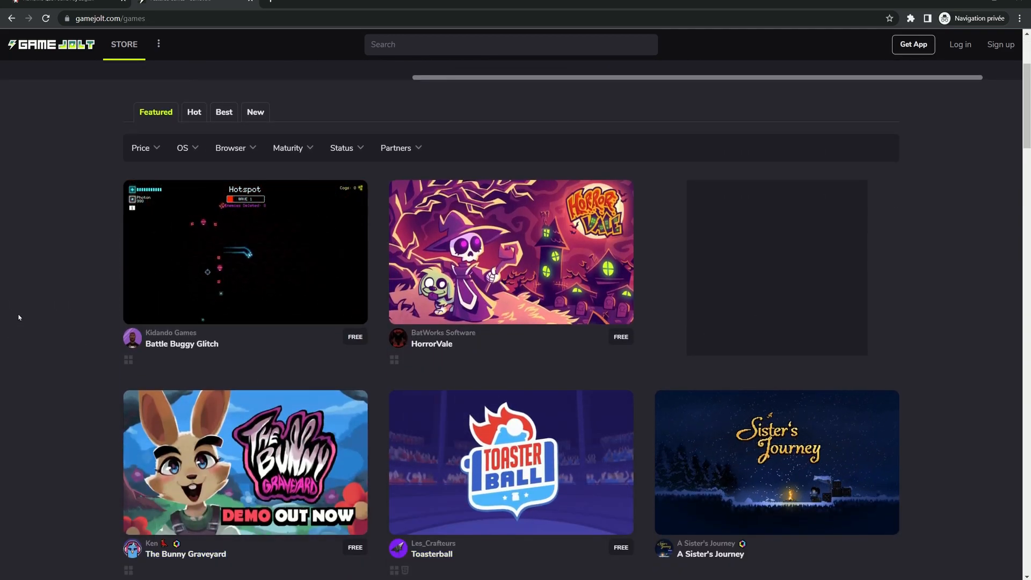
scroll(80, 343, down, 6)
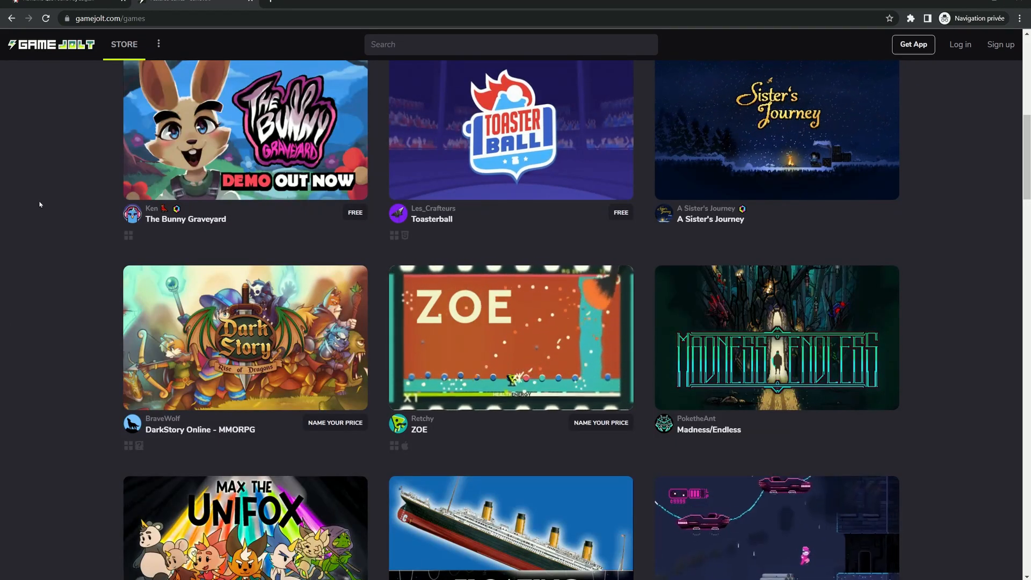
scroll(44, 199, down, 7)
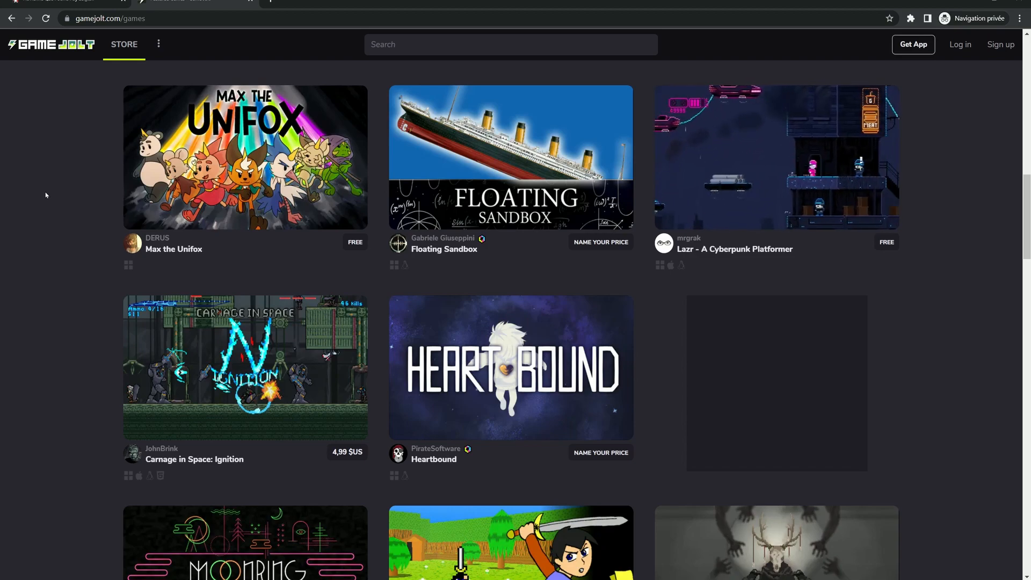
scroll(45, 195, down, 2)
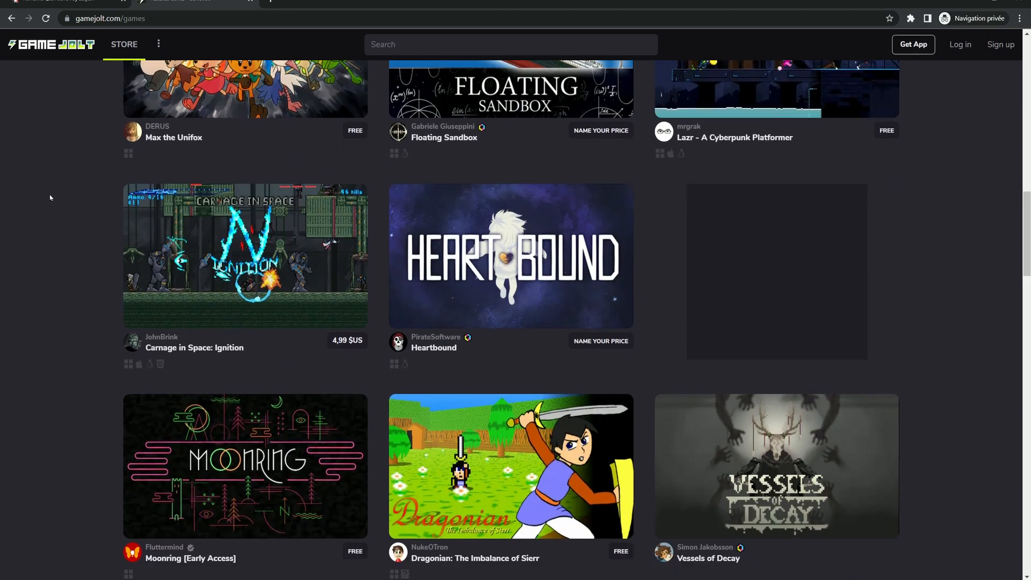
scroll(51, 200, down, 3)
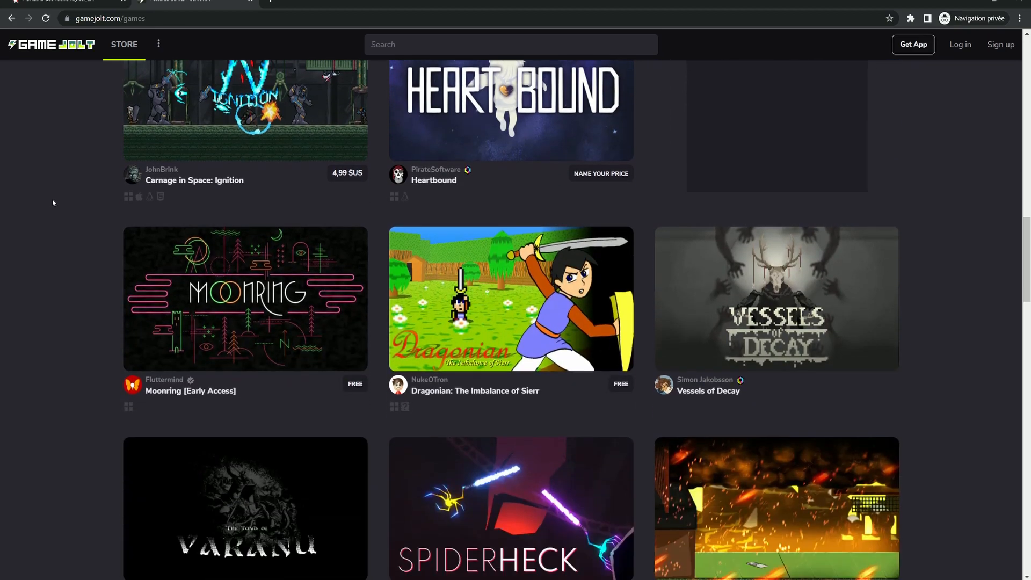
scroll(53, 202, down, 7)
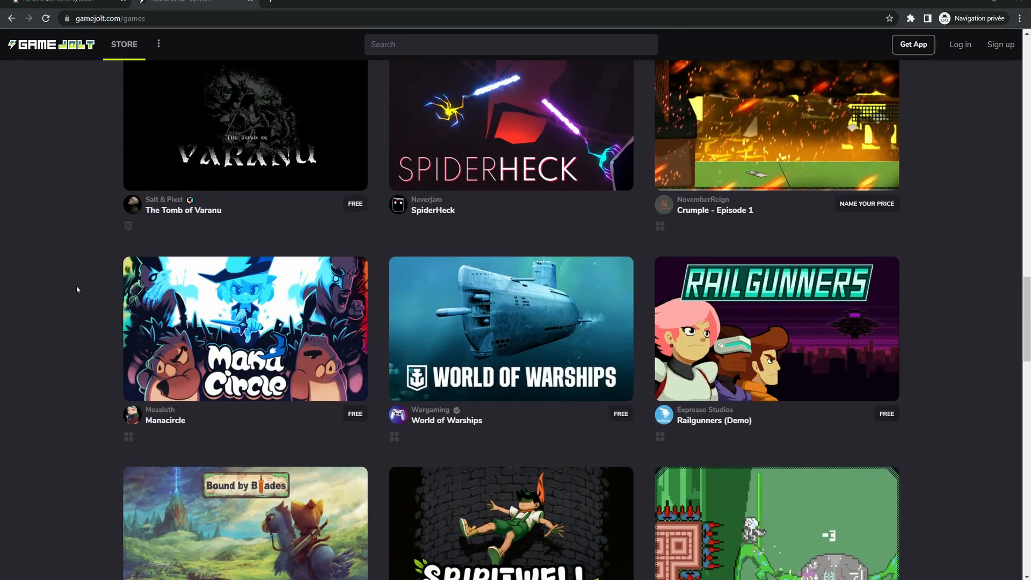
scroll(77, 288, down, 3)
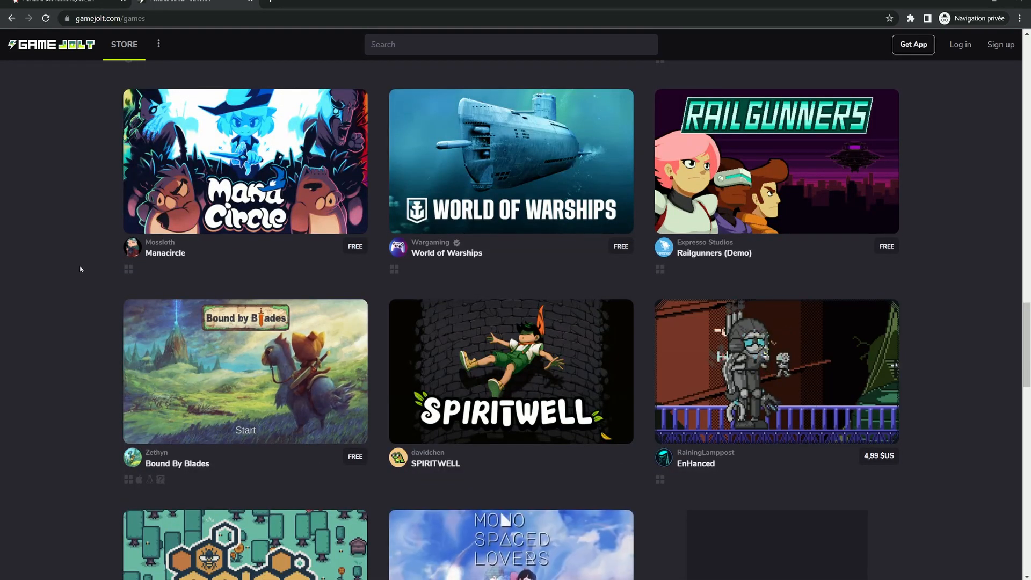
scroll(81, 273, down, 4)
scroll(46, 329, down, 3)
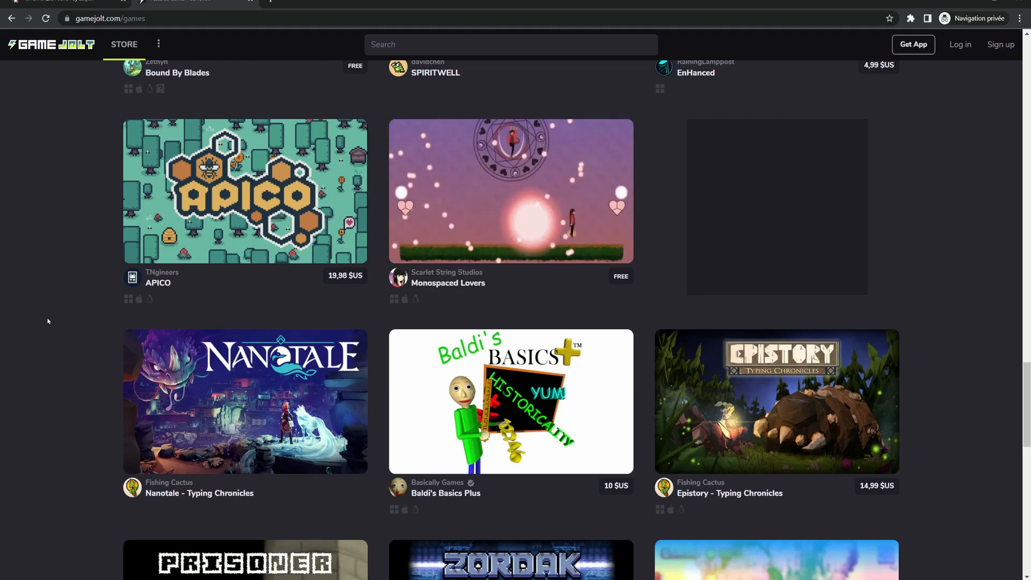
scroll(61, 312, down, 1)
scroll(61, 312, down, 8)
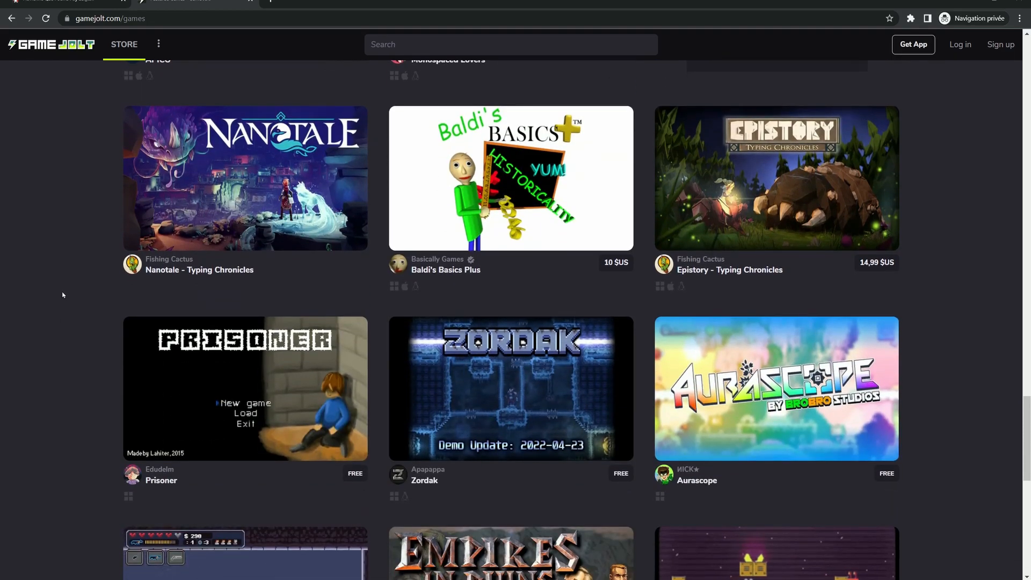